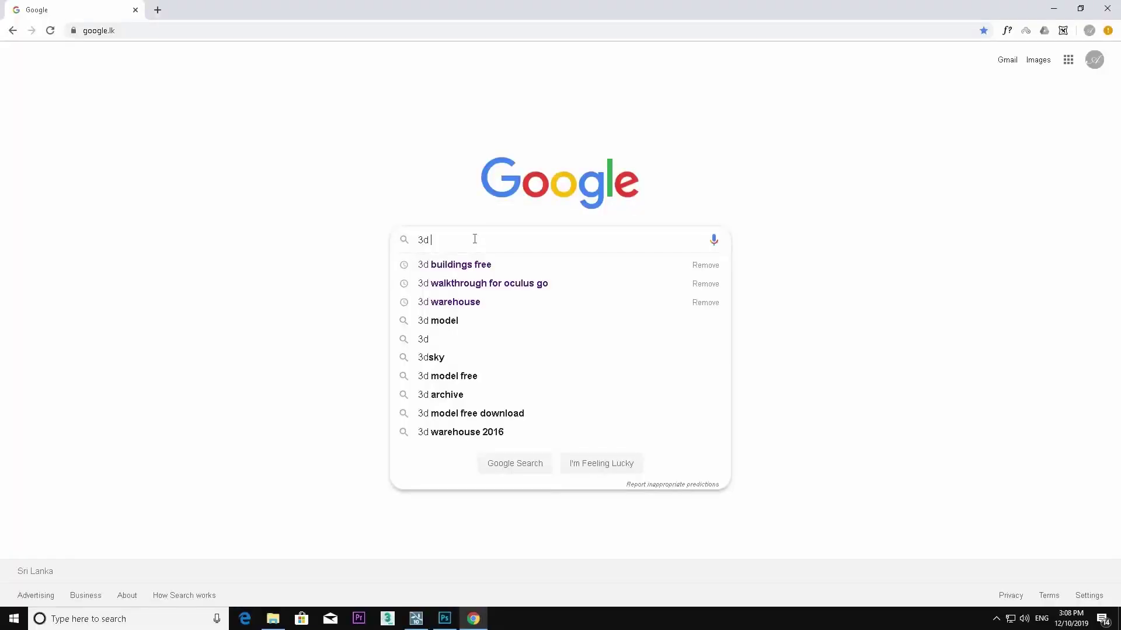
Find the 3D Warehouse site through a web search, then search its models for "lumion 9".
{"action": "type", "text": "whehouse mo"}
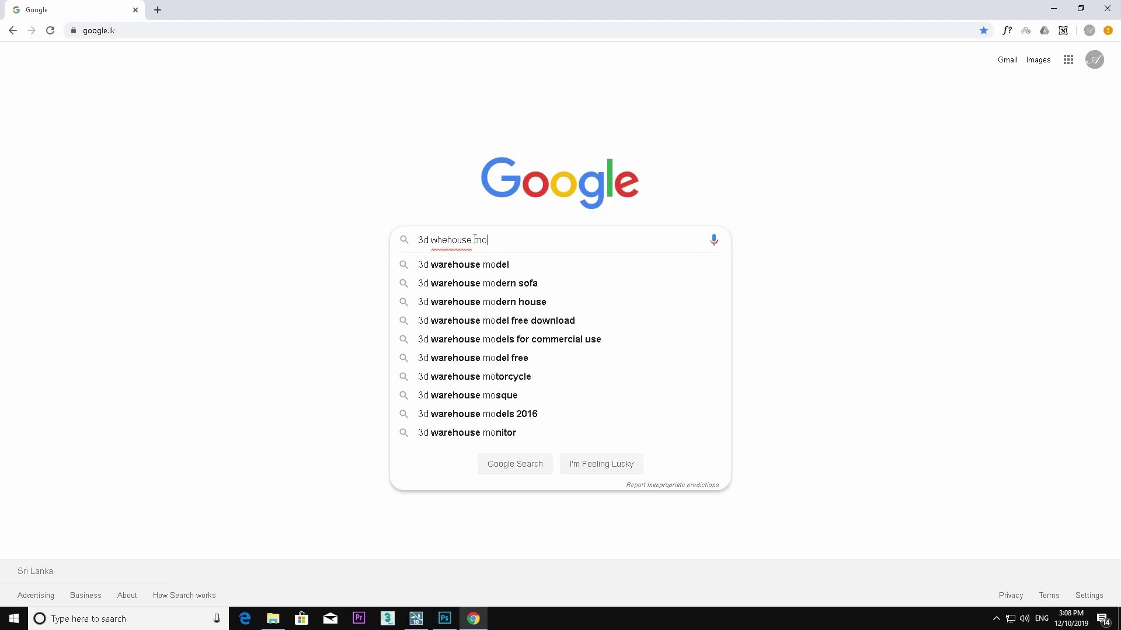
{"action": "key", "text": "Down"}
{"action": "key", "text": "Return"}
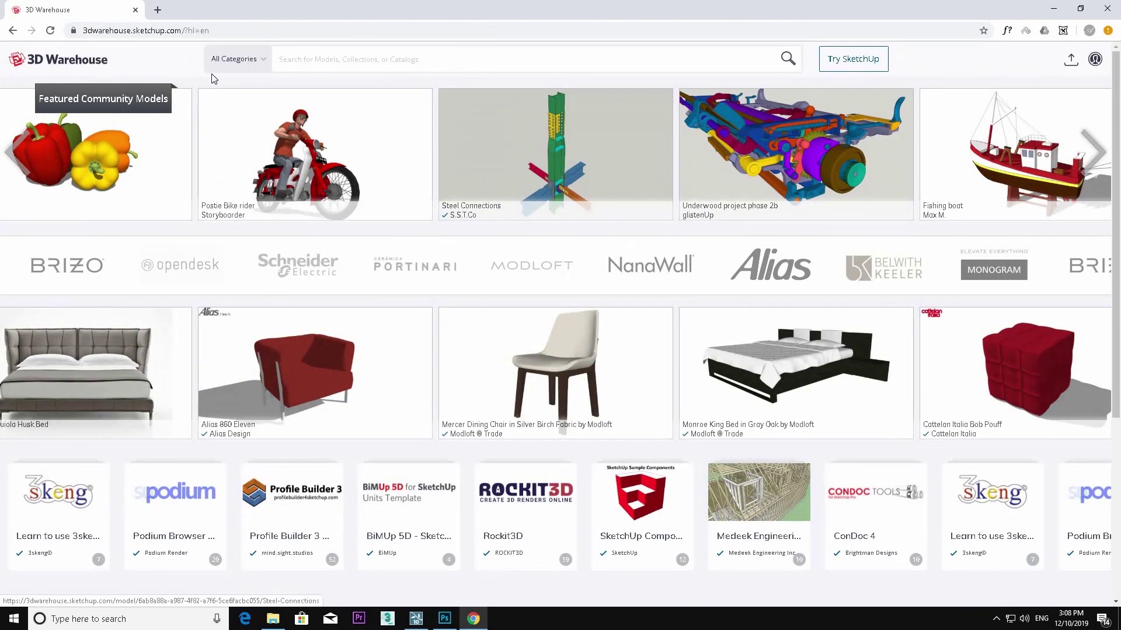
{"action": "type", "text": "lumion 9"}
{"action": "key", "text": "Return"}
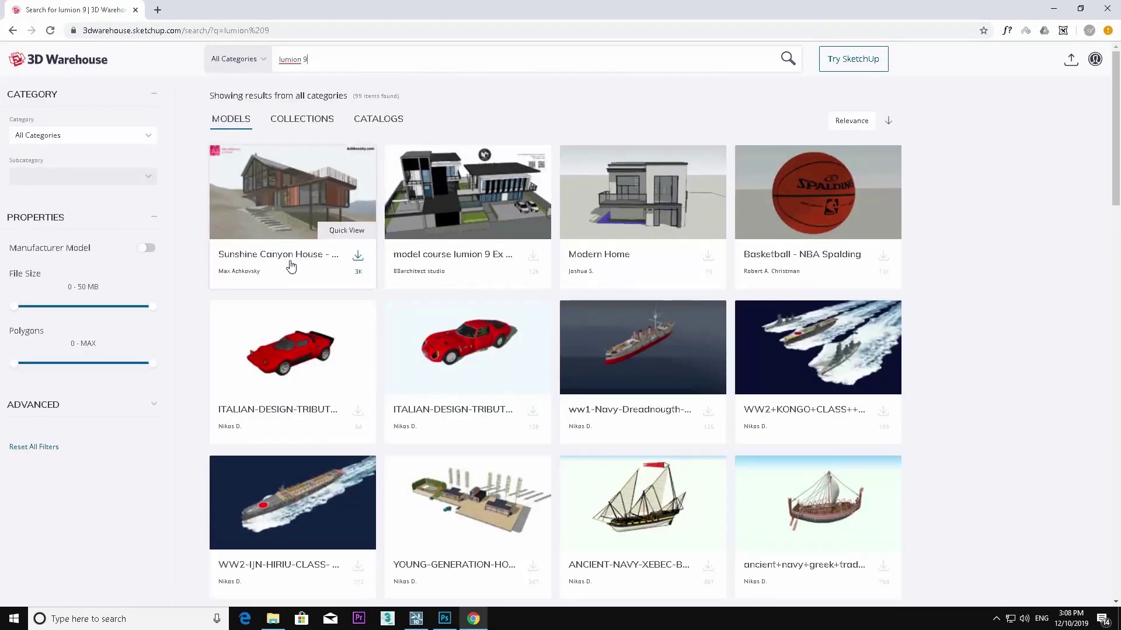
Download the Sunshine Canyon House - Lumion 9 model as a SketchUp 2018 file.
{"action": "left_click", "coordinate": [358, 265]}
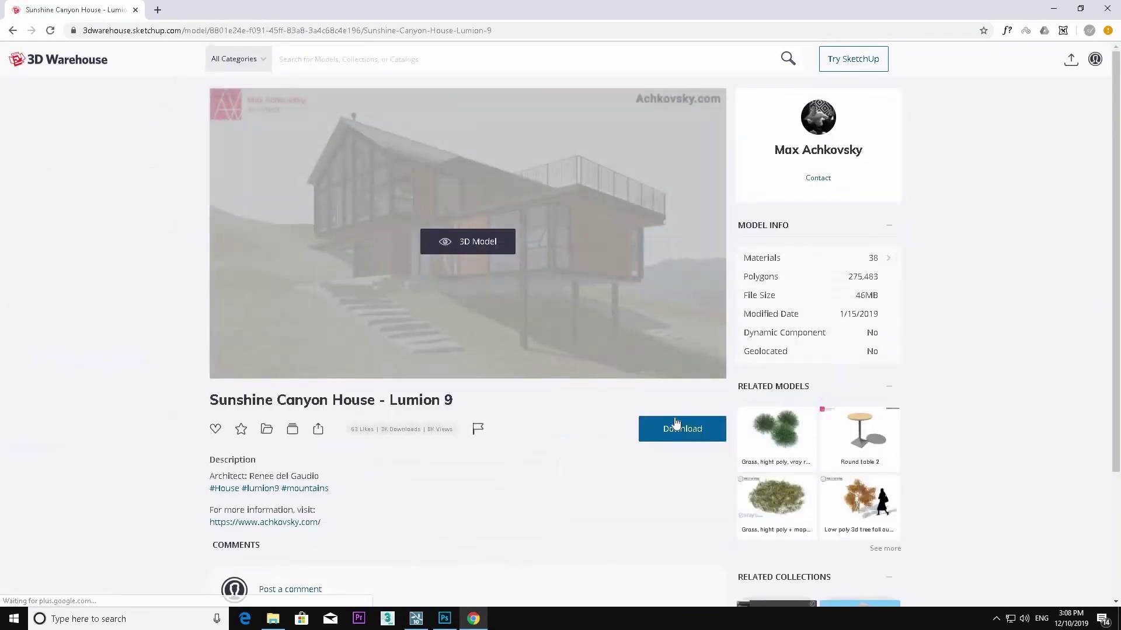
{"action": "mouse_move", "coordinate": [423, 248]}
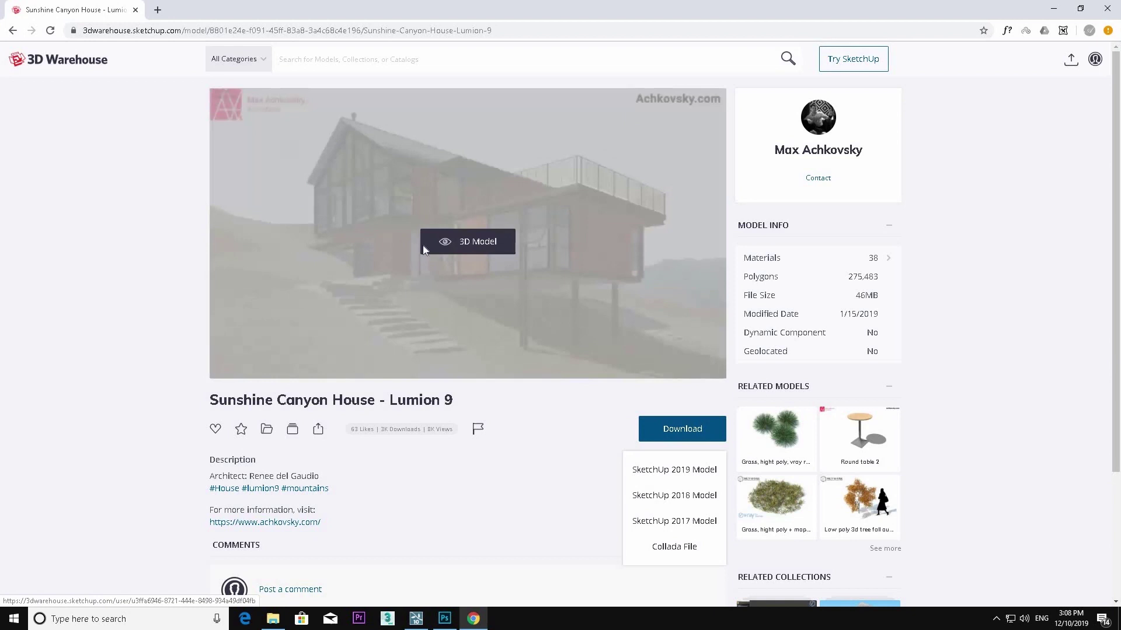
{"action": "left_click", "coordinate": [683, 497]}
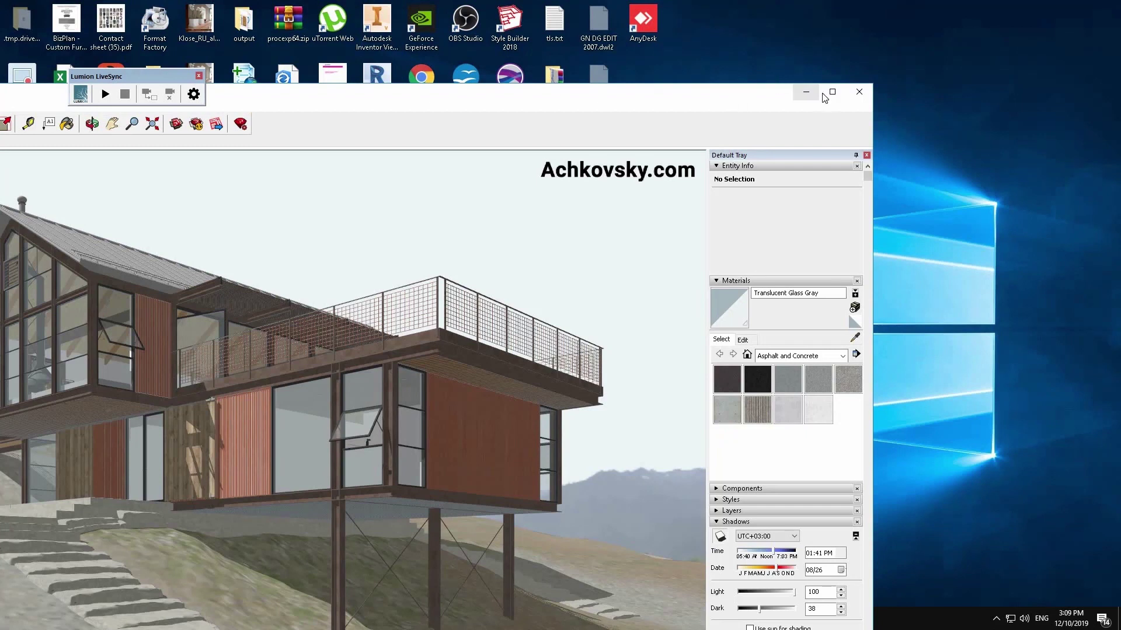
Maximize the Sunshine Canyon House model in SketchUp, then arrange SketchUp and Lumion side by side.
{"action": "left_click", "coordinate": [831, 92]}
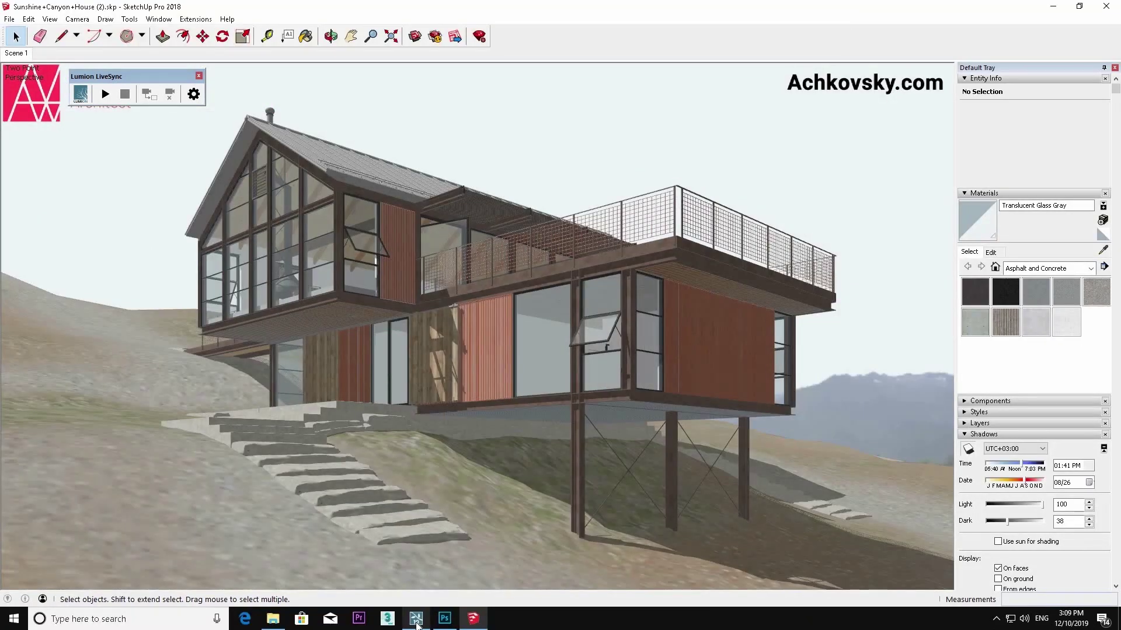
{"action": "left_click", "coordinate": [417, 619]}
{"action": "key", "text": "super+Right"}
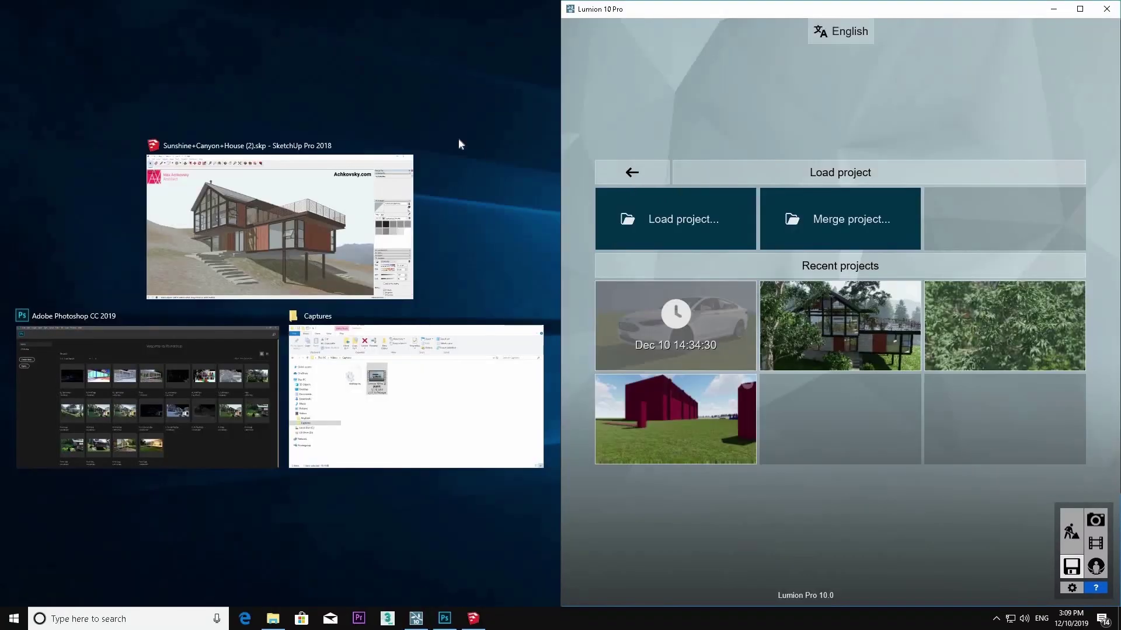
{"action": "left_click", "coordinate": [277, 253]}
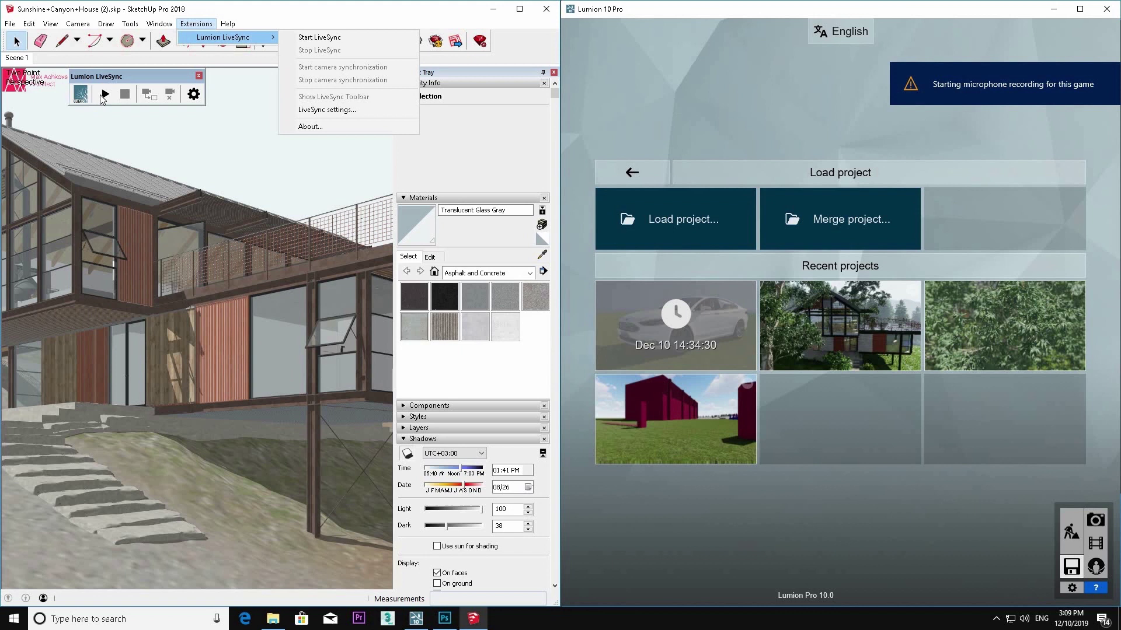
Start LiveSync from SketchUp and leave Lumion's load project page to bring the house into a scene.
{"action": "left_click", "coordinate": [102, 96]}
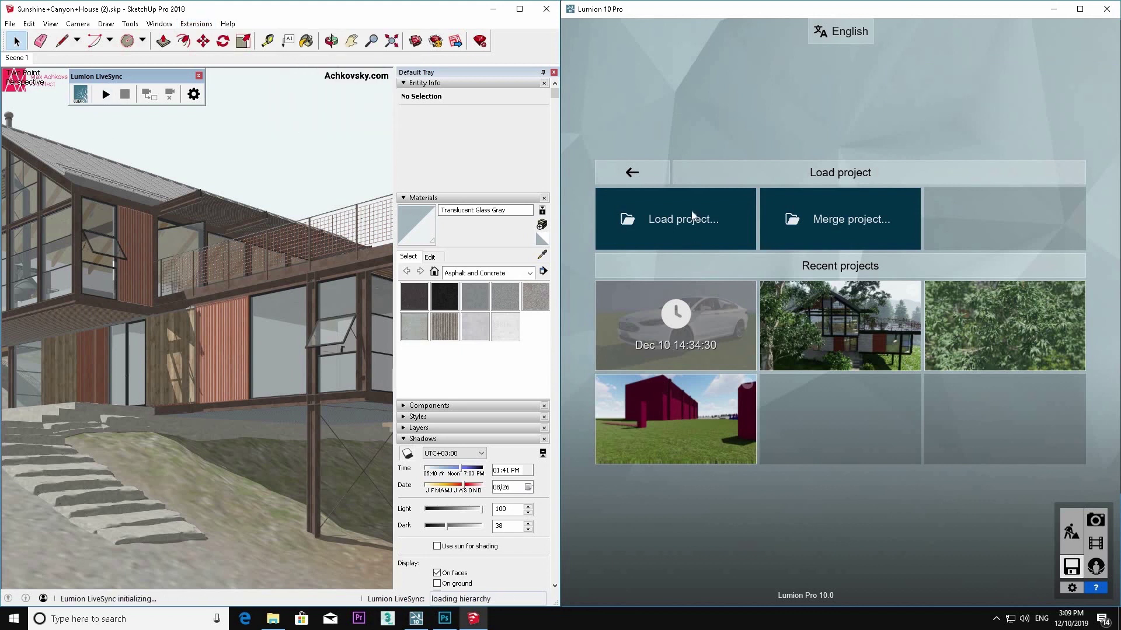
{"action": "left_click", "coordinate": [635, 173]}
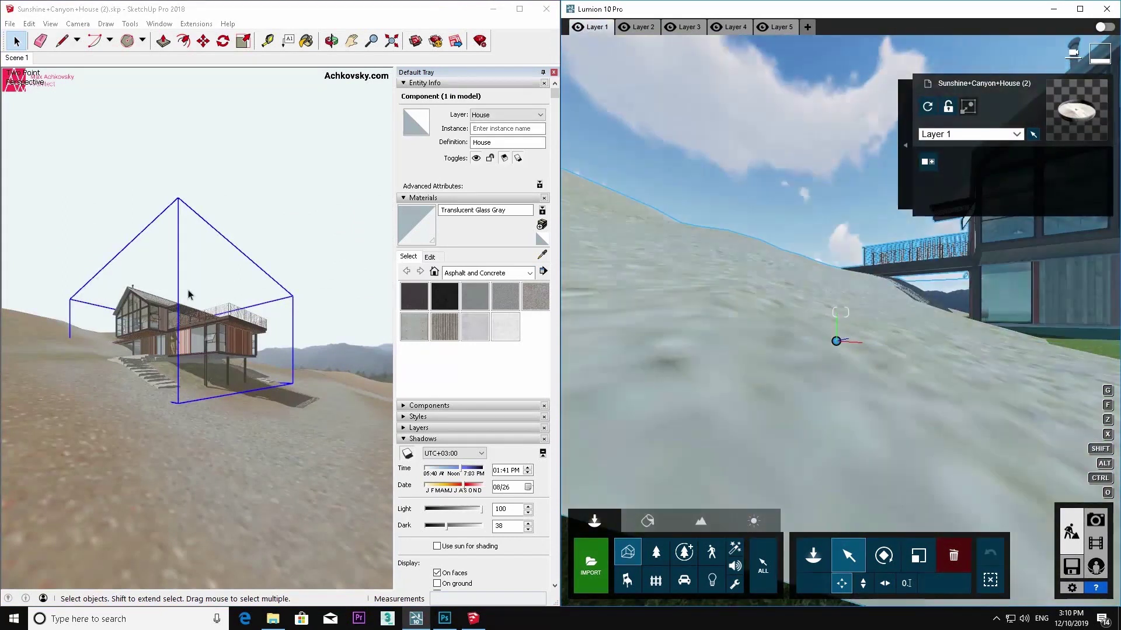
{"action": "left_click", "coordinate": [255, 353]}
{"action": "mouse_move", "coordinate": [233, 374]}
{"action": "middle_mouse_down"}
{"action": "mouse_move", "coordinate": [217, 365]}
{"action": "mouse_move", "coordinate": [163, 418]}
{"action": "mouse_move", "coordinate": [170, 429]}
{"action": "middle_mouse_up"}
{"action": "scroll", "coordinate": [214, 320], "scroll_direction": "up", "scroll_amount": 3}
{"action": "scroll", "coordinate": [214, 314], "scroll_direction": "up", "scroll_amount": 3}
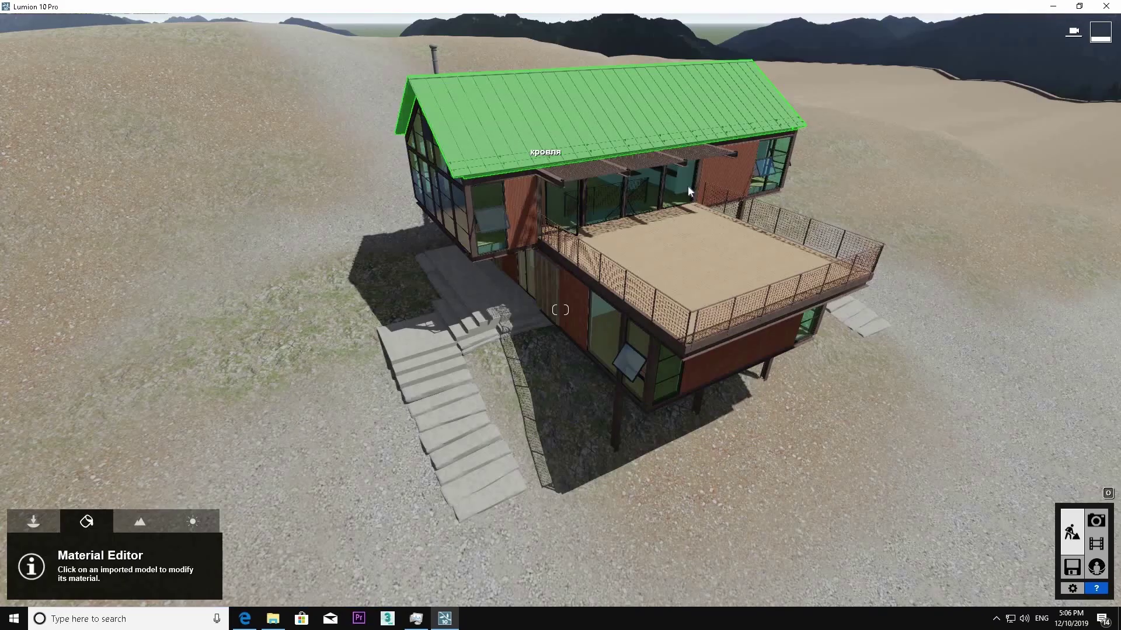
Apply the outdoor roofing material Polii Roof SlateGreyNew 001 2K to the house roof.
{"action": "left_click", "coordinate": [132, 212]}
{"action": "left_click", "coordinate": [36, 282]}
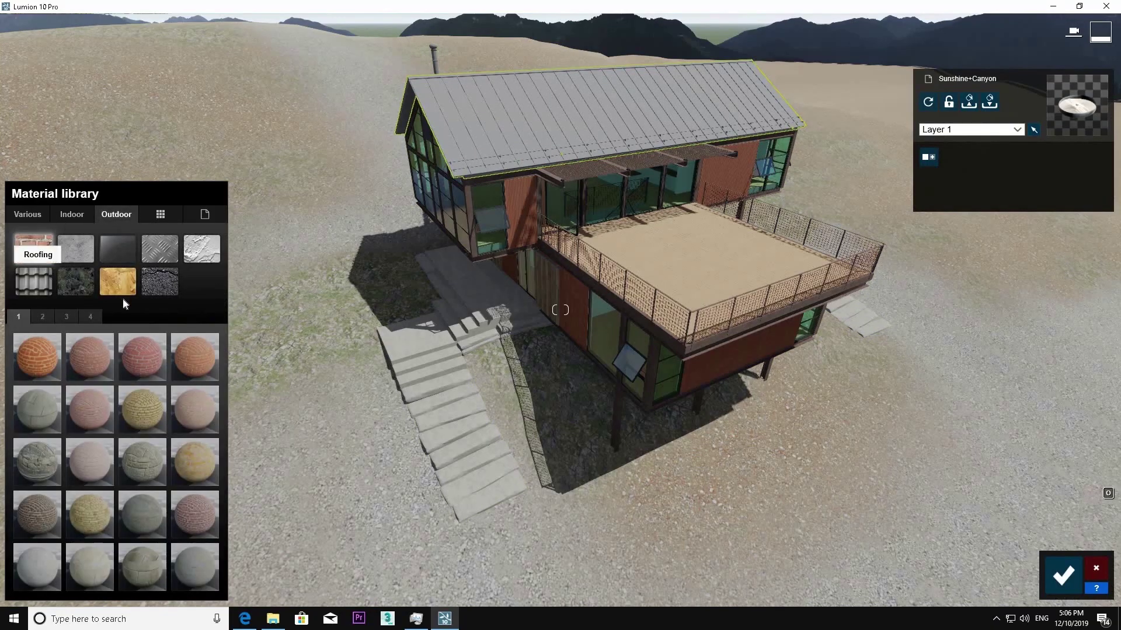
{"action": "left_click", "coordinate": [85, 370]}
{"action": "left_click", "coordinate": [30, 366]}
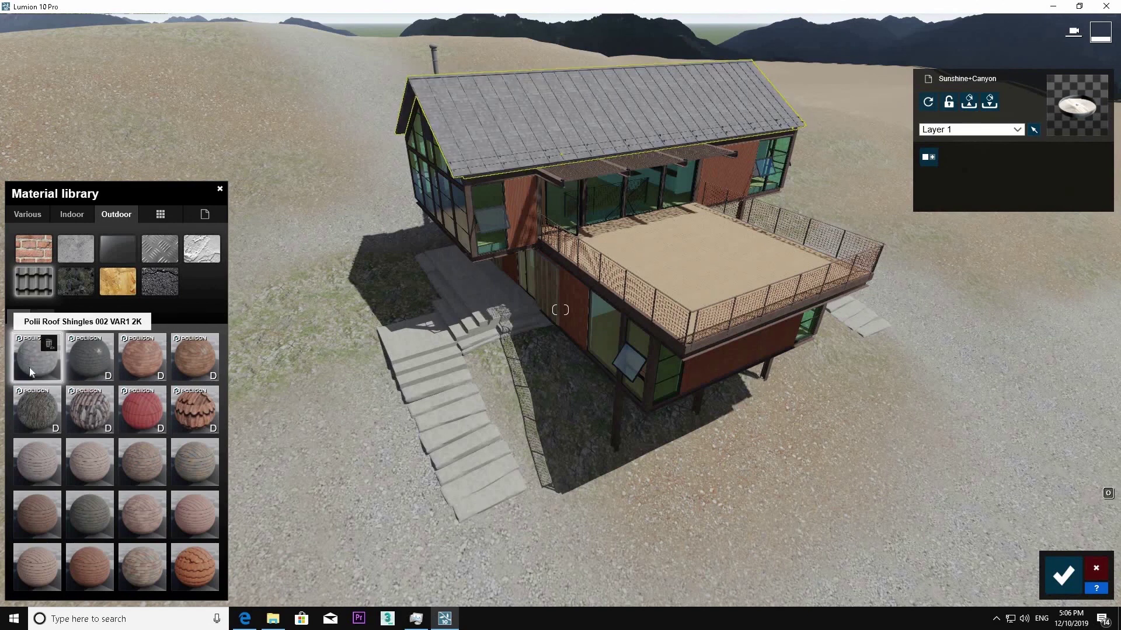
{"action": "left_click", "coordinate": [35, 402]}
{"action": "left_click", "coordinate": [82, 361]}
Apply the outdoor brick material Bricks 008a 1024 to the entrance stairs and landing.
{"action": "scroll", "coordinate": [555, 76], "scroll_direction": "up", "scroll_amount": 5}
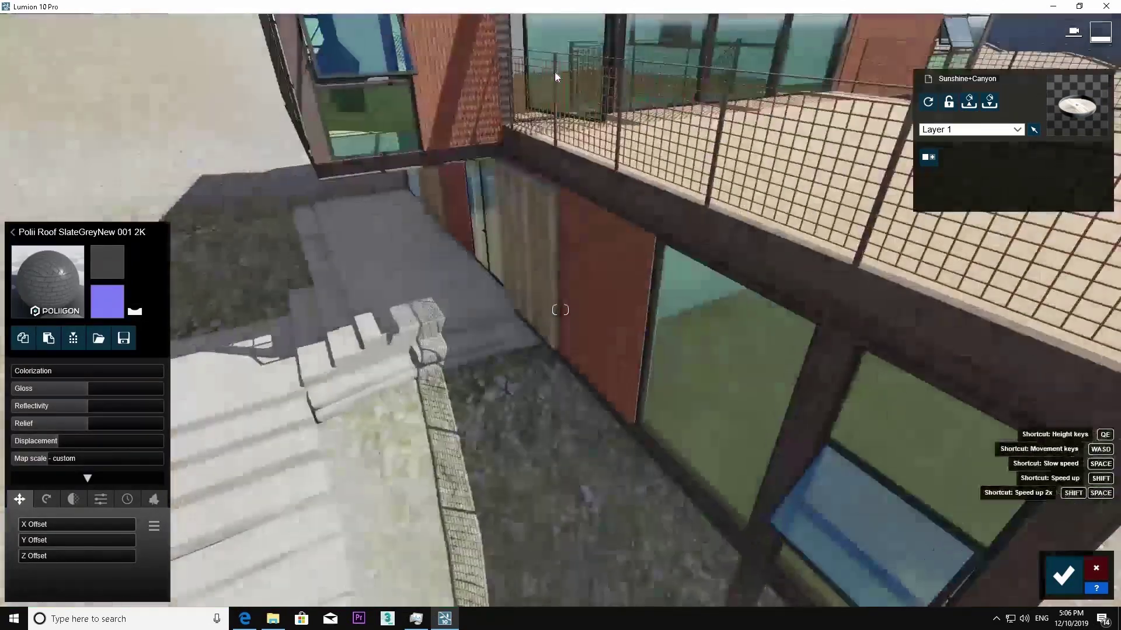
{"action": "scroll", "coordinate": [502, 151], "scroll_direction": "down", "scroll_amount": 5}
{"action": "key", "text": "e"}
{"action": "left_click", "coordinate": [409, 439]}
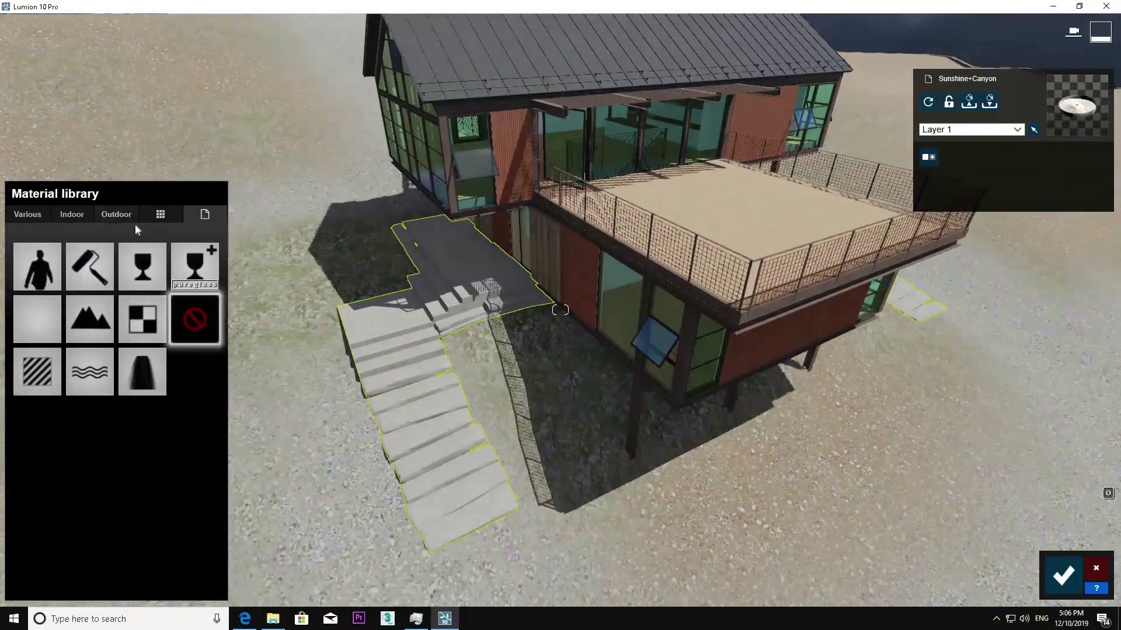
{"action": "left_click", "coordinate": [131, 217]}
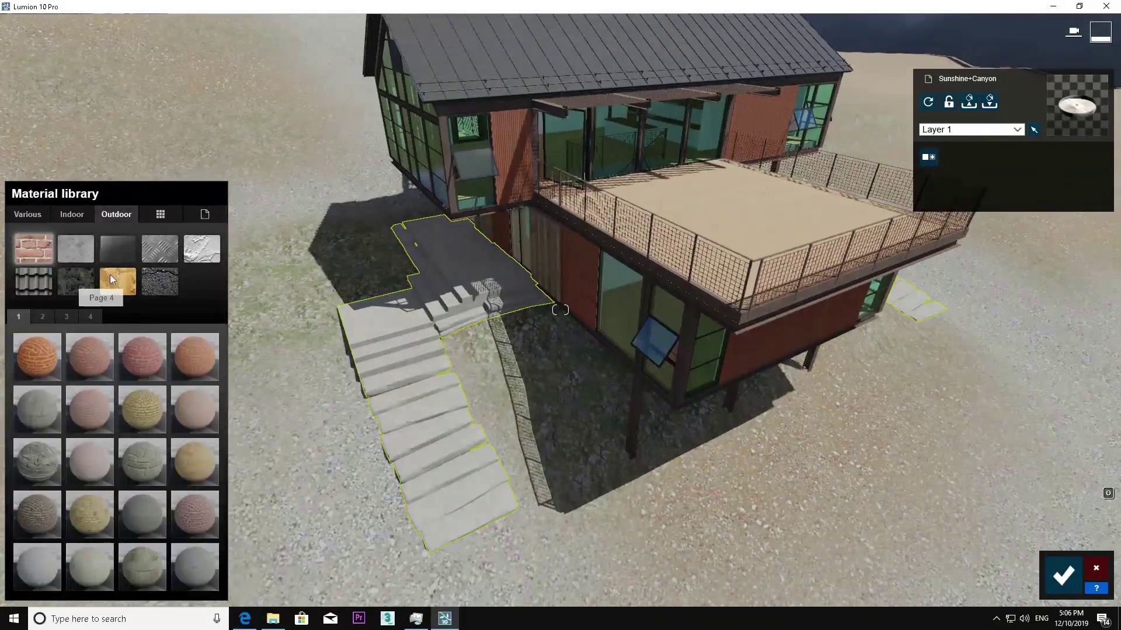
{"action": "left_click", "coordinate": [78, 255]}
{"action": "left_click", "coordinate": [38, 258]}
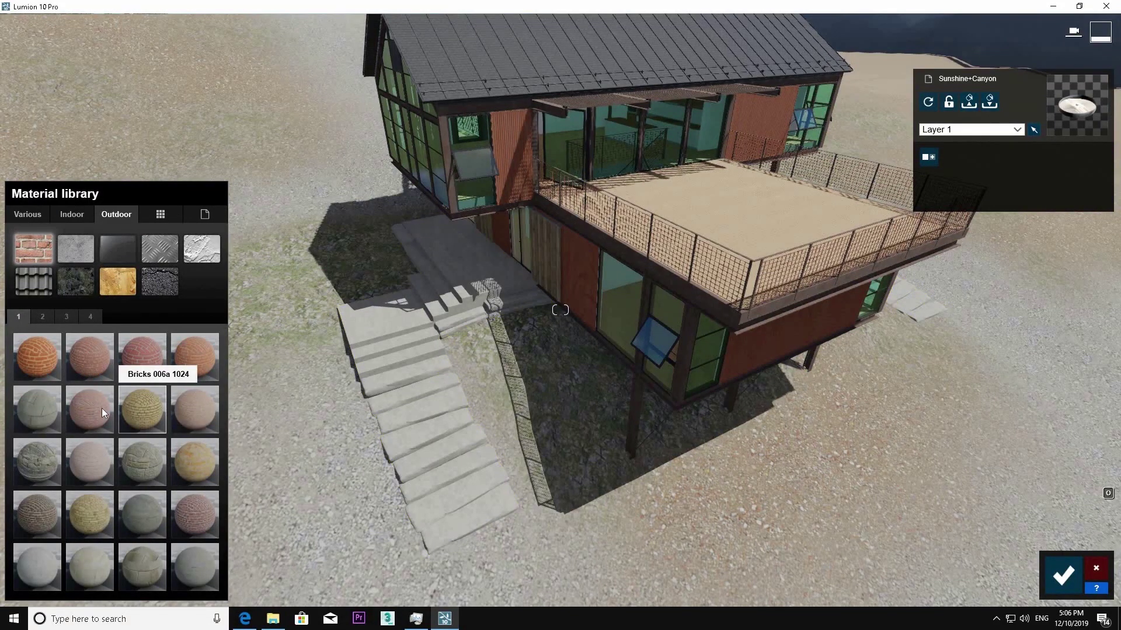
{"action": "left_click", "coordinate": [142, 460]}
Change the window glass to Interior Glass 001, raise its reflectivity to nearly the maximum, and save the materials.
{"action": "key", "text": "w"}
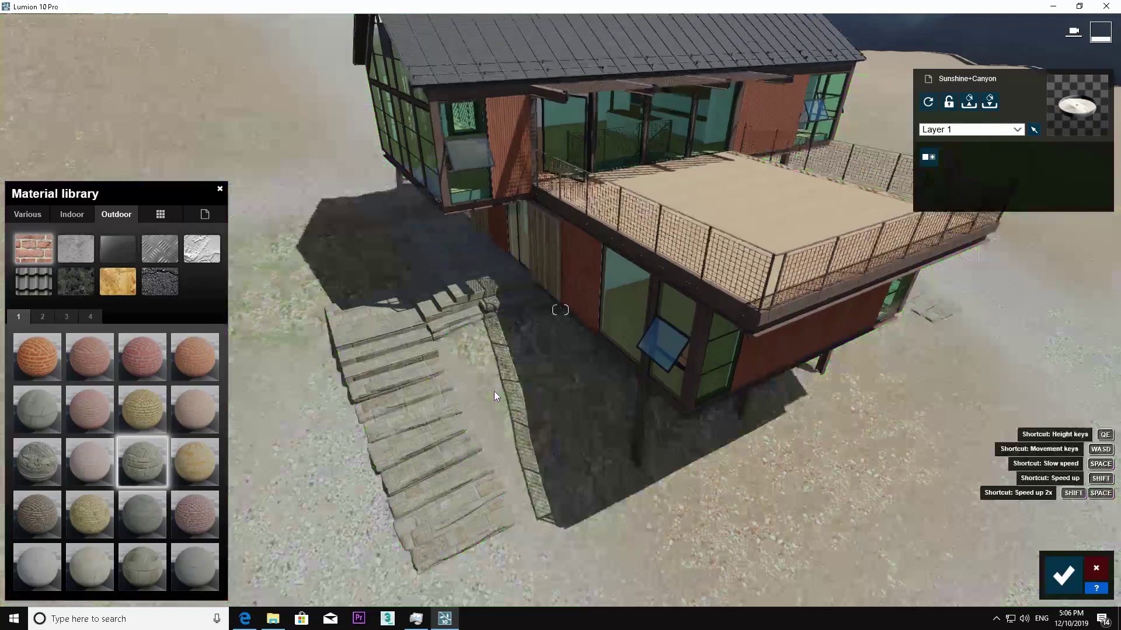
{"action": "right_click_drag", "start_coordinate": [493, 392], "coordinate": [461, 183]}
{"action": "left_click", "coordinate": [461, 184]}
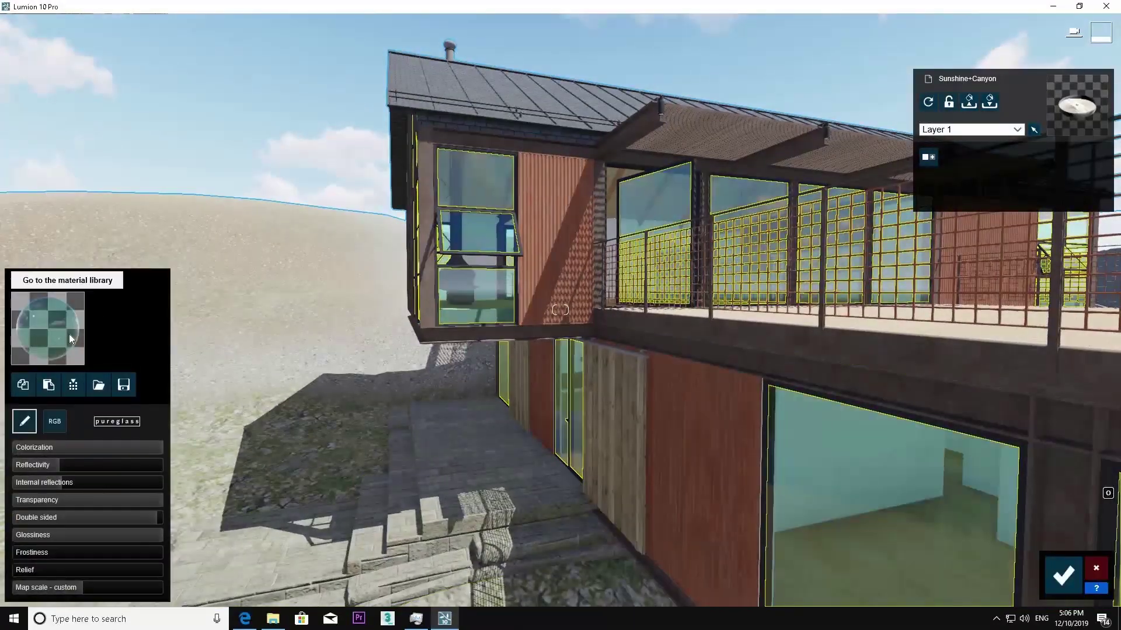
{"action": "left_click", "coordinate": [69, 334]}
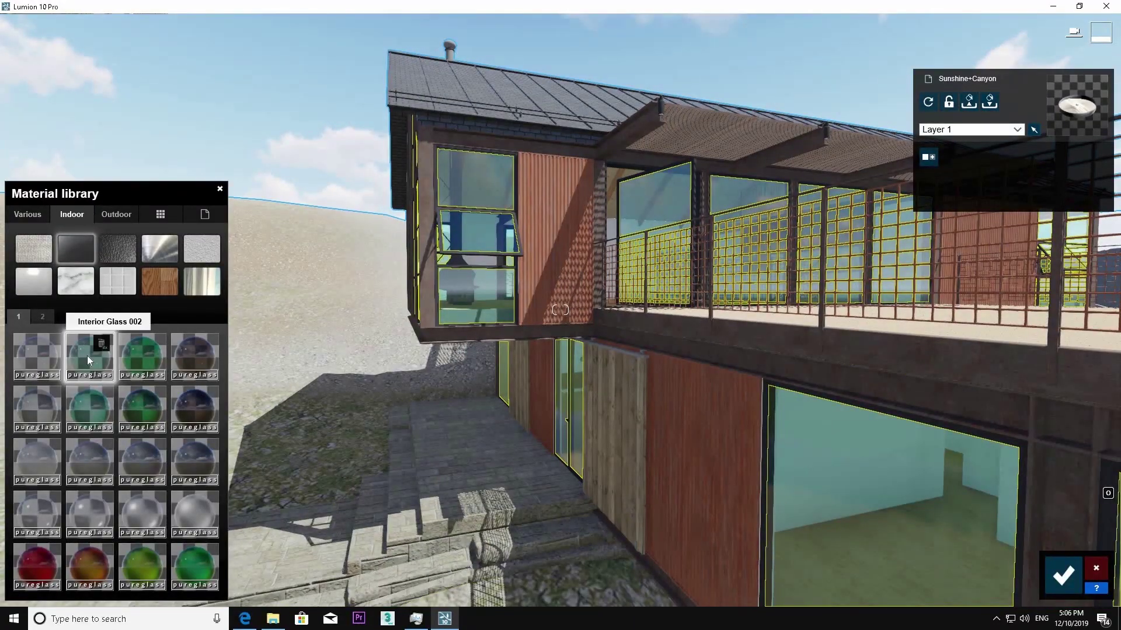
{"action": "left_click", "coordinate": [39, 358]}
{"action": "left_click", "coordinate": [39, 360]}
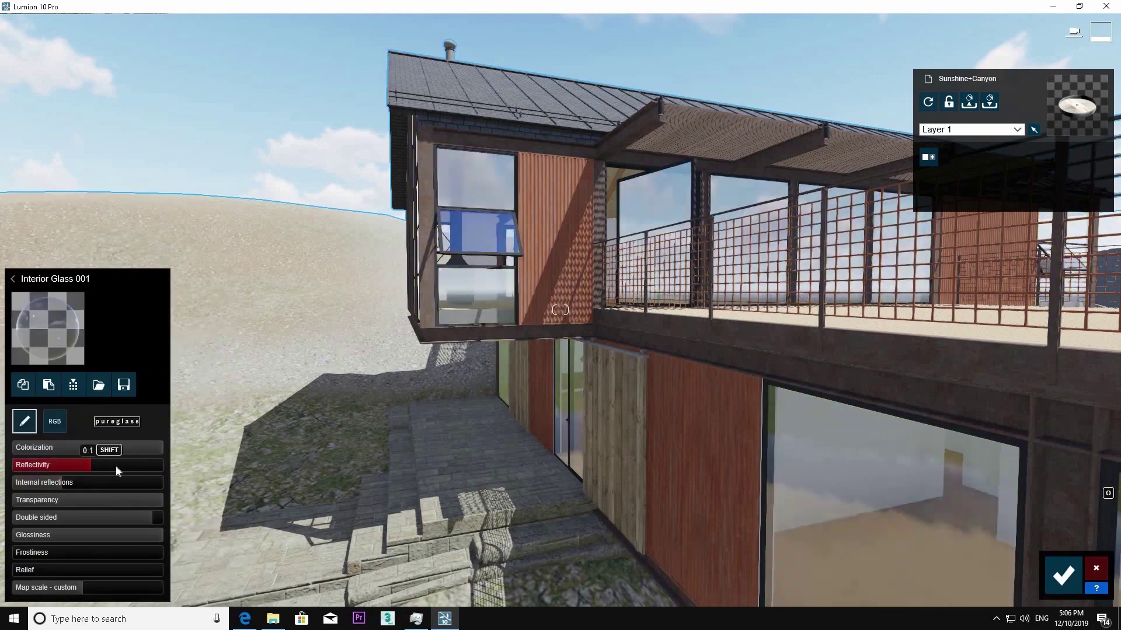
{"action": "left_click_drag", "start_coordinate": [116, 464], "coordinate": [156, 465]}
{"action": "key", "text": "s"}
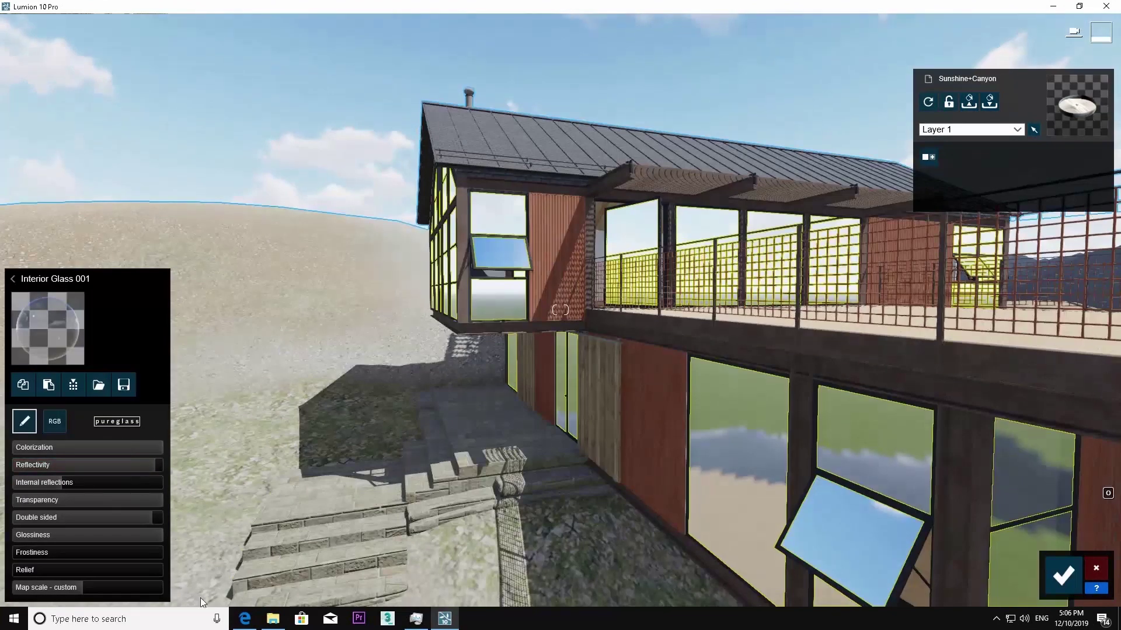
{"action": "left_click", "coordinate": [1063, 576]}
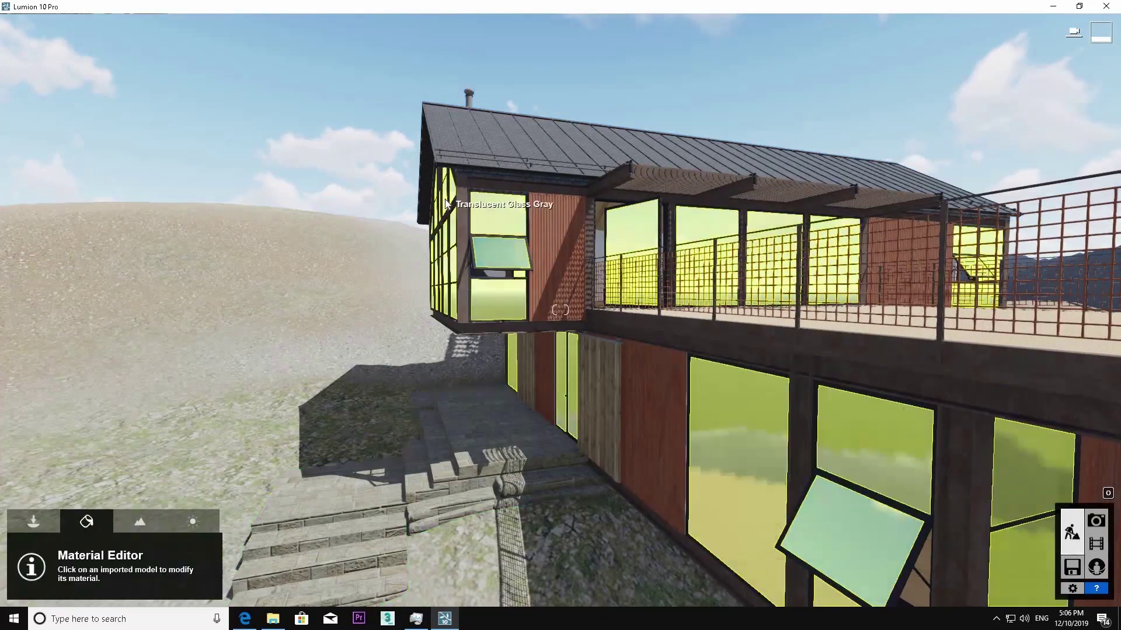
Apply an outdoor metal material to the rusty beams and frame of the house.
{"action": "key", "text": "w"}
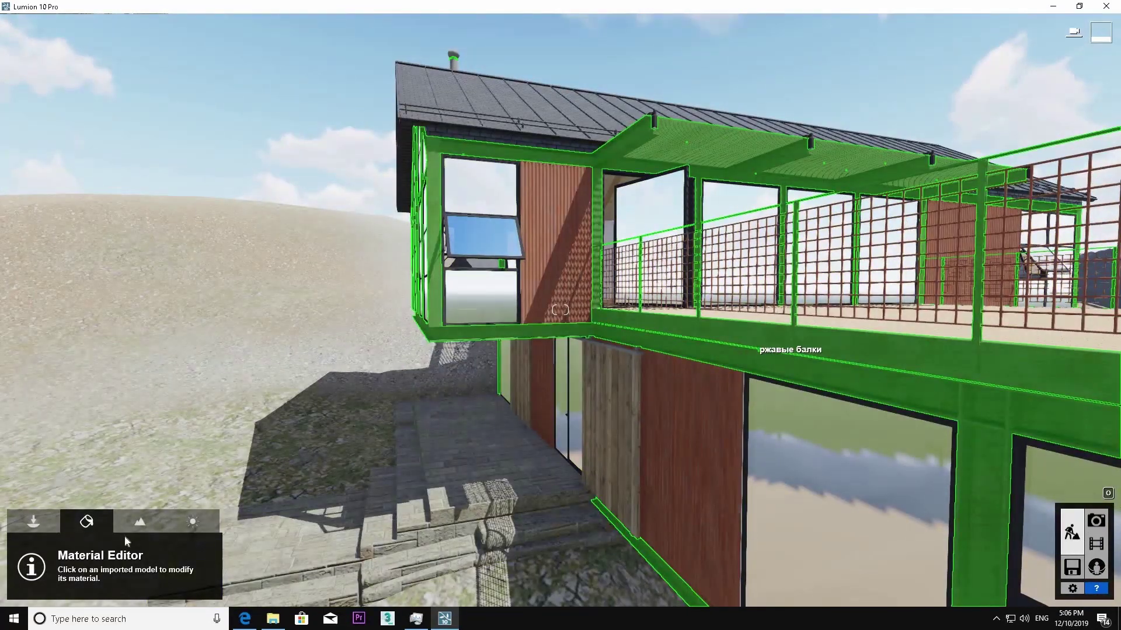
{"action": "left_click", "coordinate": [782, 350]}
{"action": "left_click", "coordinate": [127, 214]}
{"action": "left_click", "coordinate": [135, 317]}
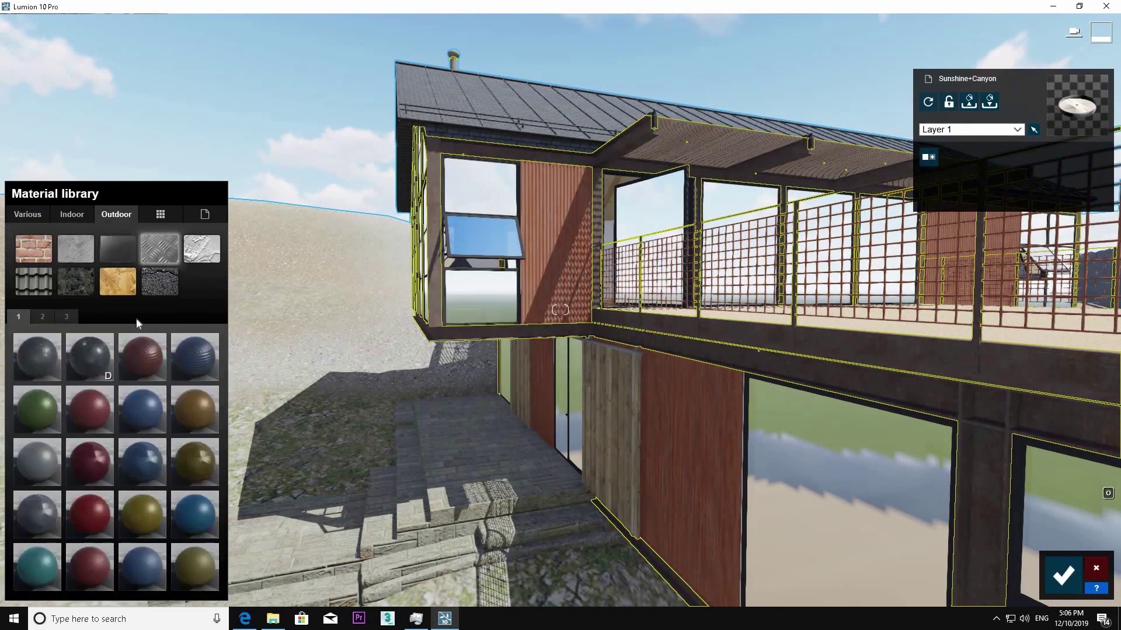
{"action": "left_click", "coordinate": [187, 404]}
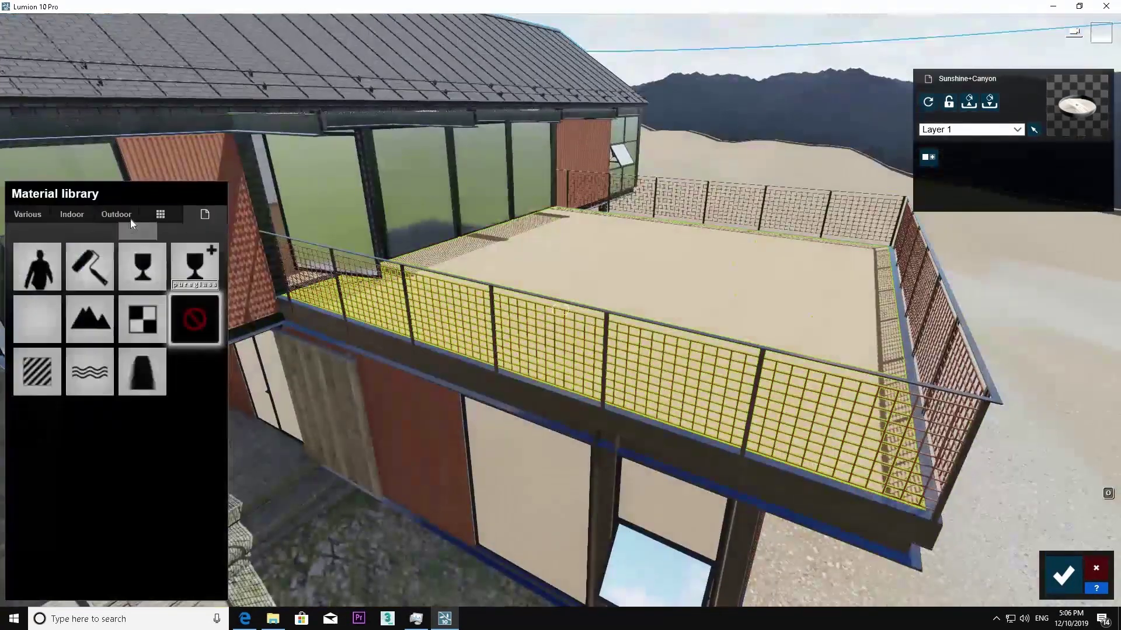
Give the terrace deck an outdoor wood material and replace the stairs' material with a paler brick.
{"action": "left_click", "coordinate": [90, 320]}
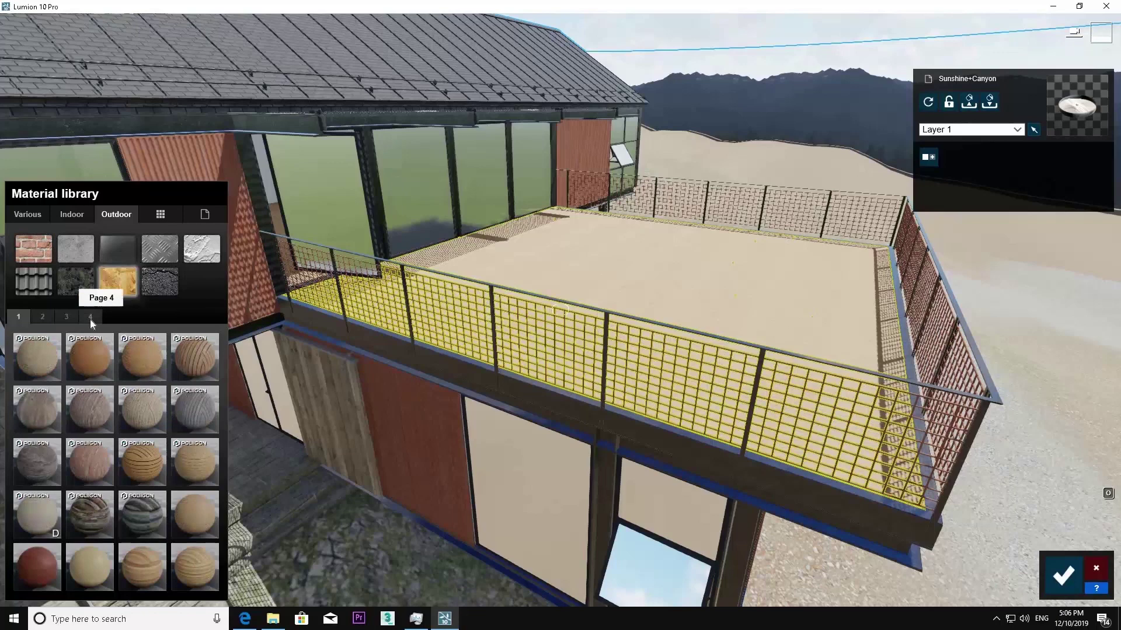
{"action": "left_click", "coordinate": [113, 419]}
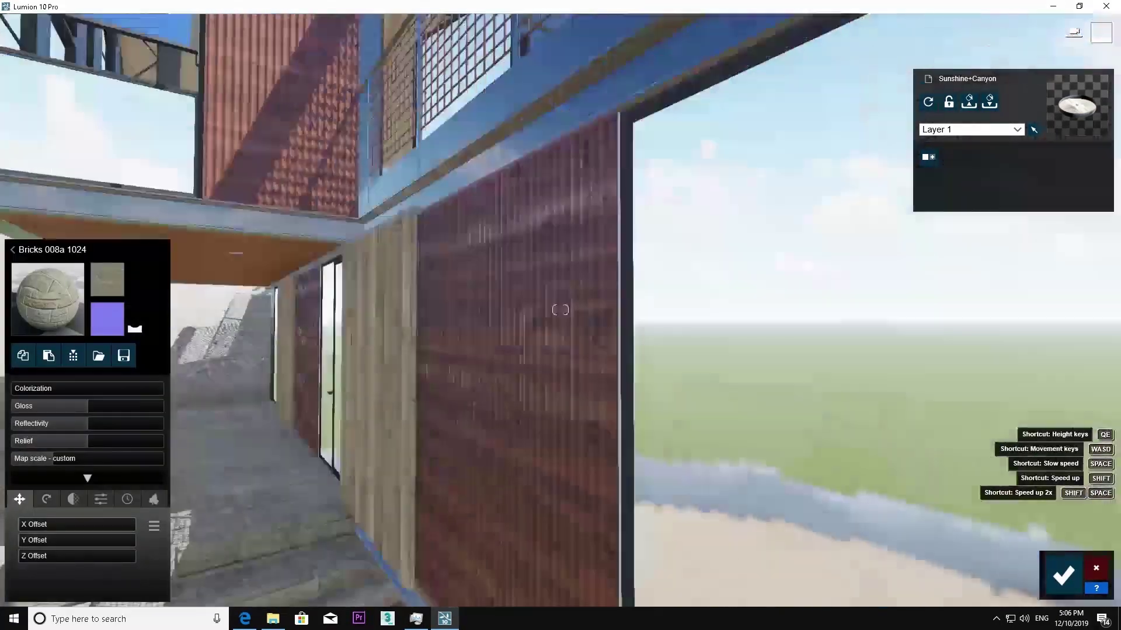
{"action": "left_click", "coordinate": [17, 250]}
{"action": "left_click", "coordinate": [194, 409]}
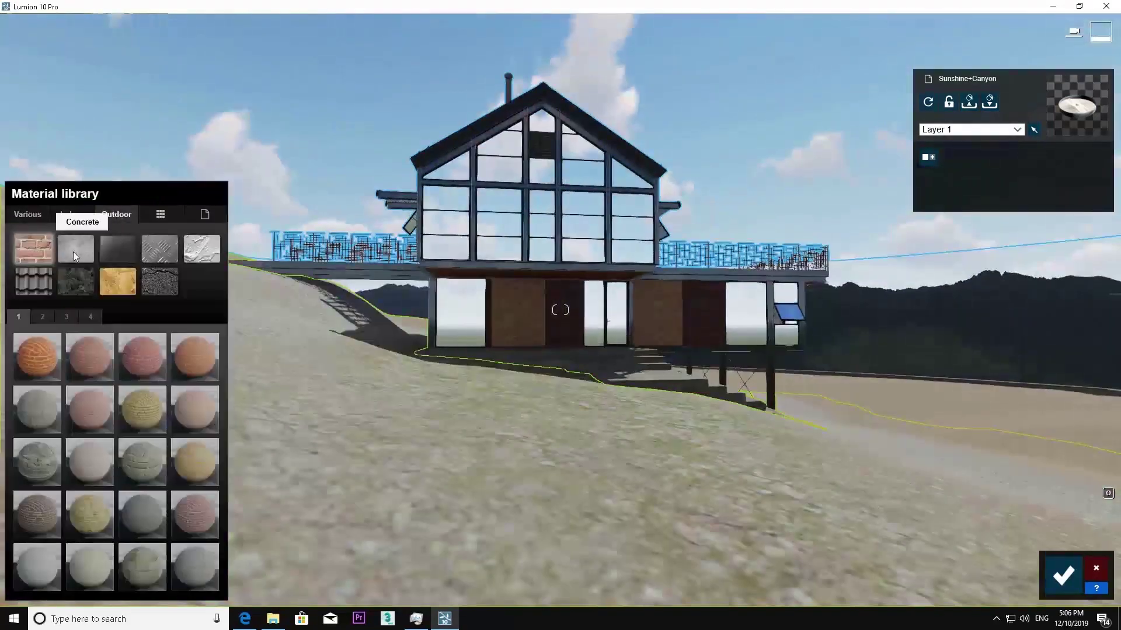
Give the hillside terrain around the house a green grass material and save the material changes.
{"action": "left_click", "coordinate": [72, 251]}
{"action": "left_click", "coordinate": [82, 444]}
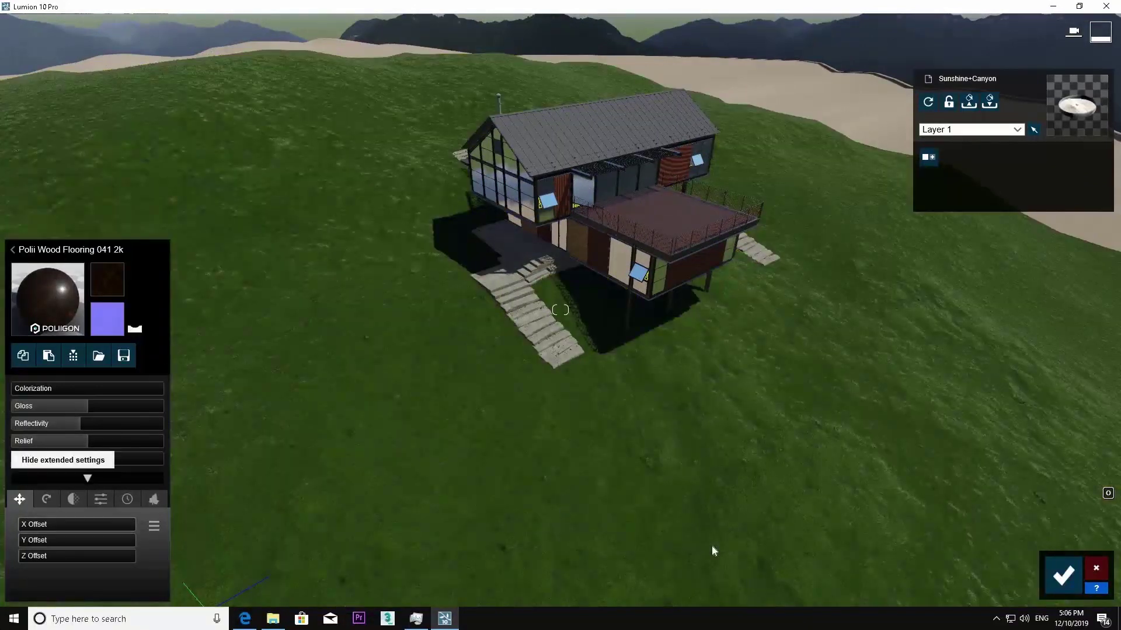
{"action": "left_click", "coordinate": [1064, 575]}
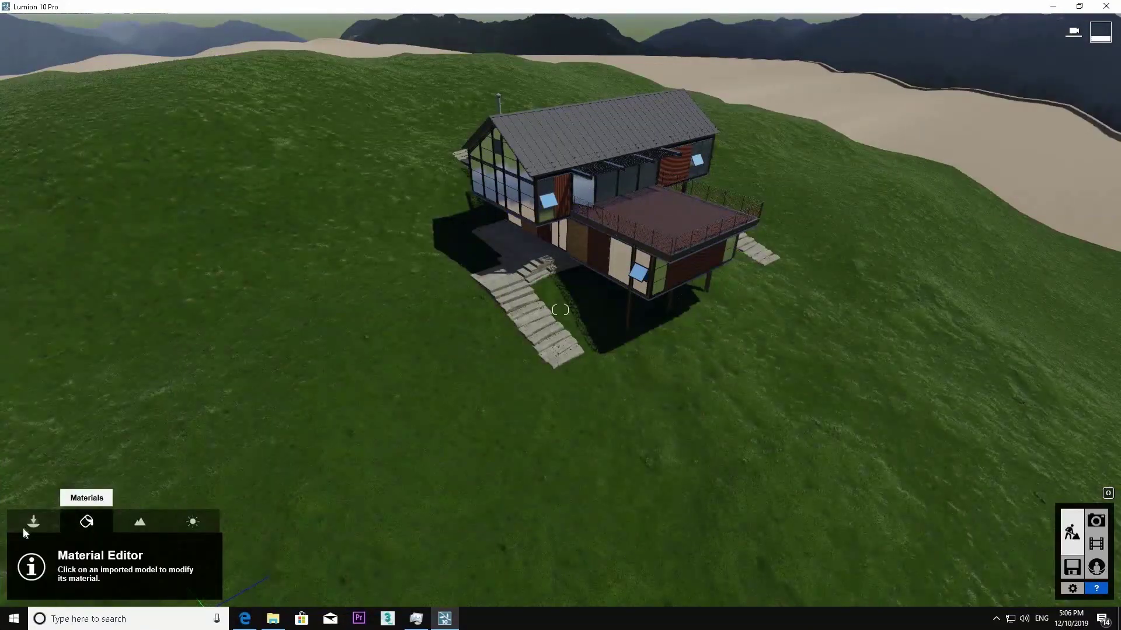
Place a sydney blue gum 004 tree from the Fine-detail Nature library on the grass beside the house's stone stairs.
{"action": "left_click", "coordinate": [24, 527]}
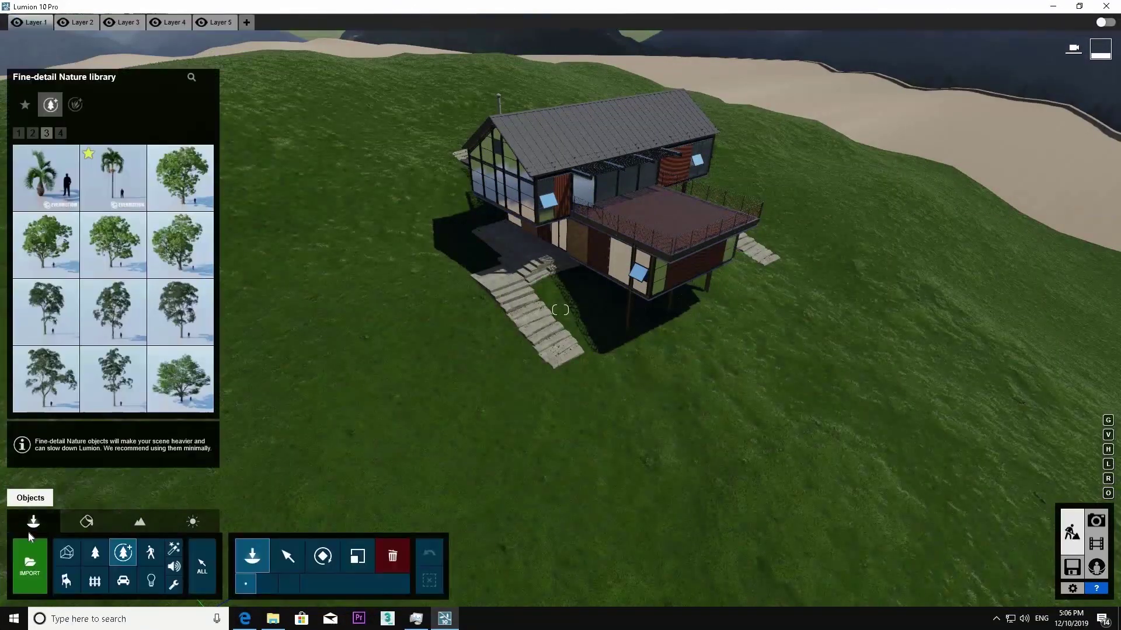
{"action": "left_click", "coordinate": [60, 134]}
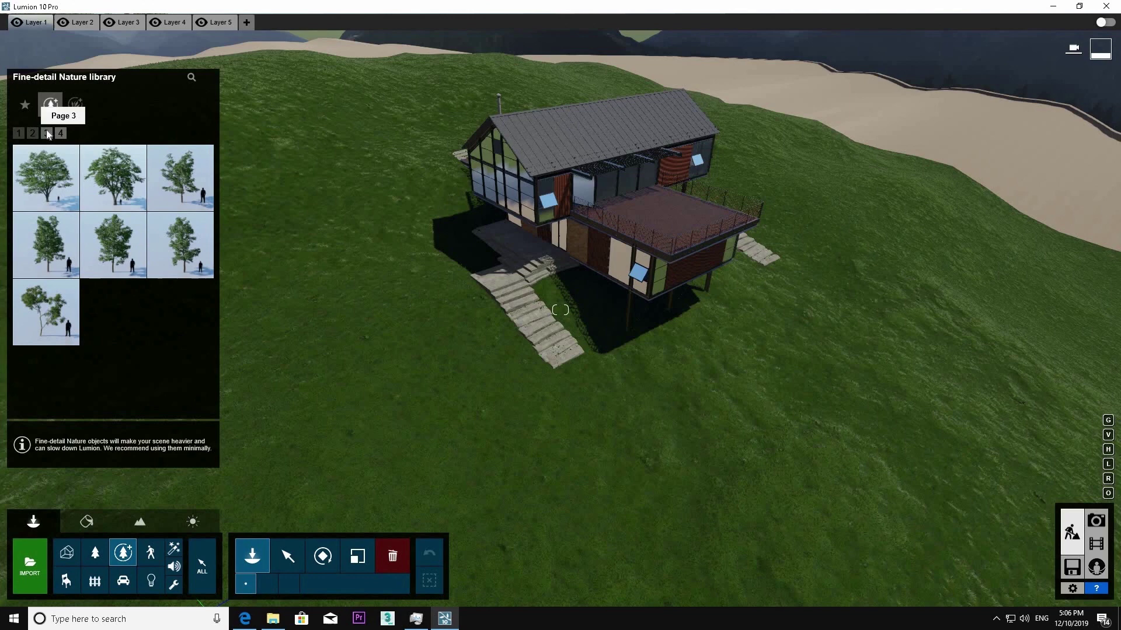
{"action": "left_click", "coordinate": [47, 133]}
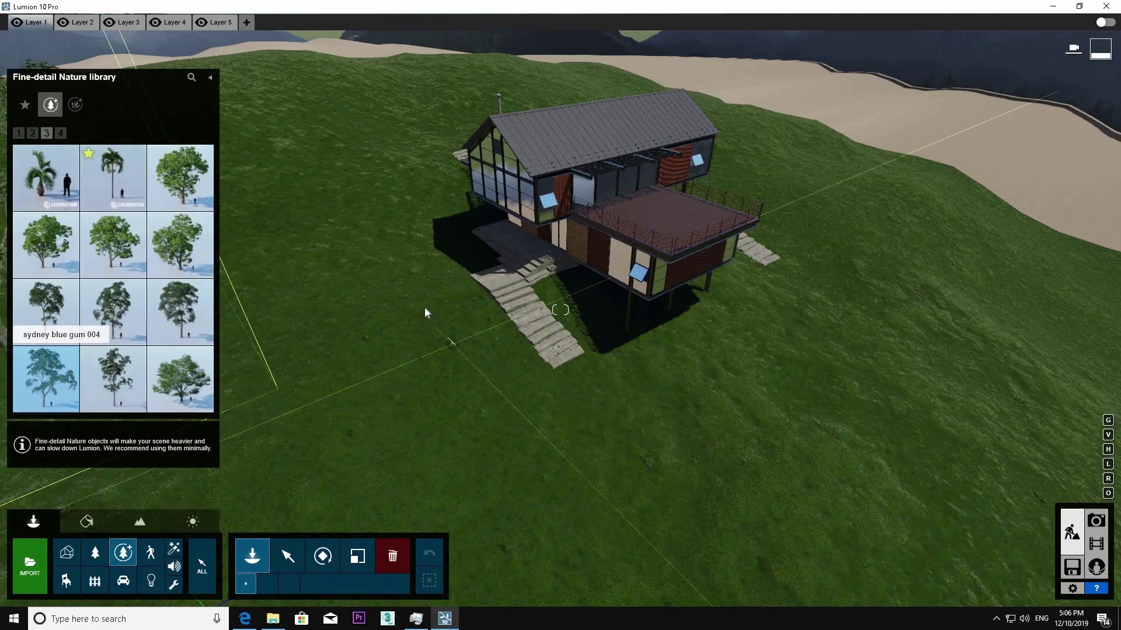
{"action": "left_click", "coordinate": [371, 302]}
{"action": "key", "text": "w"}
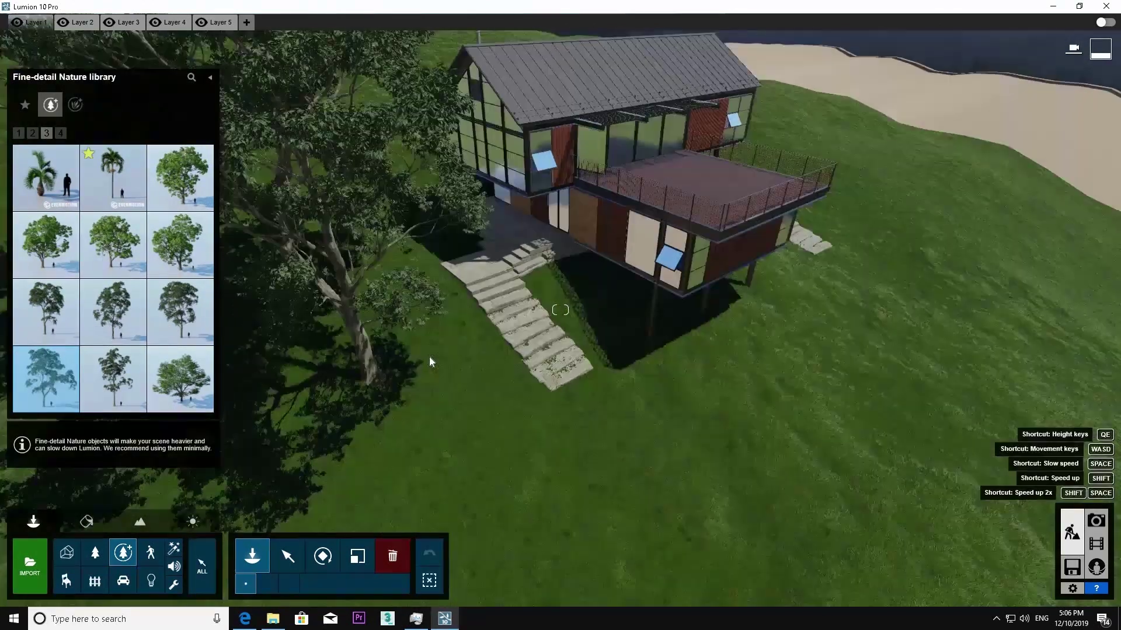
{"action": "mouse_move", "coordinate": [456, 360]}
{"action": "right_mouse_down"}
{"action": "mouse_move", "coordinate": [326, 280]}
{"action": "mouse_move", "coordinate": [458, 359]}
{"action": "right_mouse_up"}
{"action": "scroll", "coordinate": [458, 359], "scroll_direction": "down", "scroll_amount": 4}
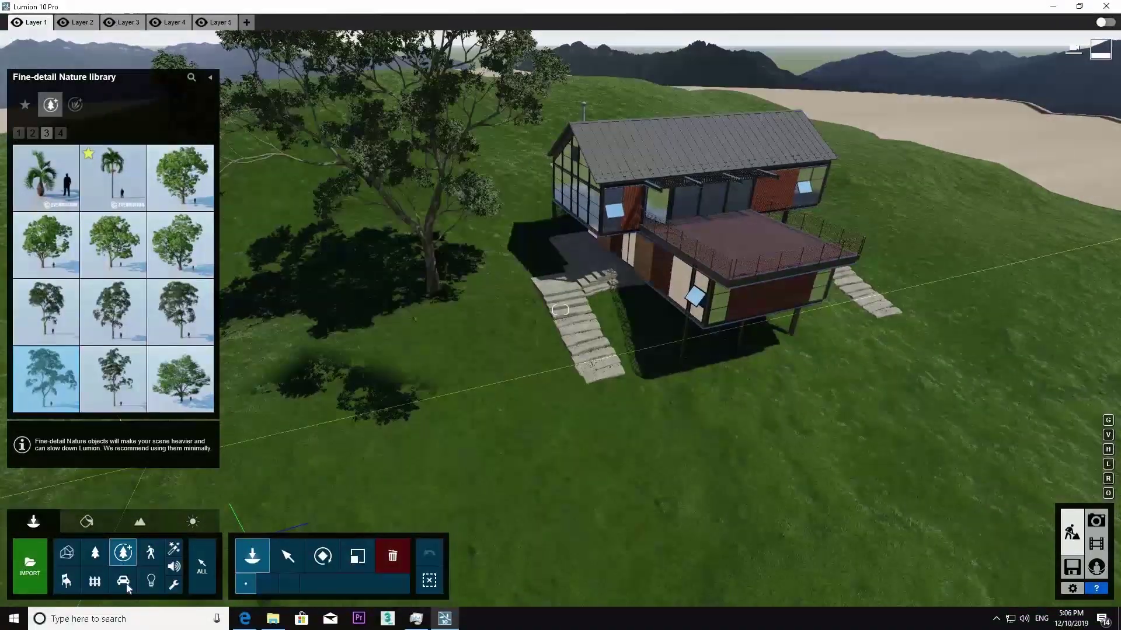
{"action": "left_click", "coordinate": [484, 405]}
{"action": "scroll", "coordinate": [483, 405], "scroll_direction": "down", "scroll_amount": 3}
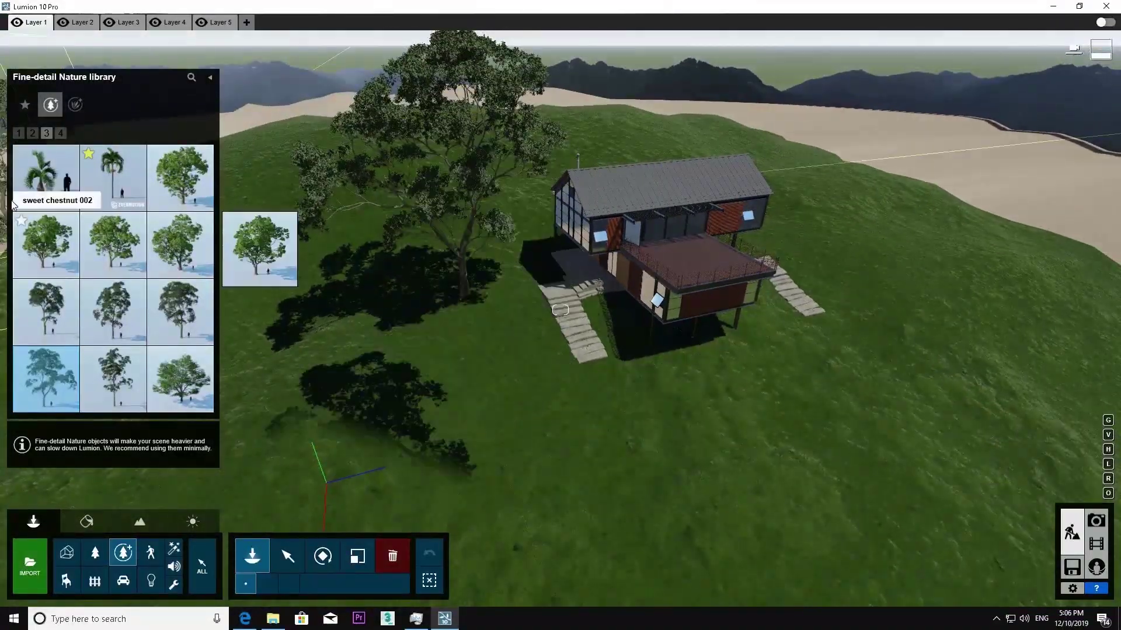
Mass-place broadleaf trees and conifers from the Nature library along the edges of the grassy hill, behind and beside the house.
{"action": "left_click", "coordinate": [19, 133]}
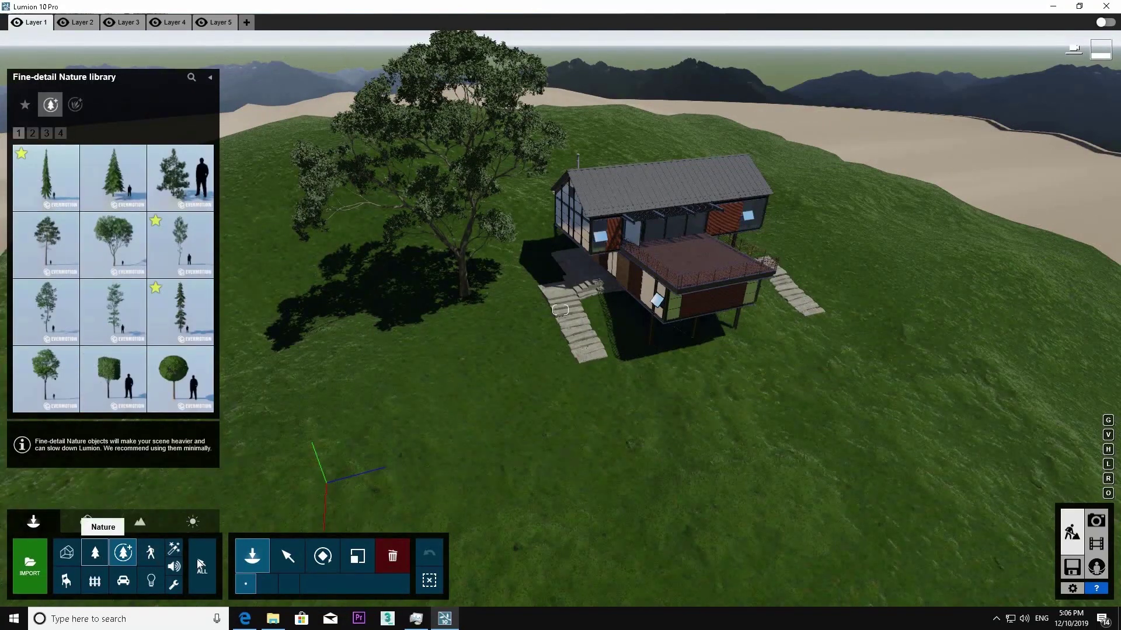
{"action": "left_click", "coordinate": [95, 552]}
{"action": "left_click", "coordinate": [311, 583]}
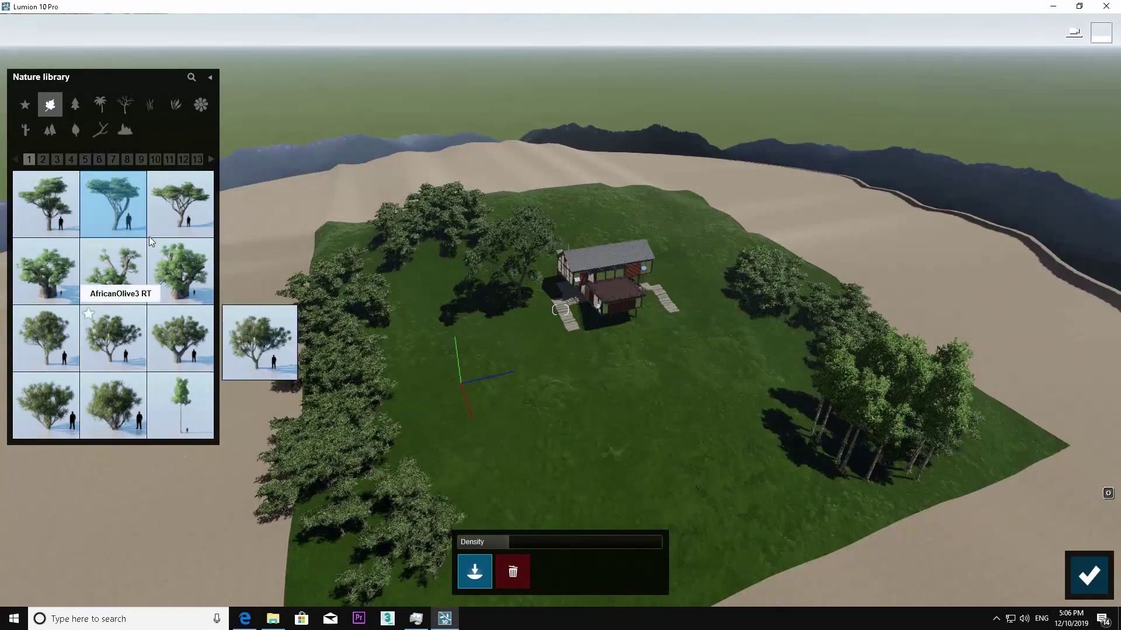
{"action": "left_click", "coordinate": [75, 105]}
{"action": "left_click", "coordinate": [46, 204]}
{"action": "left_click_drag", "start_coordinate": [887, 309], "coordinate": [782, 233]}
{"action": "left_click", "coordinate": [114, 204]}
{"action": "left_click_drag", "start_coordinate": [642, 193], "coordinate": [401, 536]}
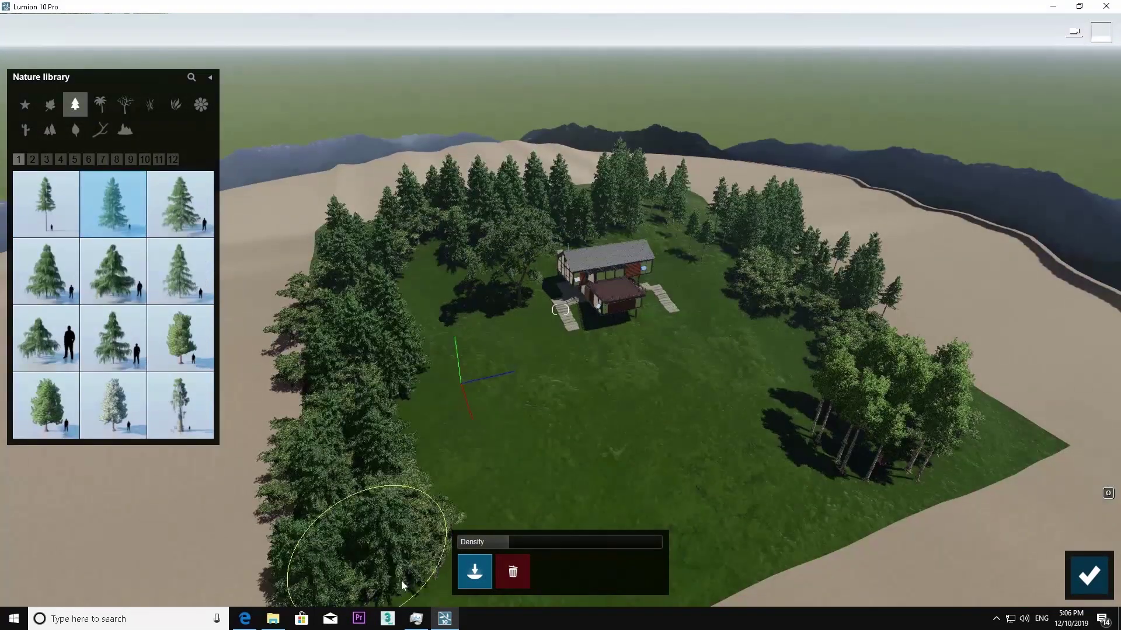
Place a fallen log as a single object on the open grass in front of the large gum tree.
{"action": "key", "text": "w"}
{"action": "right_click_drag", "start_coordinate": [578, 315], "coordinate": [816, 314]}
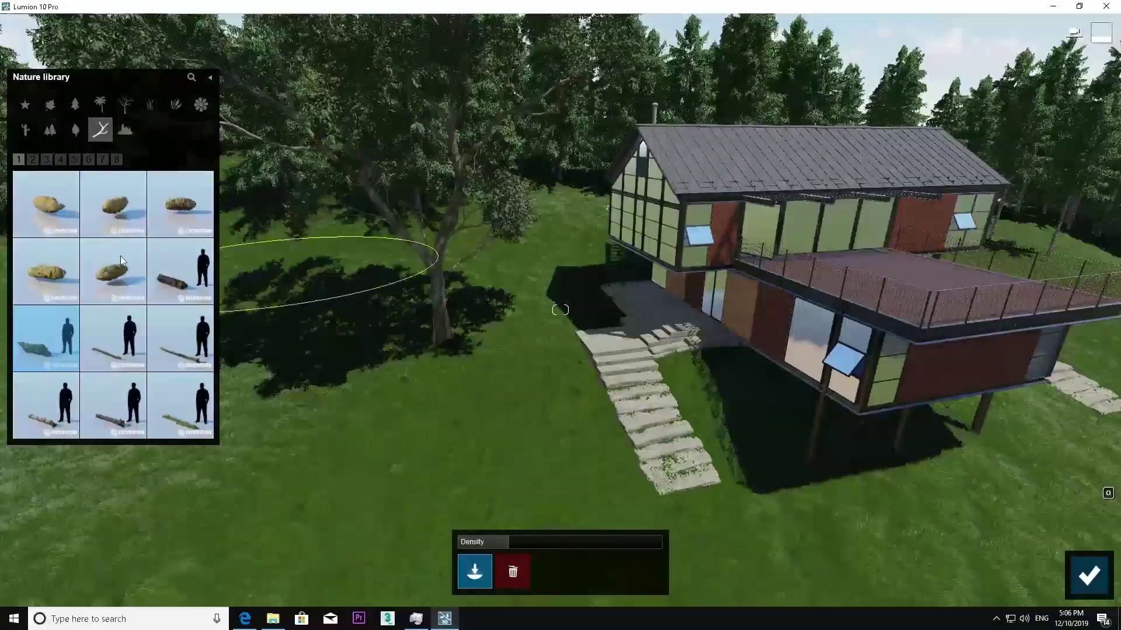
{"action": "left_click", "coordinate": [575, 372]}
{"action": "left_click", "coordinate": [287, 555]}
{"action": "left_click", "coordinate": [252, 556]}
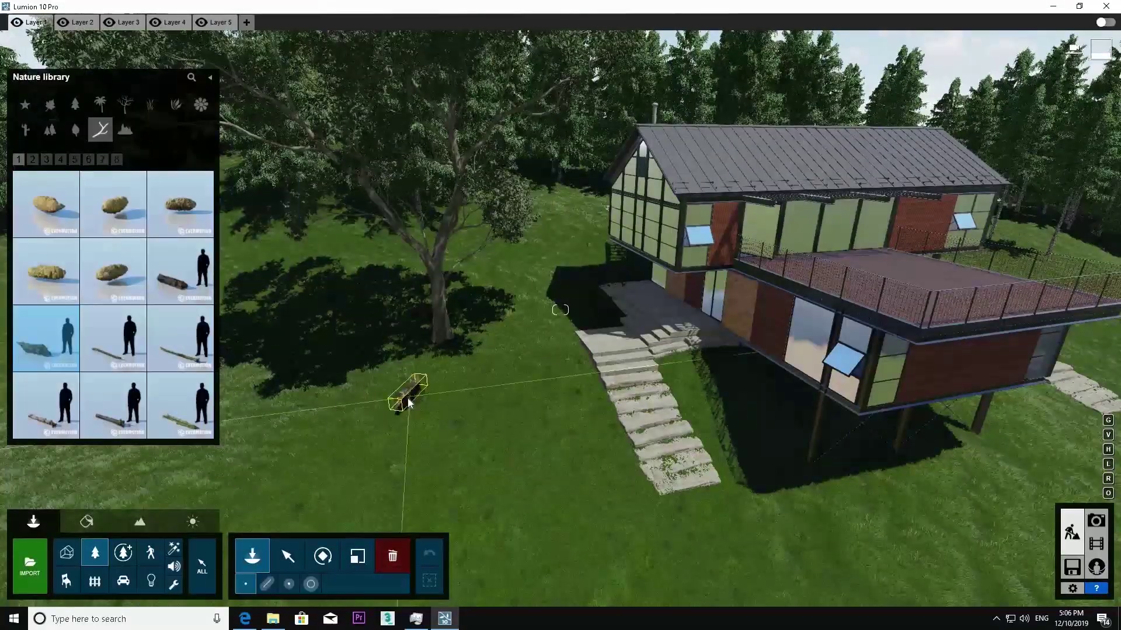
{"action": "left_click", "coordinate": [349, 403]}
Place pieces of dead wood on the grass between the gum tree and the house.
{"action": "left_click", "coordinate": [75, 160]}
{"action": "left_click", "coordinate": [113, 406]}
{"action": "left_click", "coordinate": [517, 267]}
{"action": "left_click", "coordinate": [46, 271]}
Place slender fine-detail trees on the slope behind the large gum tree.
{"action": "left_click", "coordinate": [75, 130]}
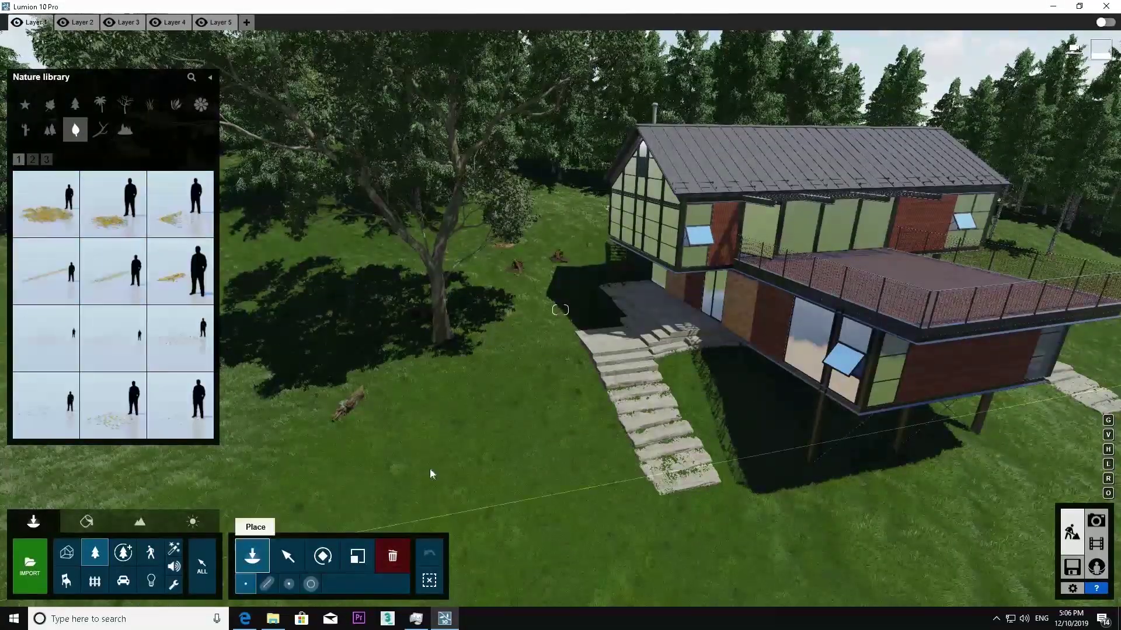
{"action": "left_click", "coordinate": [125, 104]}
{"action": "left_click", "coordinate": [46, 271]}
{"action": "left_click", "coordinate": [124, 553]}
{"action": "left_click", "coordinate": [61, 133]}
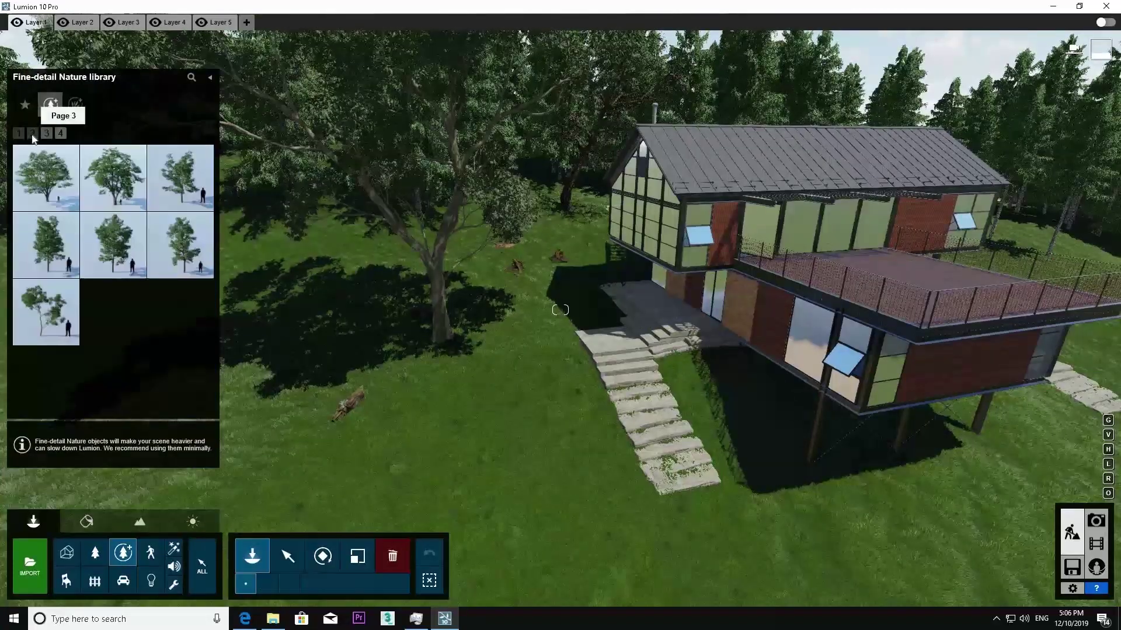
{"action": "left_click", "coordinate": [18, 133]}
{"action": "left_click", "coordinate": [180, 245]}
{"action": "left_click", "coordinate": [478, 244]}
Place a small broad-leaved tropical plant from the Fine-detail Nature library near the head of the stone stairs.
{"action": "left_click", "coordinate": [47, 133]}
{"action": "left_click", "coordinate": [61, 134]}
{"action": "left_click", "coordinate": [32, 133]}
{"action": "left_click", "coordinate": [180, 379]}
{"action": "left_click", "coordinate": [559, 332]}
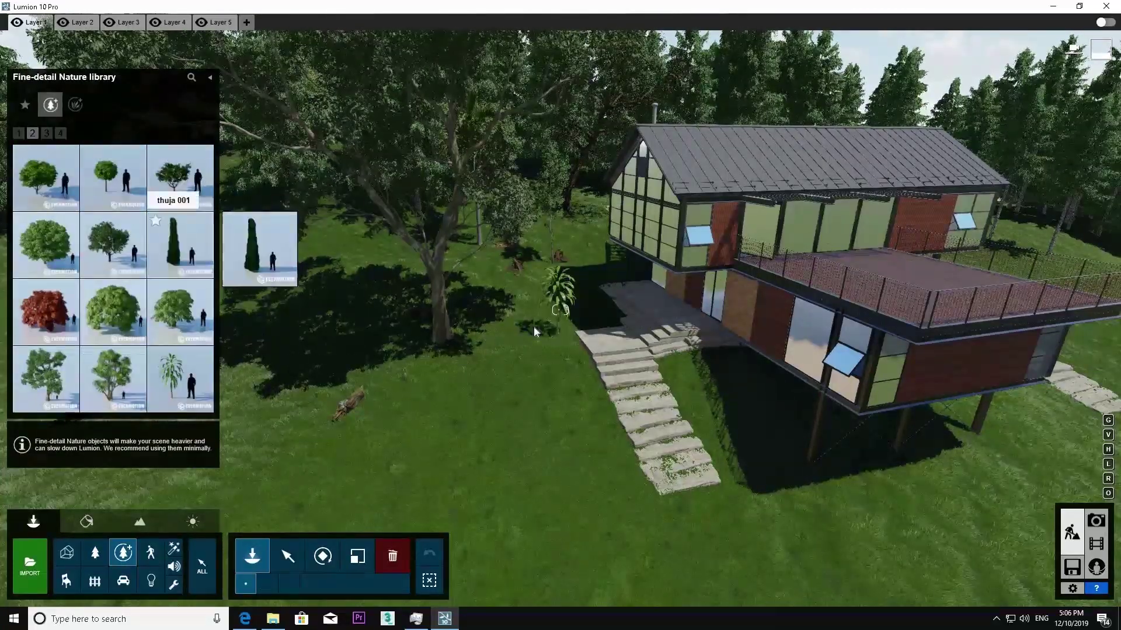
Place a leafy fine-detail tree on the slope in front of the terrace, on the far side of the stairs from the gum tree.
{"action": "left_click", "coordinate": [46, 133]}
{"action": "left_click", "coordinate": [32, 133]}
{"action": "left_click", "coordinate": [46, 379]}
{"action": "key", "text": "w"}
{"action": "left_click", "coordinate": [19, 133]}
{"action": "left_click", "coordinate": [46, 379]}
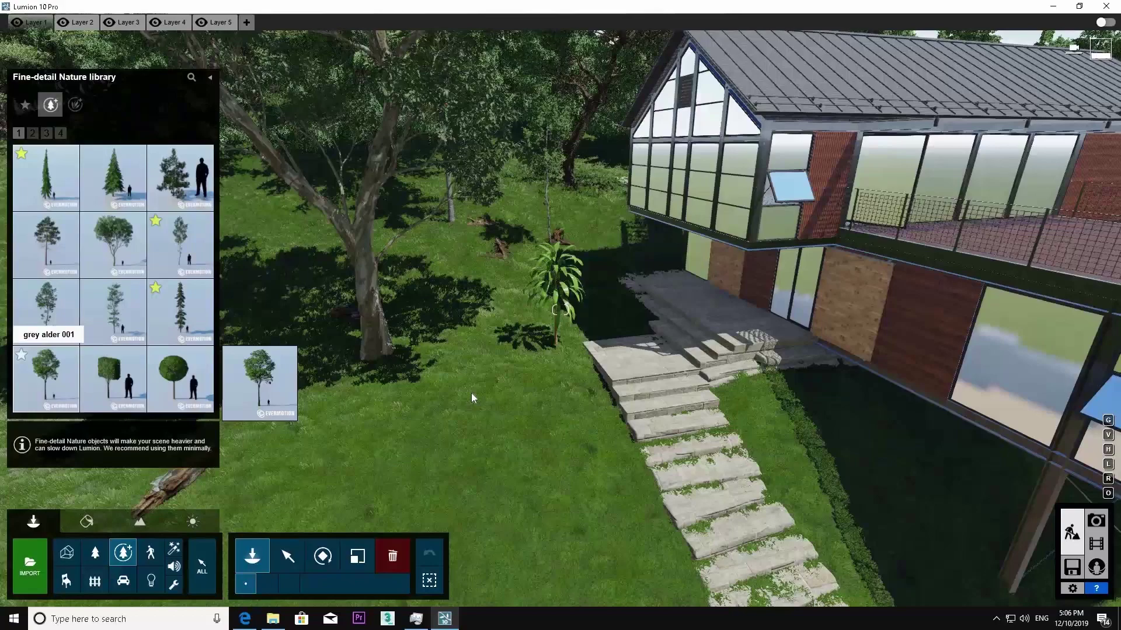
{"action": "key", "text": "s"}
{"action": "key", "text": "w"}
Place round fine-detail shrubs on both sides of the stone stairs near the entrance platform.
{"action": "left_click", "coordinate": [75, 105]}
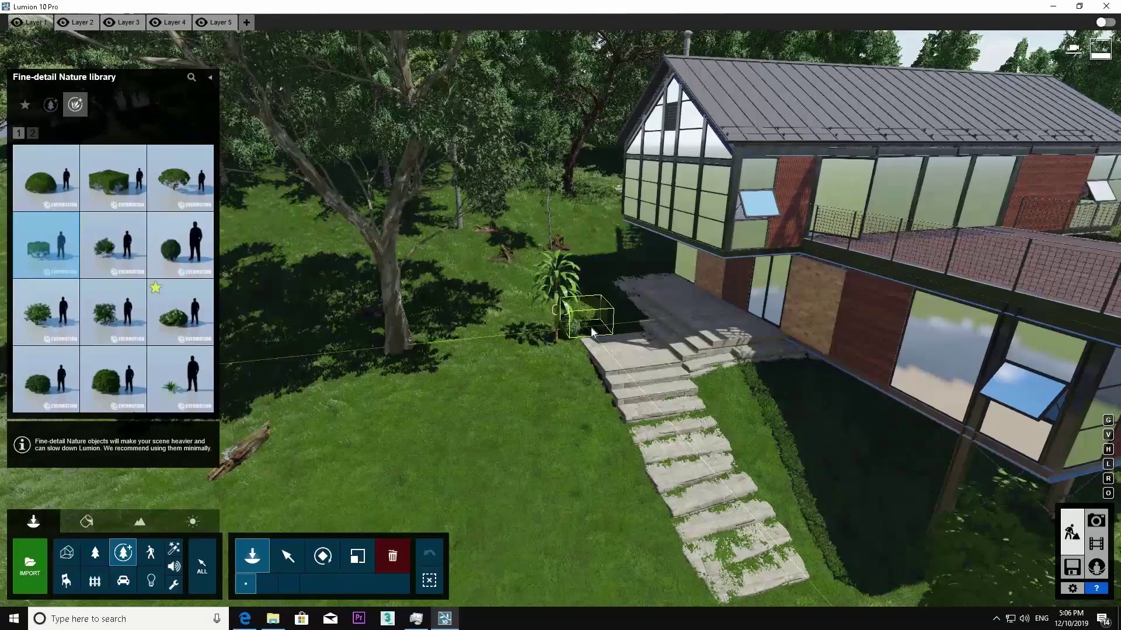
{"action": "left_click", "coordinate": [46, 379]}
{"action": "left_click", "coordinate": [580, 365]}
{"action": "left_click", "coordinate": [597, 385]}
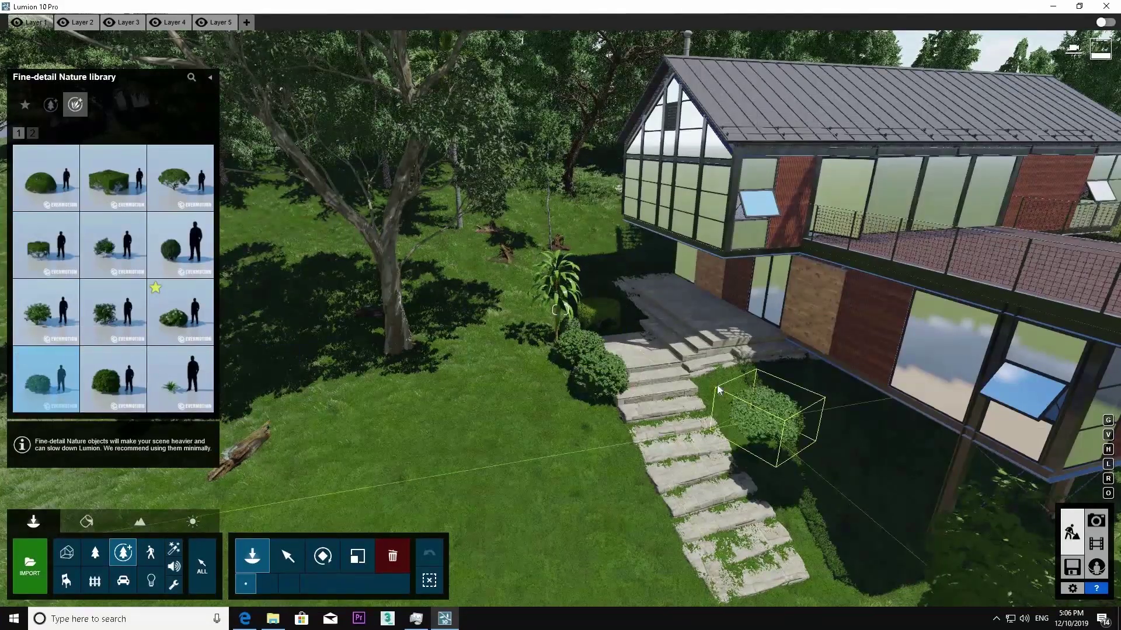
{"action": "left_click", "coordinate": [719, 382]}
{"action": "key", "text": "s"}
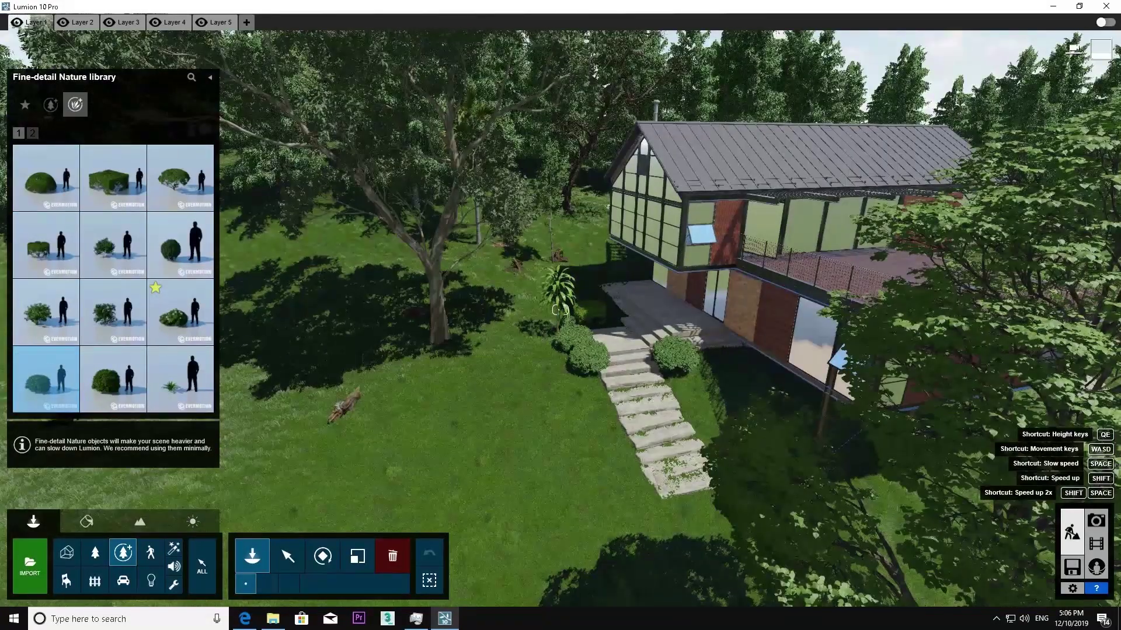
Start recording movie clip 1 and frame the house with the gum tree on one side and the stairs in the foreground.
{"action": "left_click", "coordinate": [1096, 548]}
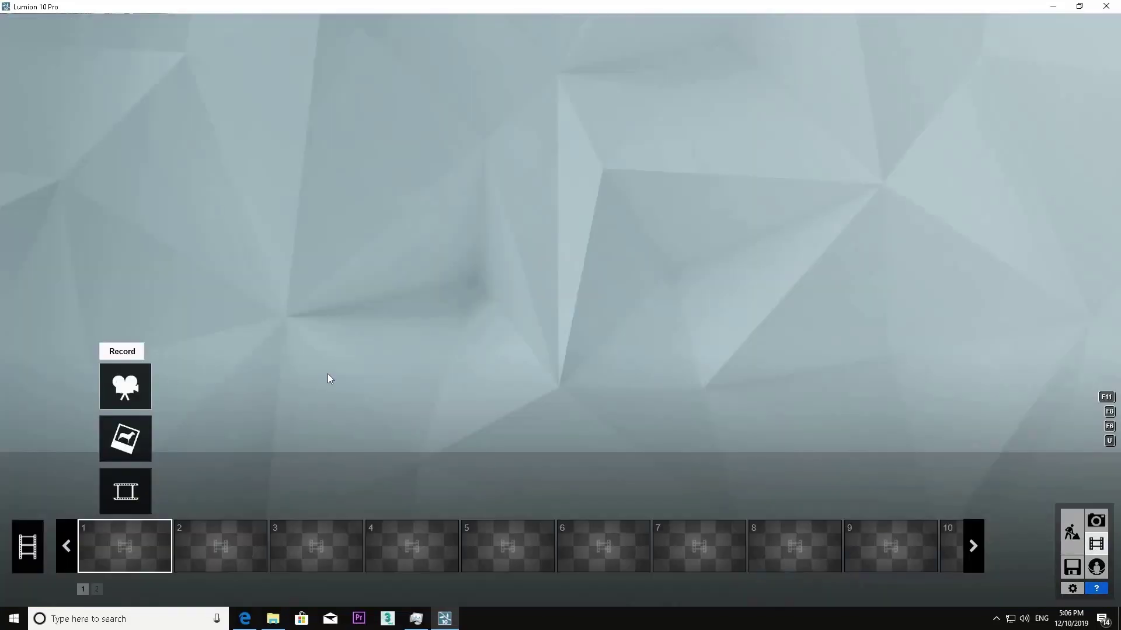
{"action": "left_click", "coordinate": [130, 380]}
{"action": "left_click_drag", "start_coordinate": [594, 425], "coordinate": [615, 426]}
{"action": "scroll", "coordinate": [579, 218], "scroll_direction": "up", "scroll_amount": 5}
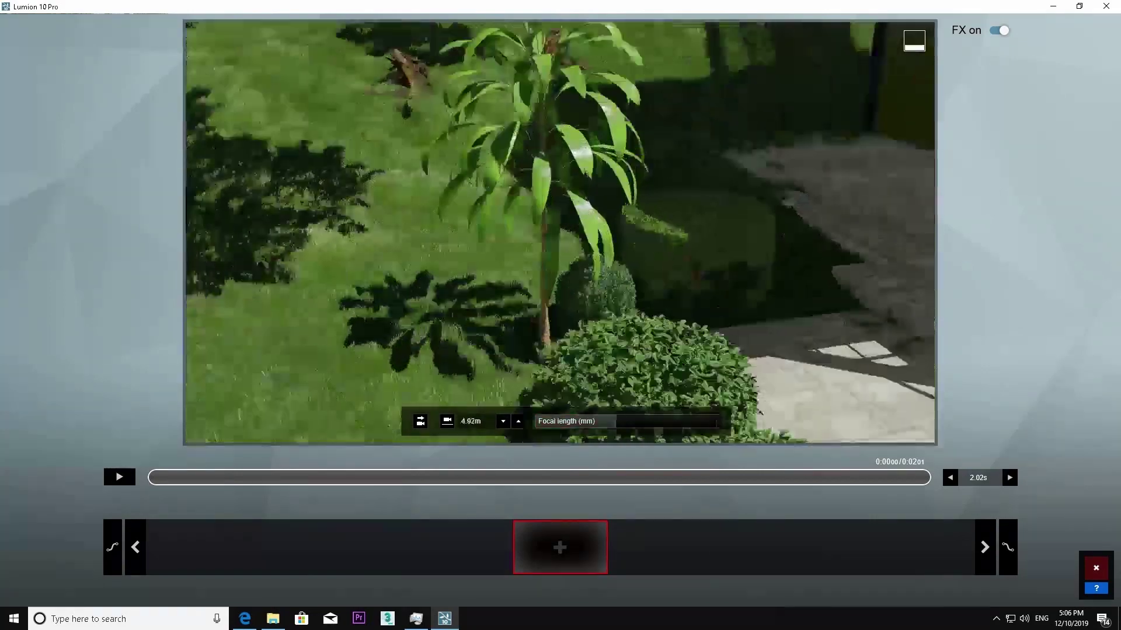
{"action": "right_click_drag", "start_coordinate": [408, 213], "coordinate": [492, 218]}
{"action": "scroll", "coordinate": [496, 217], "scroll_direction": "down", "scroll_amount": 5}
{"action": "right_click_drag", "start_coordinate": [542, 280], "coordinate": [187, 325]}
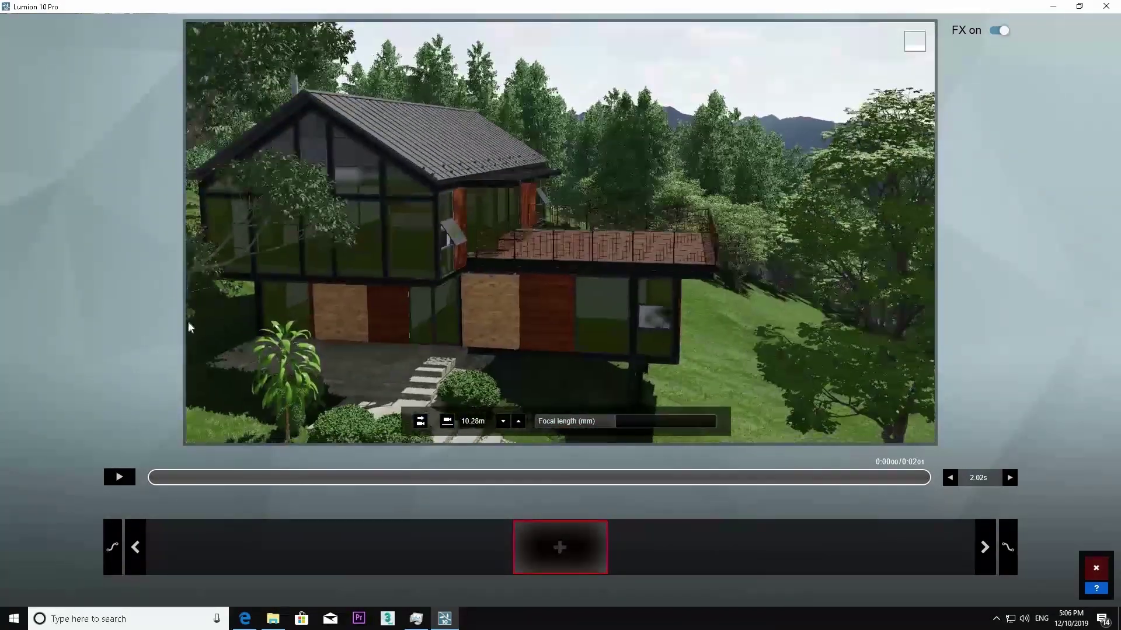
{"action": "right_click_drag", "start_coordinate": [570, 306], "coordinate": [53, 375]}
{"action": "right_click_drag", "start_coordinate": [526, 257], "coordinate": [516, 210]}
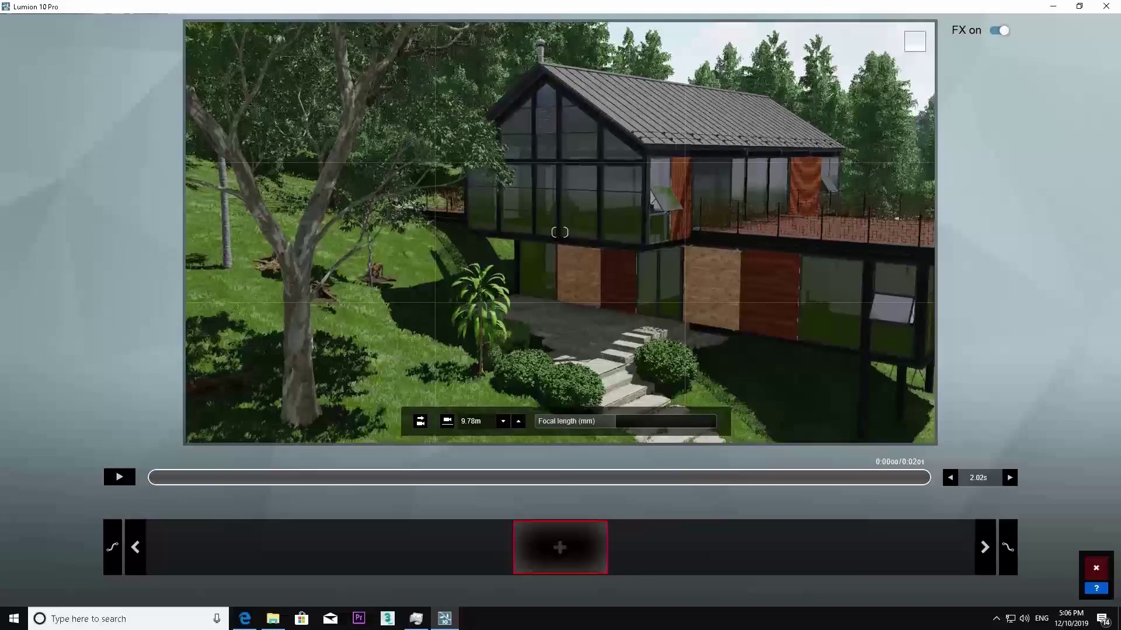
{"action": "mouse_move", "coordinate": [516, 210]}
{"action": "middle_mouse_down"}
{"action": "mouse_move", "coordinate": [516, 292]}
{"action": "mouse_move", "coordinate": [520, 200]}
{"action": "mouse_move", "coordinate": [506, 228]}
{"action": "middle_mouse_up"}
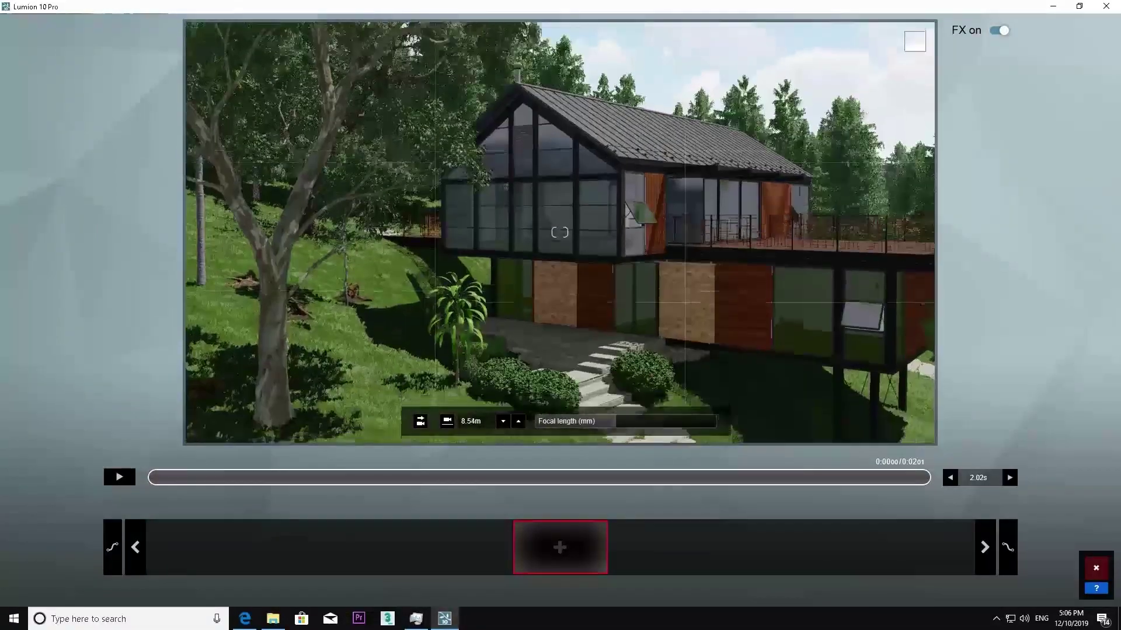
Add two camera keyframes of the framed view and save the clip.
{"action": "left_click", "coordinate": [563, 555]}
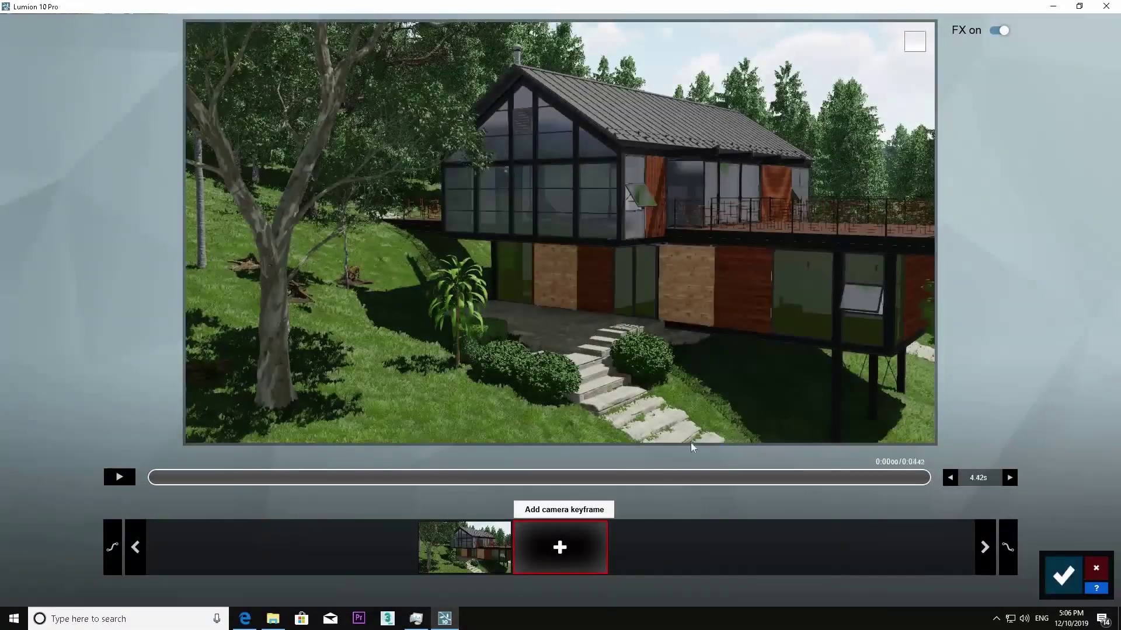
{"action": "left_click", "coordinate": [559, 547]}
{"action": "left_click", "coordinate": [1063, 575]}
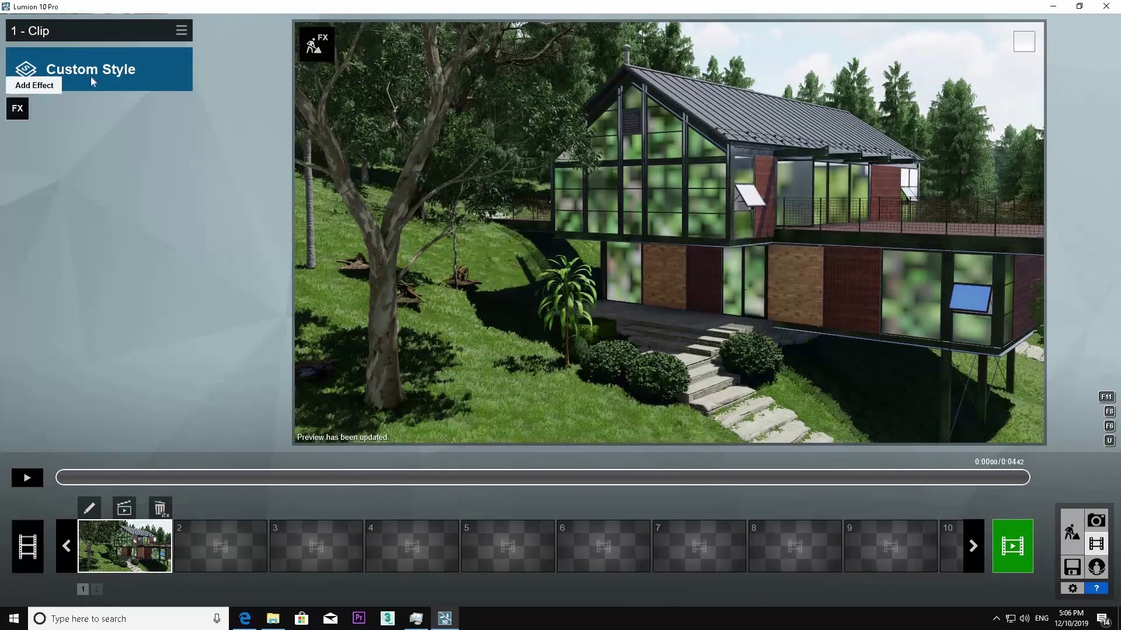
Load the effects file FOG with best.lme from the Lumion 8.0 Effects folder in Documents into clip 1.
{"action": "left_click", "coordinate": [181, 30]}
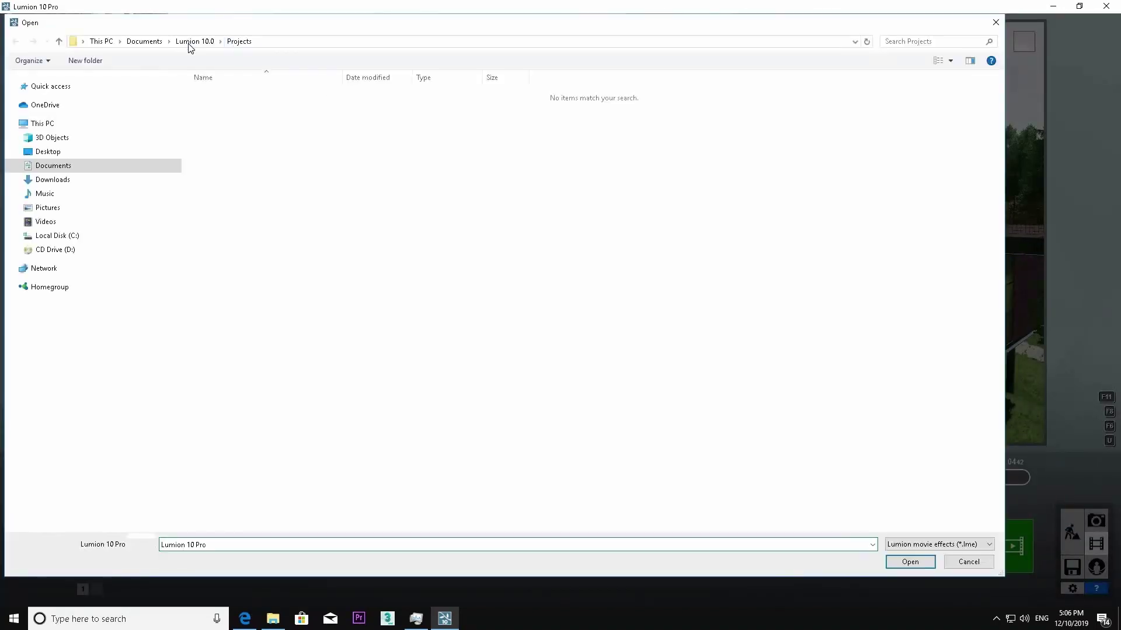
{"action": "left_click", "coordinate": [194, 41]}
{"action": "left_click", "coordinate": [48, 151]}
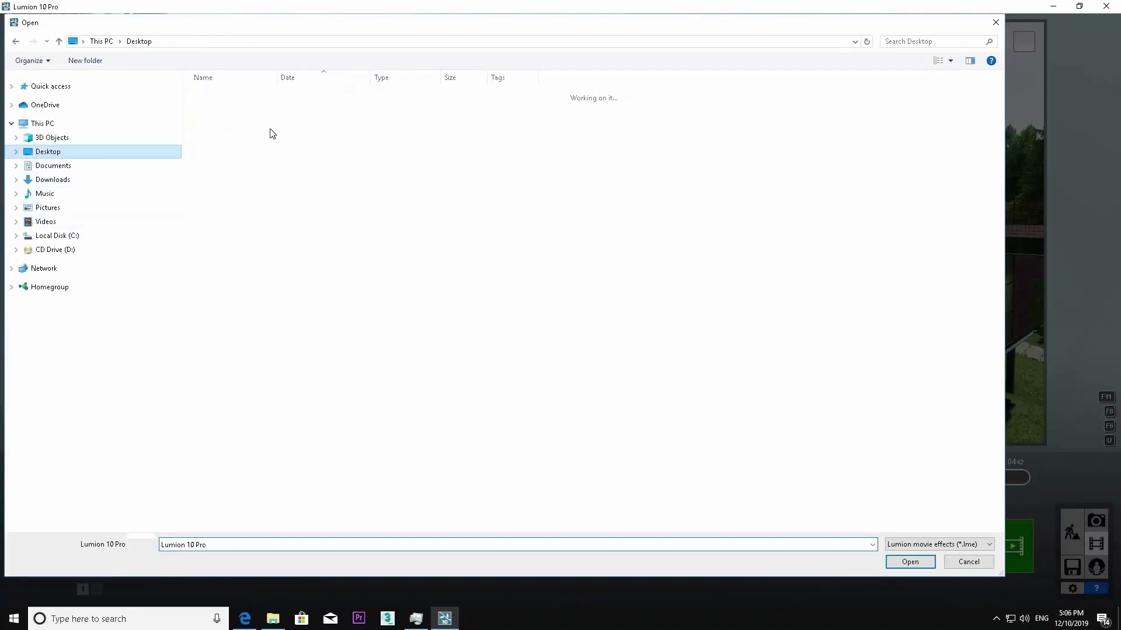
{"action": "left_click", "coordinate": [52, 165]}
{"action": "double_click", "coordinate": [236, 114]}
{"action": "double_click", "coordinate": [236, 108]}
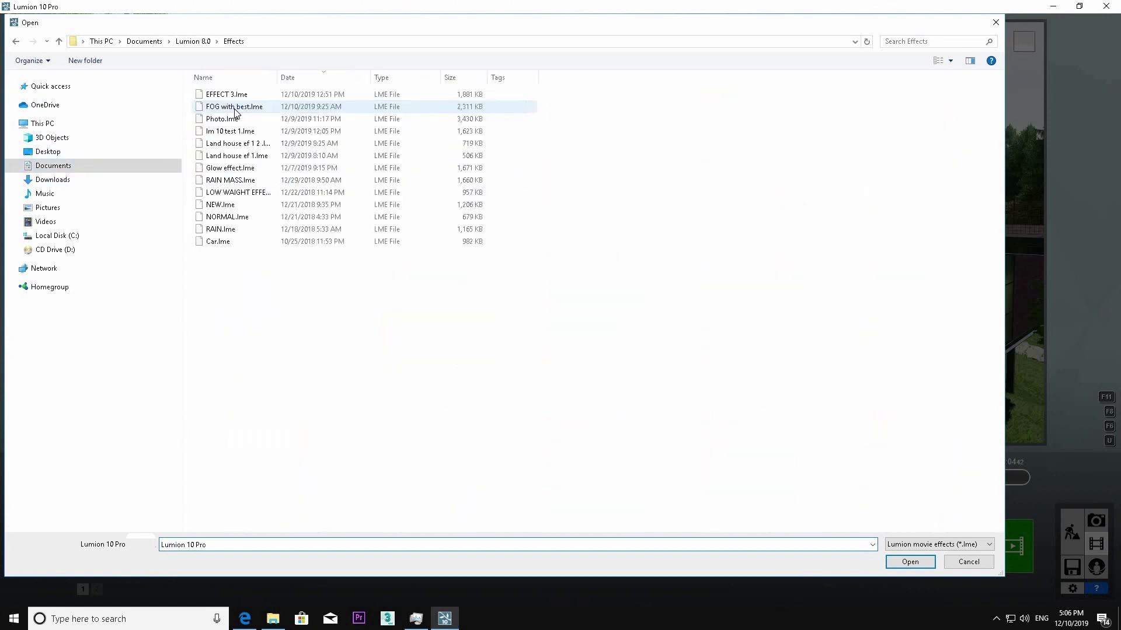
{"action": "double_click", "coordinate": [253, 108]}
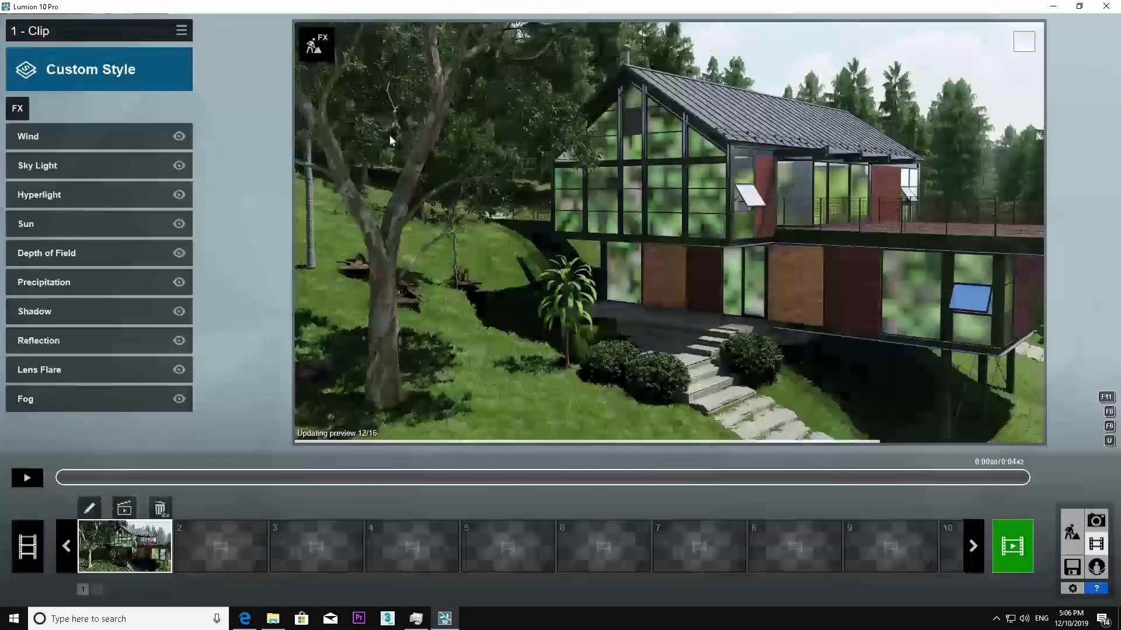
Replace the clip's effects with the Photo.lme preset and remove its 2-Point Perspective effect.
{"action": "left_click_drag", "start_coordinate": [485, 493], "coordinate": [622, 479]}
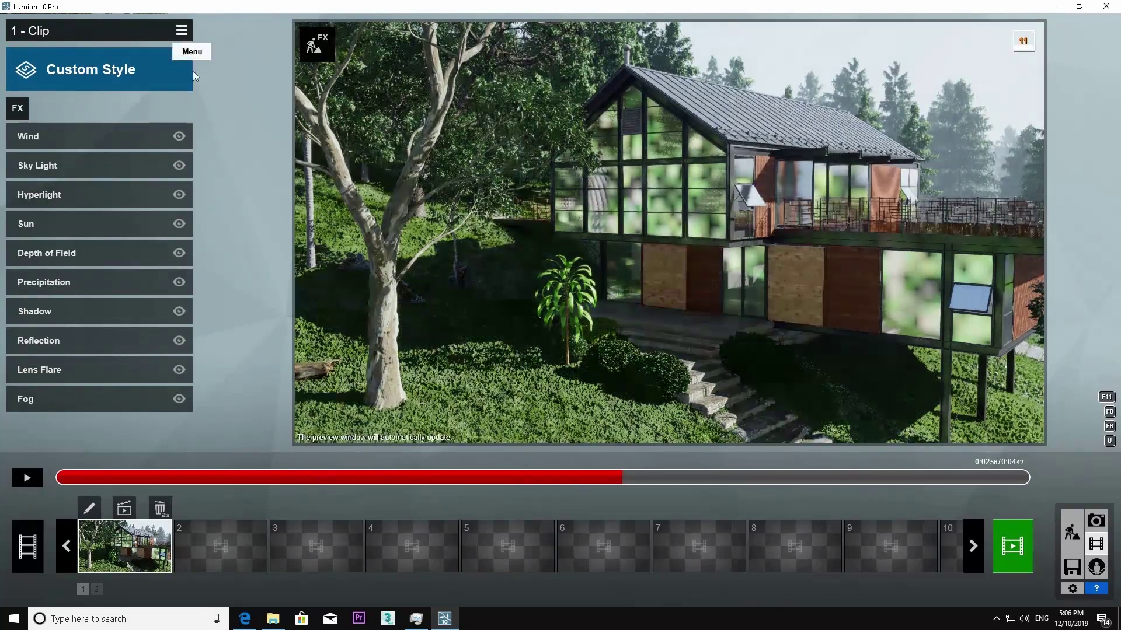
{"action": "left_click", "coordinate": [181, 30]}
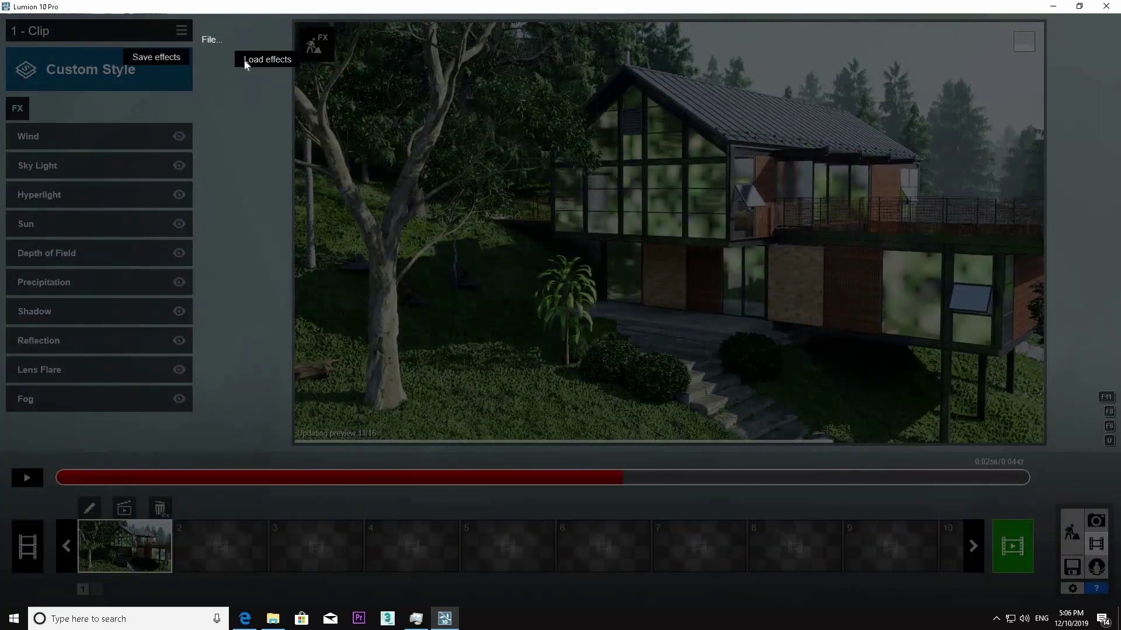
{"action": "left_click", "coordinate": [146, 88]}
{"action": "left_click", "coordinate": [182, 31]}
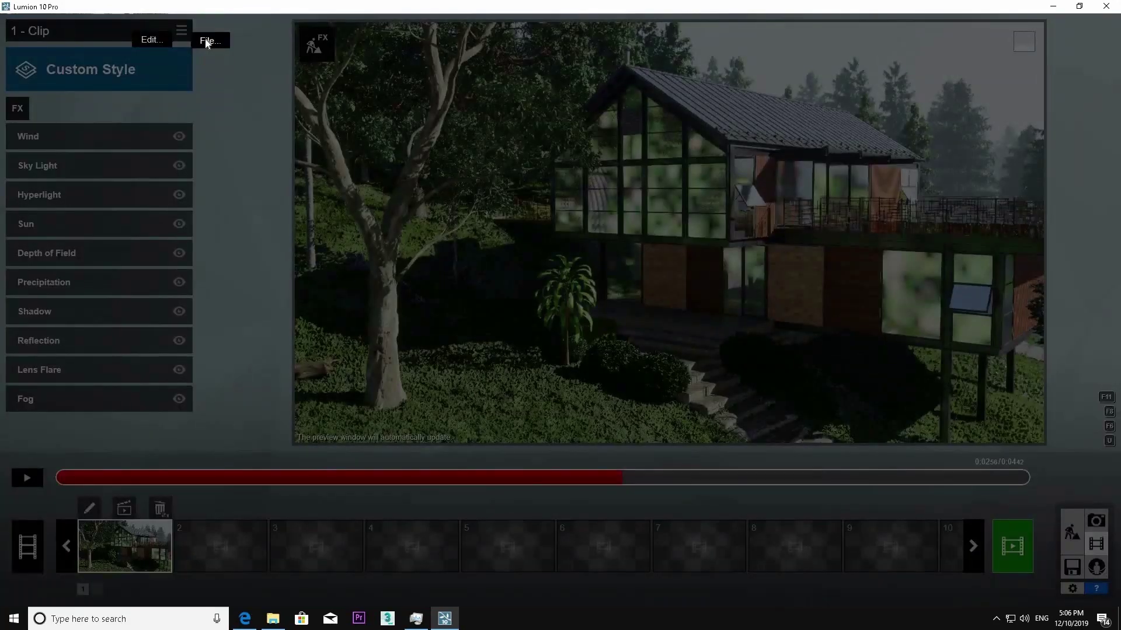
{"action": "left_click", "coordinate": [265, 64]}
{"action": "double_click", "coordinate": [233, 120]}
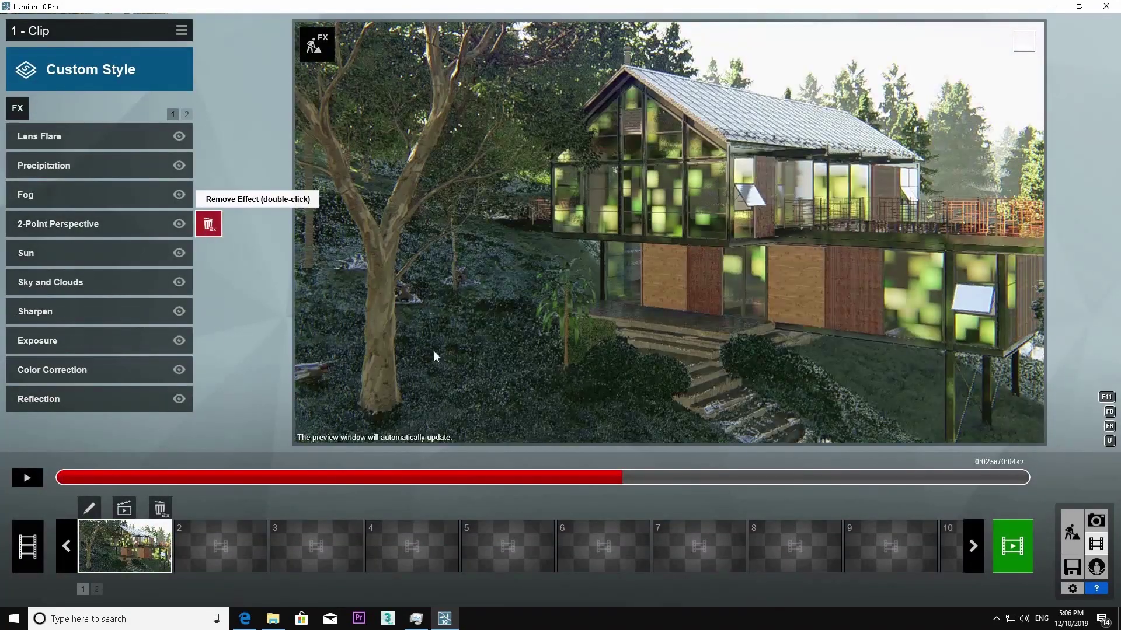
{"action": "double_click", "coordinate": [208, 224]}
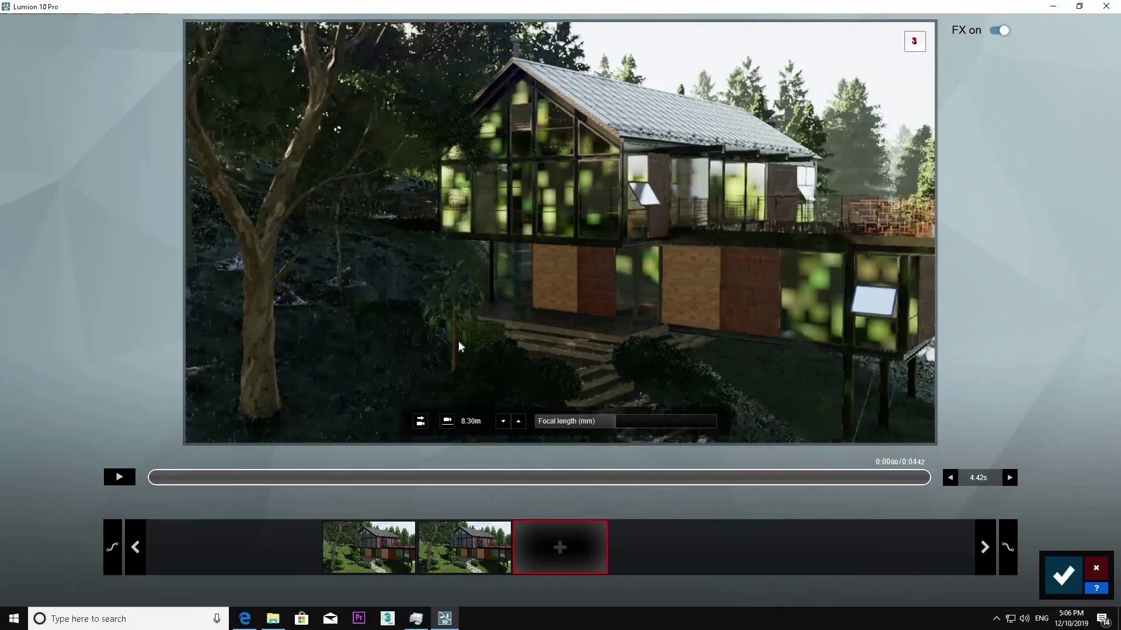
Frame the house between the gum tree and the foreground foliage, add this view as a third camera keyframe and save the clip.
{"action": "key", "text": "w"}
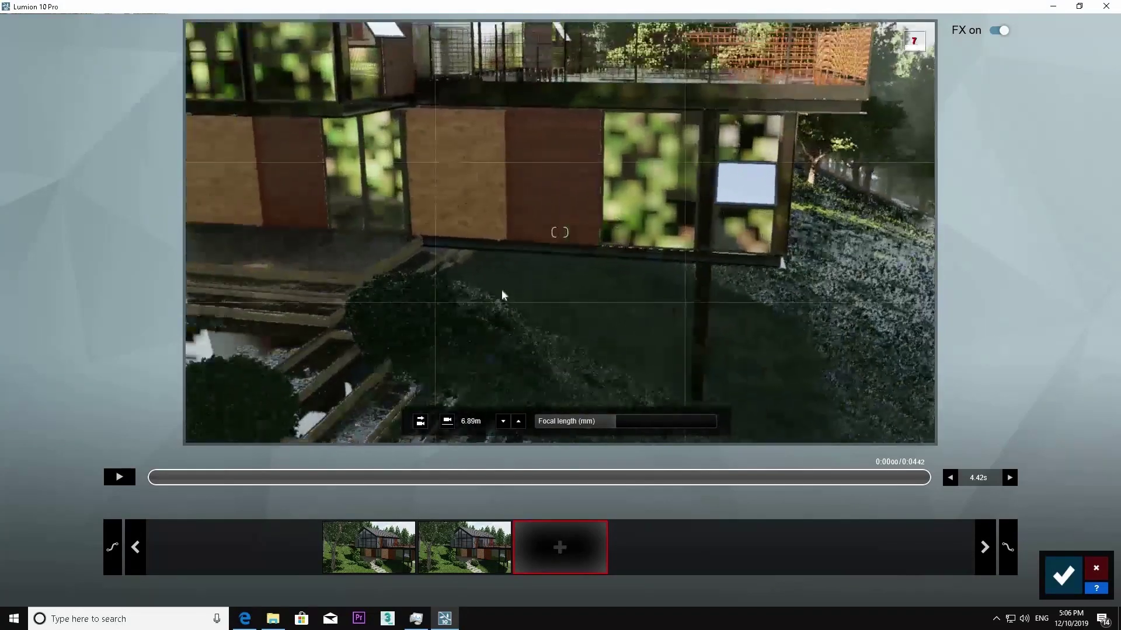
{"action": "key", "text": "s"}
{"action": "right_click_drag", "start_coordinate": [502, 296], "coordinate": [583, 436]}
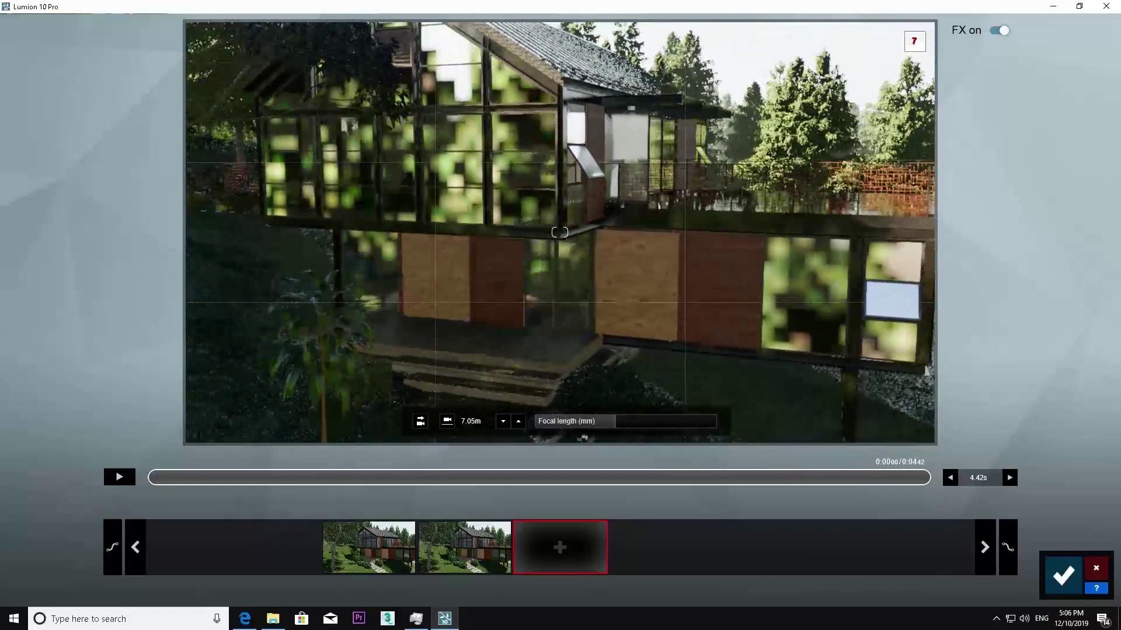
{"action": "key", "text": "a"}
{"action": "right_click_drag", "start_coordinate": [525, 270], "coordinate": [559, 231]}
{"action": "key", "text": "s"}
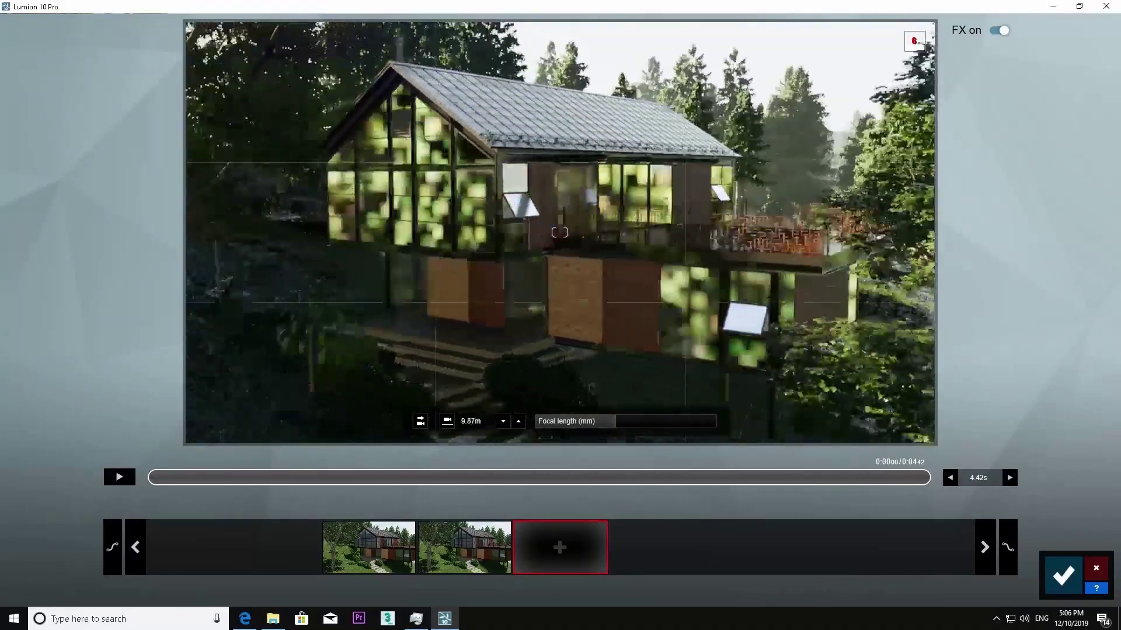
{"action": "right_click_drag", "start_coordinate": [864, 330], "coordinate": [831, 343]}
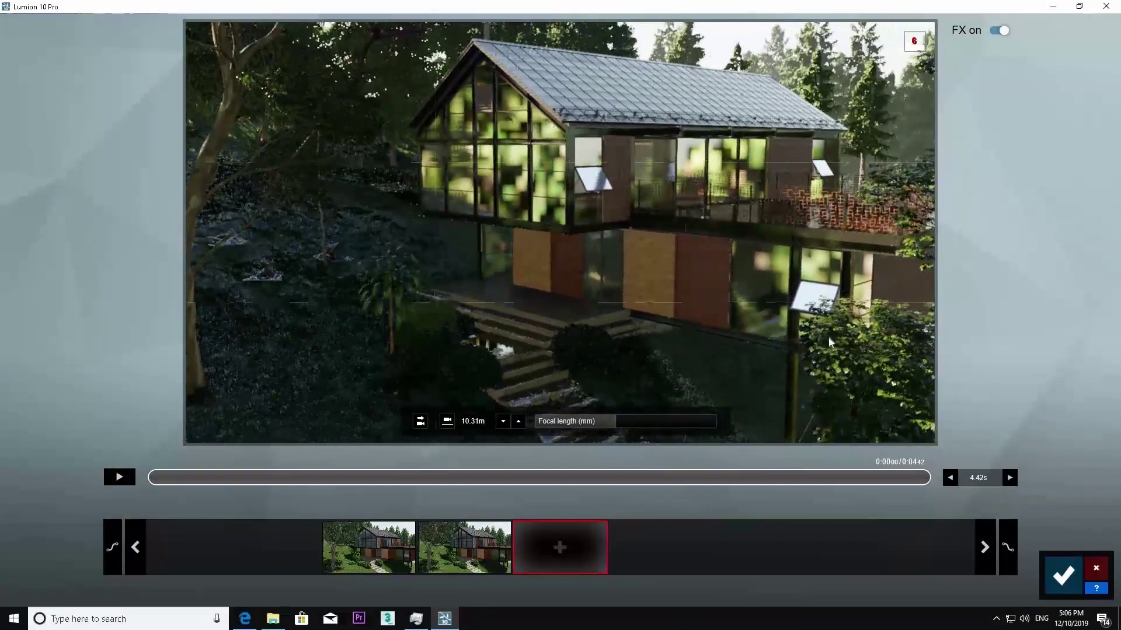
{"action": "left_click", "coordinate": [557, 546]}
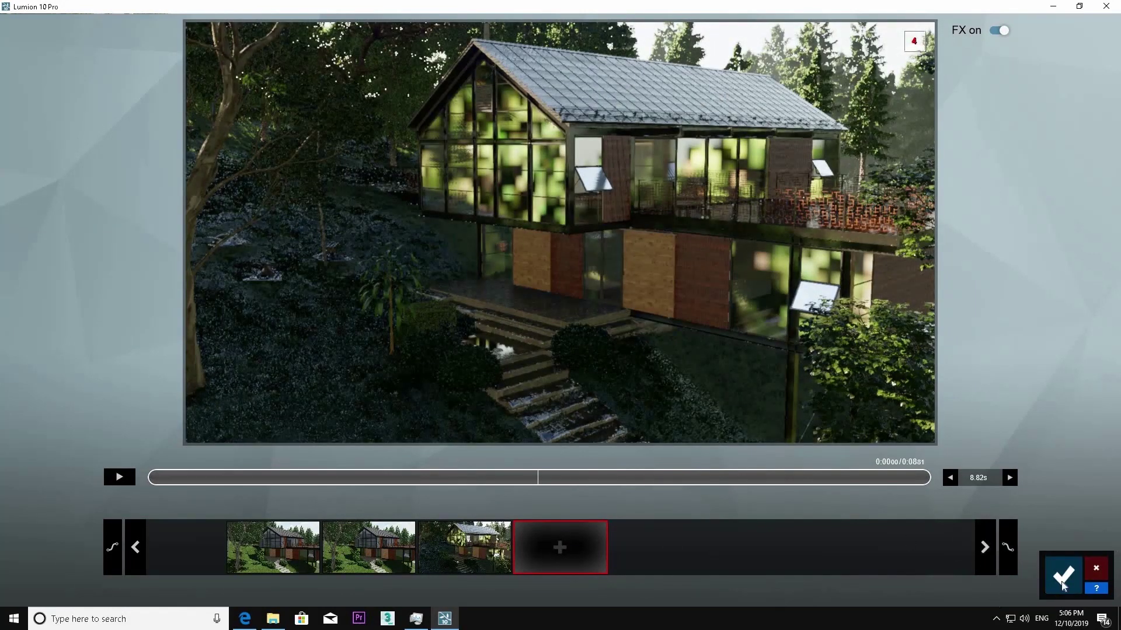
{"action": "left_click", "coordinate": [1062, 584]}
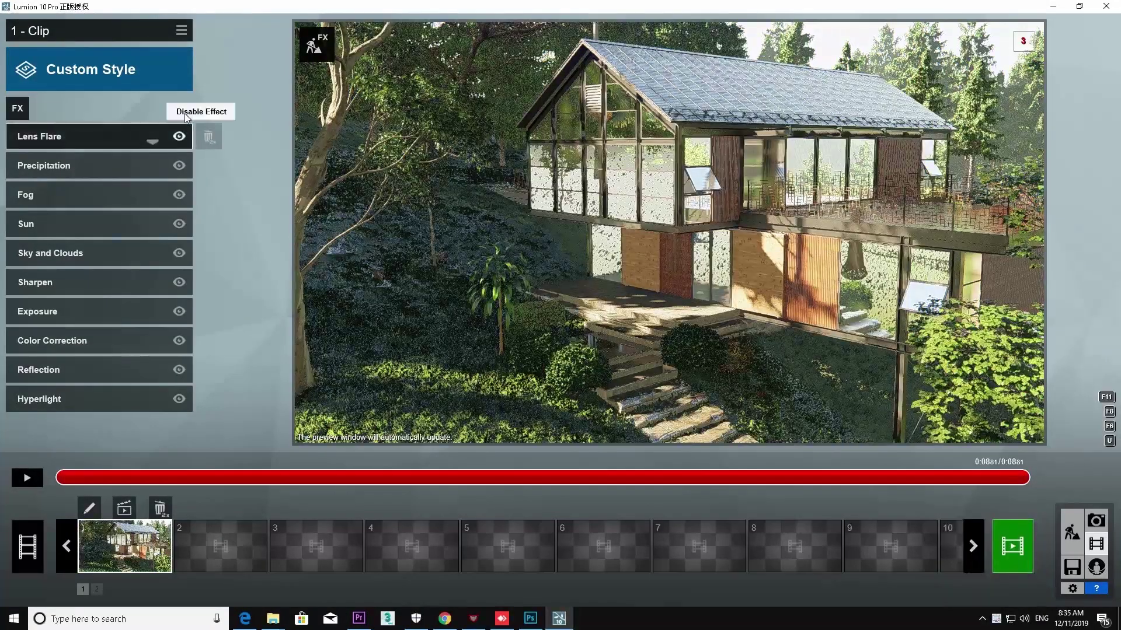
Open the plane editor of the clip's Reflection effect and remove all existing reflection planes.
{"action": "left_click", "coordinate": [187, 119]}
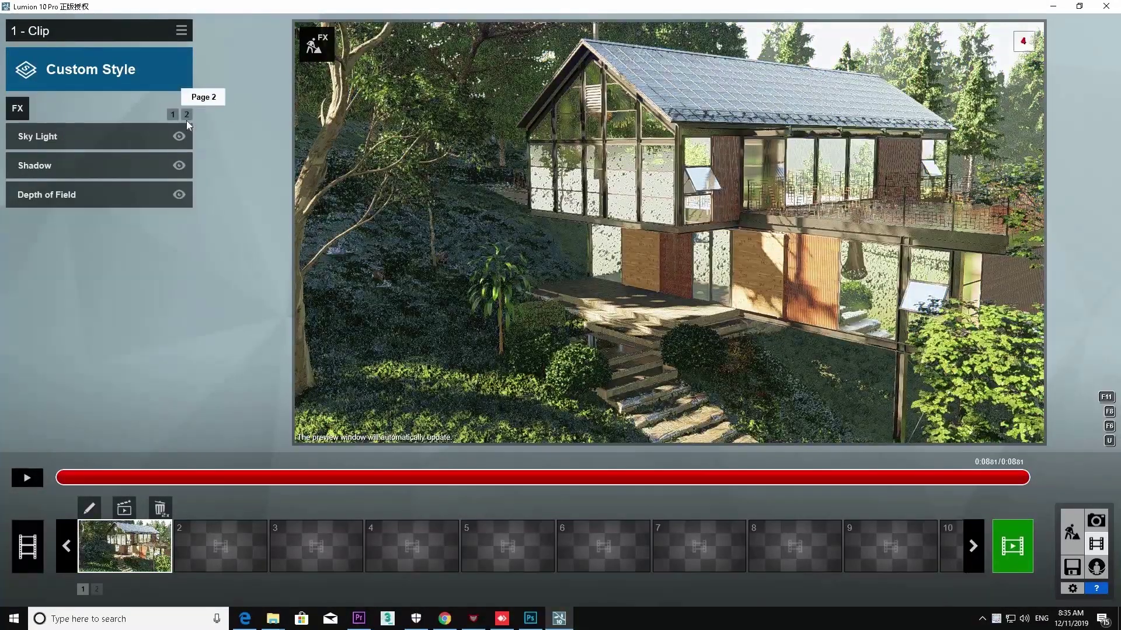
{"action": "left_click", "coordinate": [172, 115]}
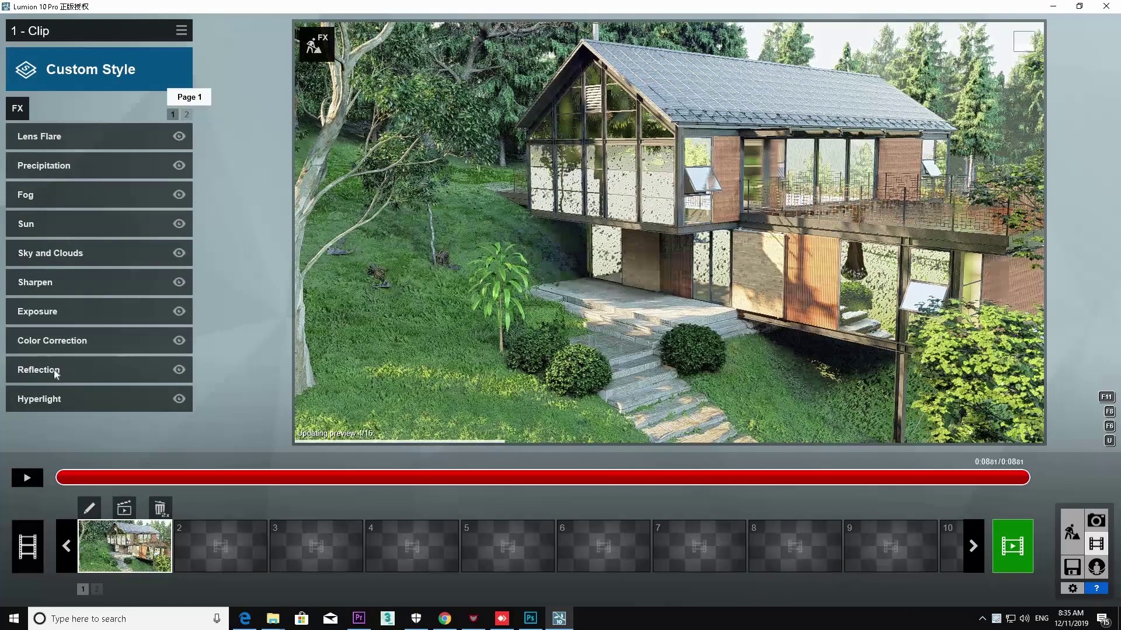
{"action": "left_click", "coordinate": [69, 370]}
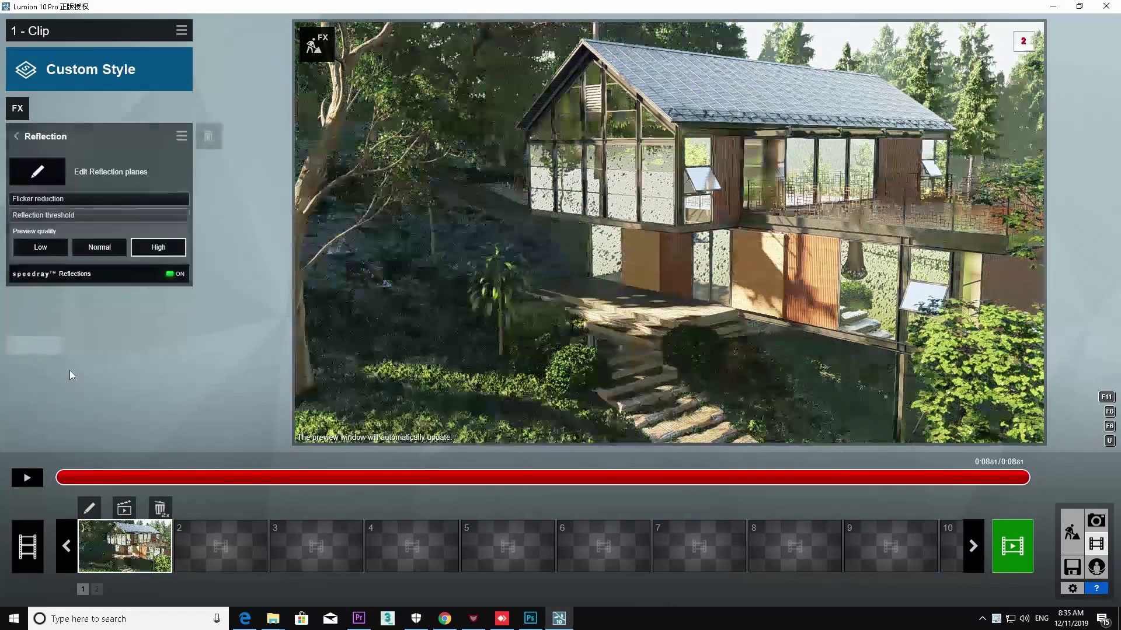
{"action": "left_click", "coordinate": [91, 185]}
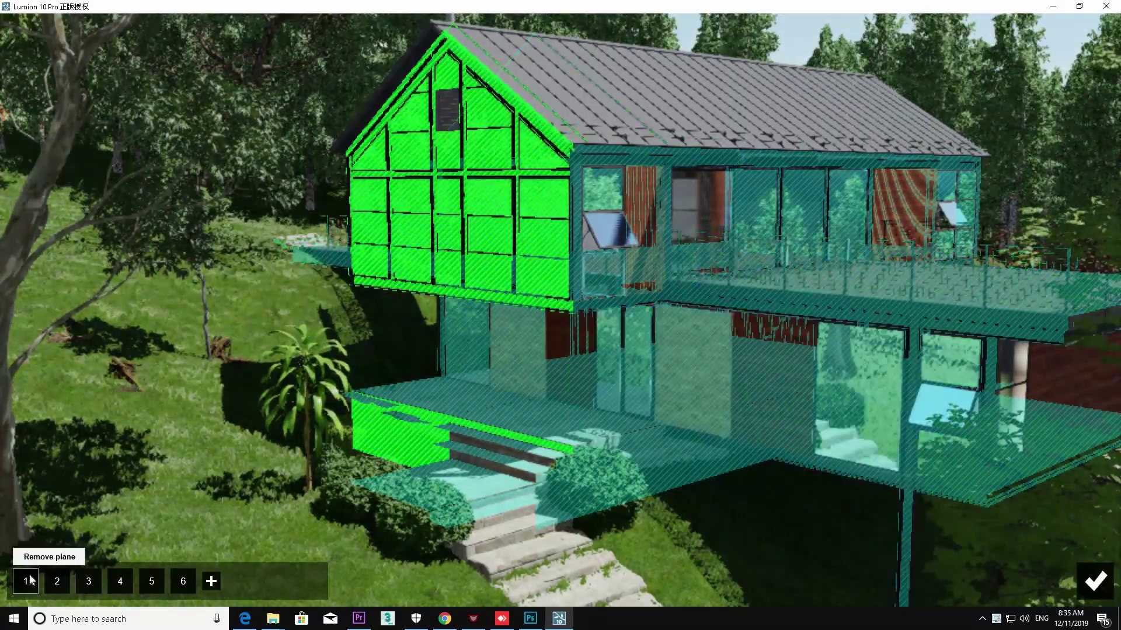
{"action": "left_click", "coordinate": [28, 580]}
{"action": "left_click", "coordinate": [28, 580]}
{"action": "left_click", "coordinate": [28, 580]}
{"action": "left_click", "coordinate": [28, 580]}
{"action": "left_click", "coordinate": [28, 580]}
{"action": "left_click", "coordinate": [28, 579]}
{"action": "left_click", "coordinate": [28, 579]}
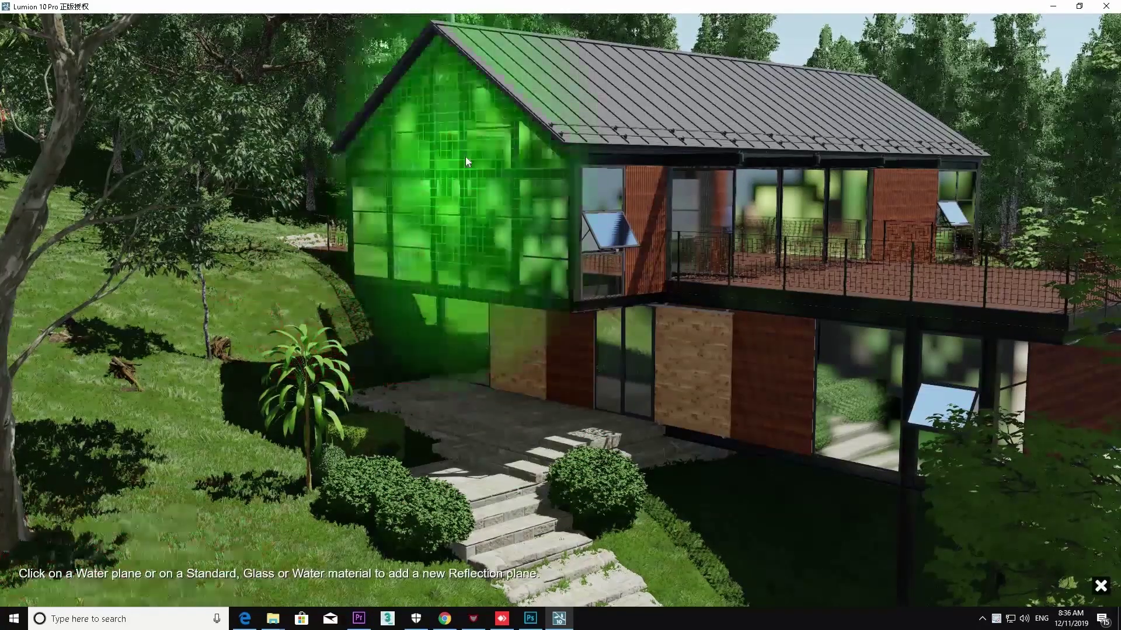
Add reflection planes on the gable's glass front, the ground-floor terrace and the lower facade.
{"action": "left_click", "coordinate": [466, 158]}
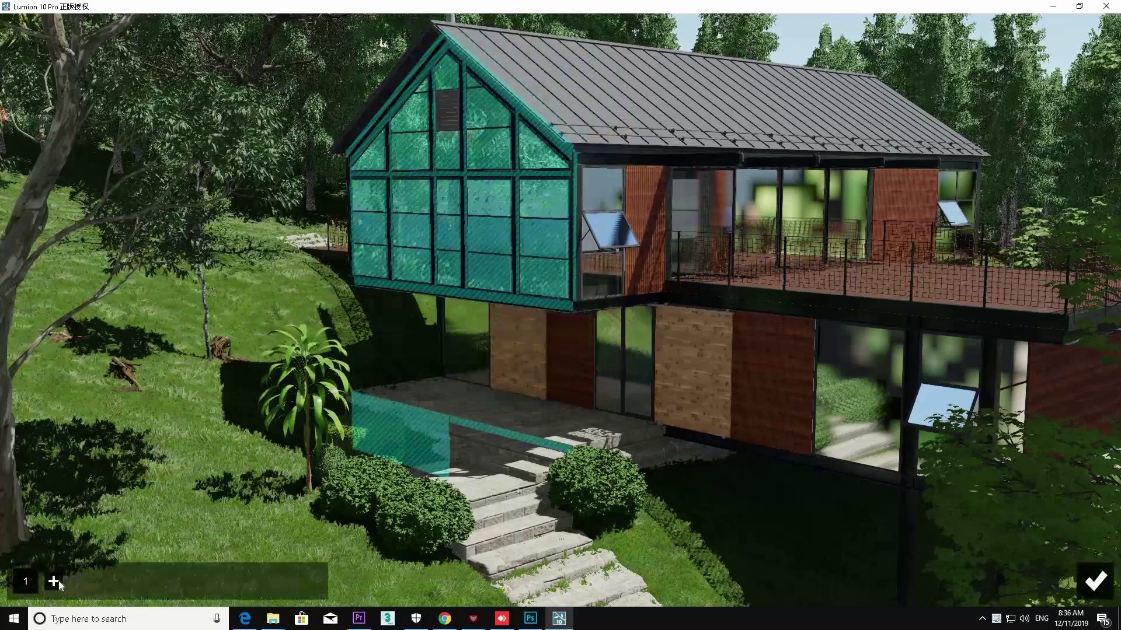
{"action": "left_click", "coordinate": [54, 582]}
{"action": "left_click", "coordinate": [481, 436]}
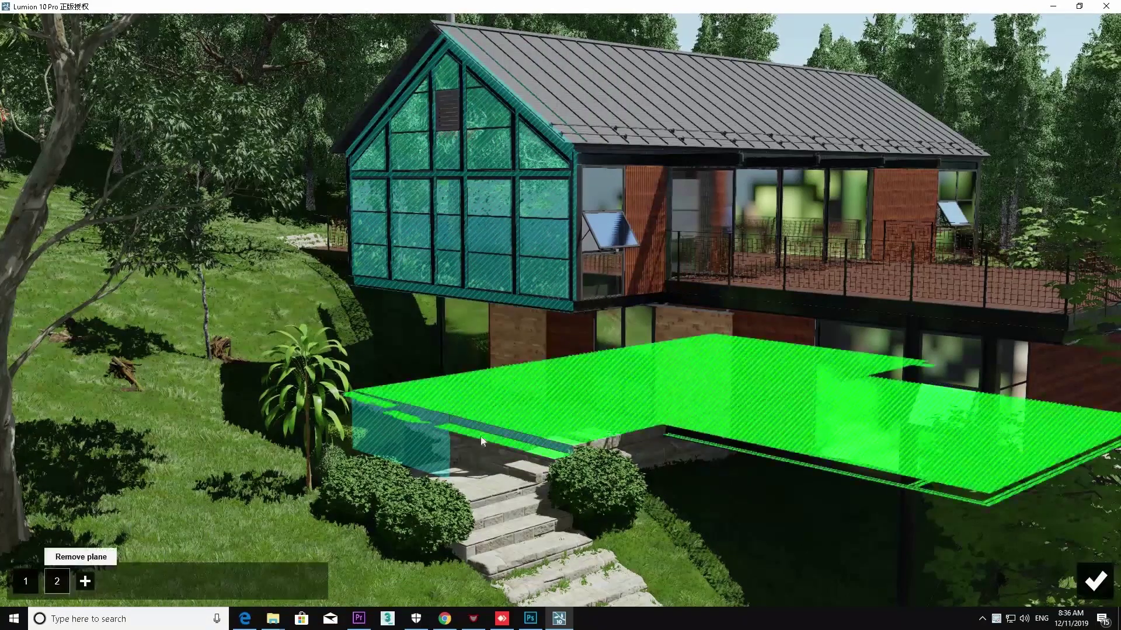
{"action": "left_click", "coordinate": [604, 374]}
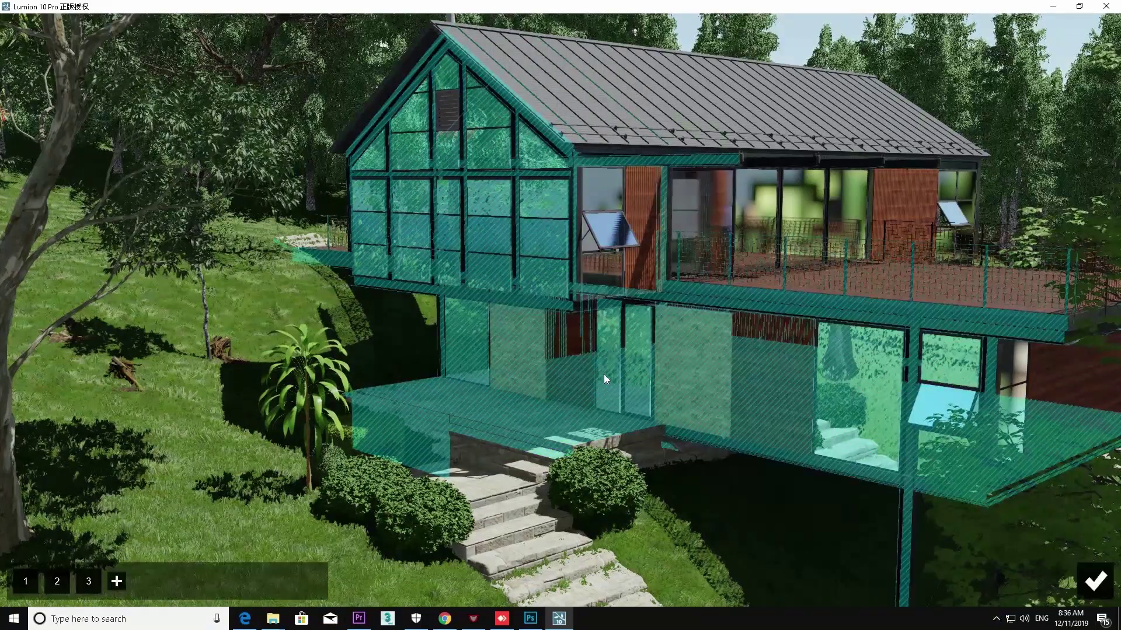
Add reflection planes on the upper deck, the upper side glazing and the tilted windows on both floors, and accept them.
{"action": "left_click", "coordinate": [116, 581]}
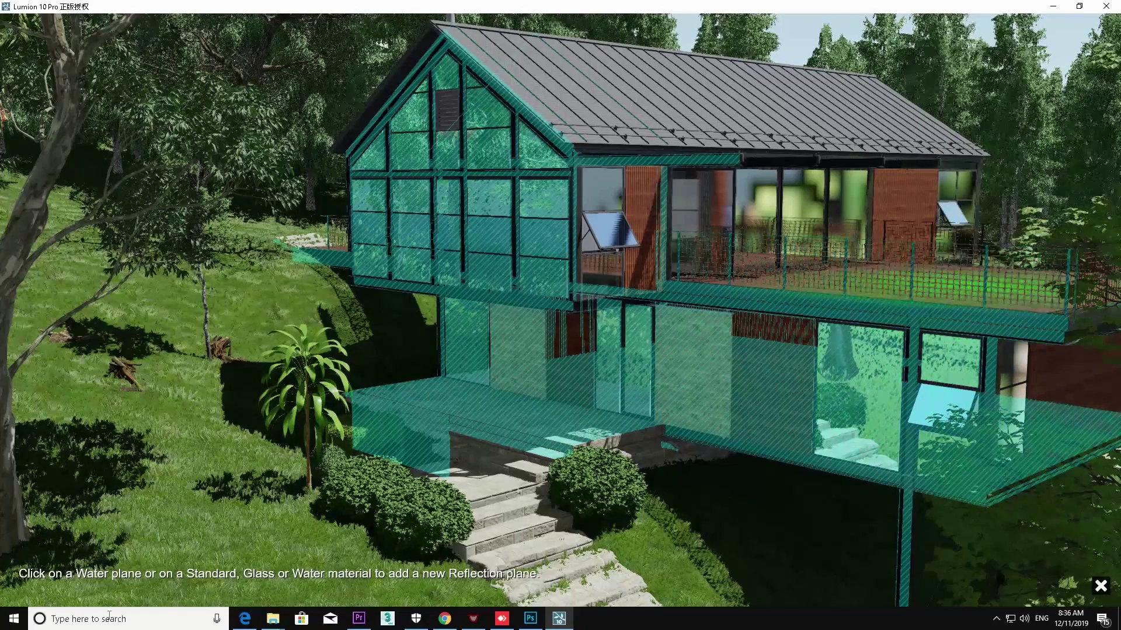
{"action": "left_click", "coordinate": [148, 581]}
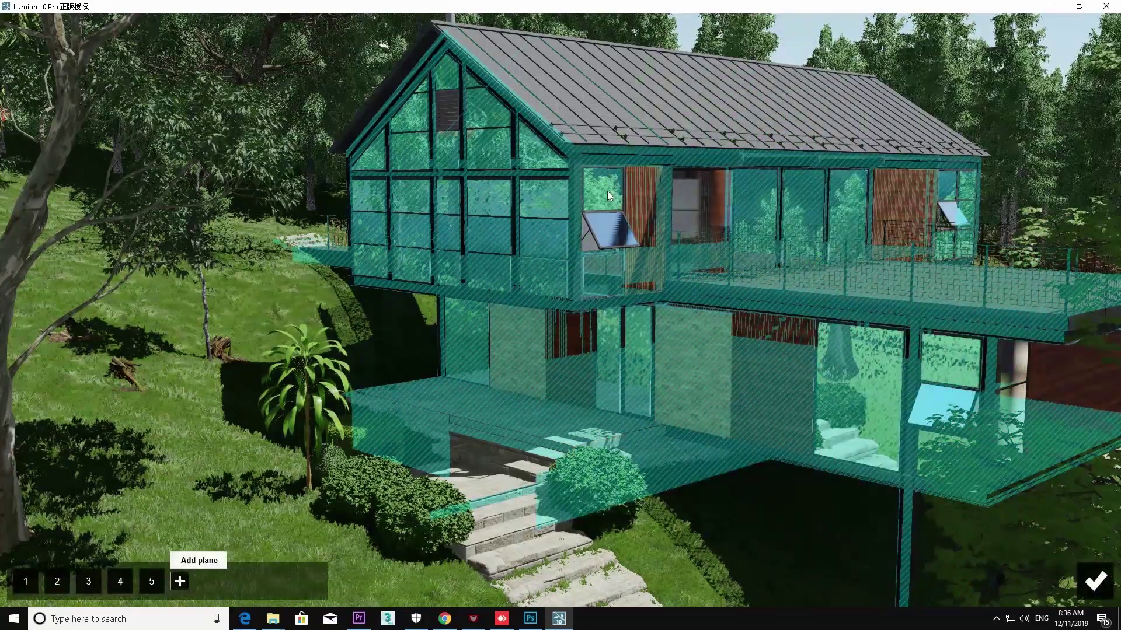
{"action": "left_click", "coordinate": [180, 581]}
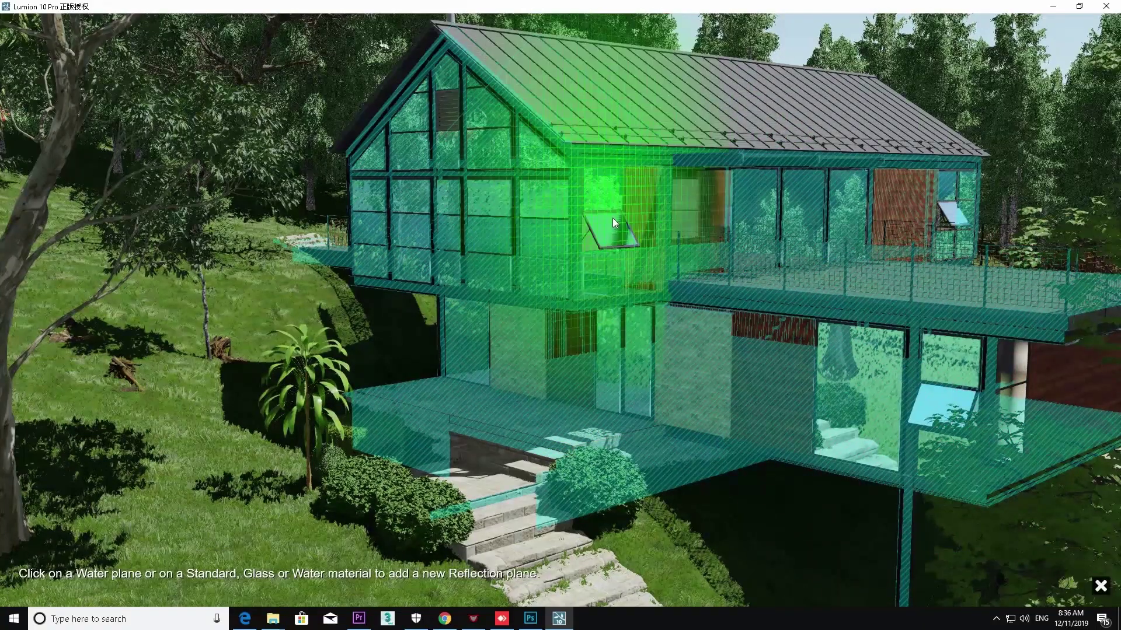
{"action": "left_click", "coordinate": [642, 251]}
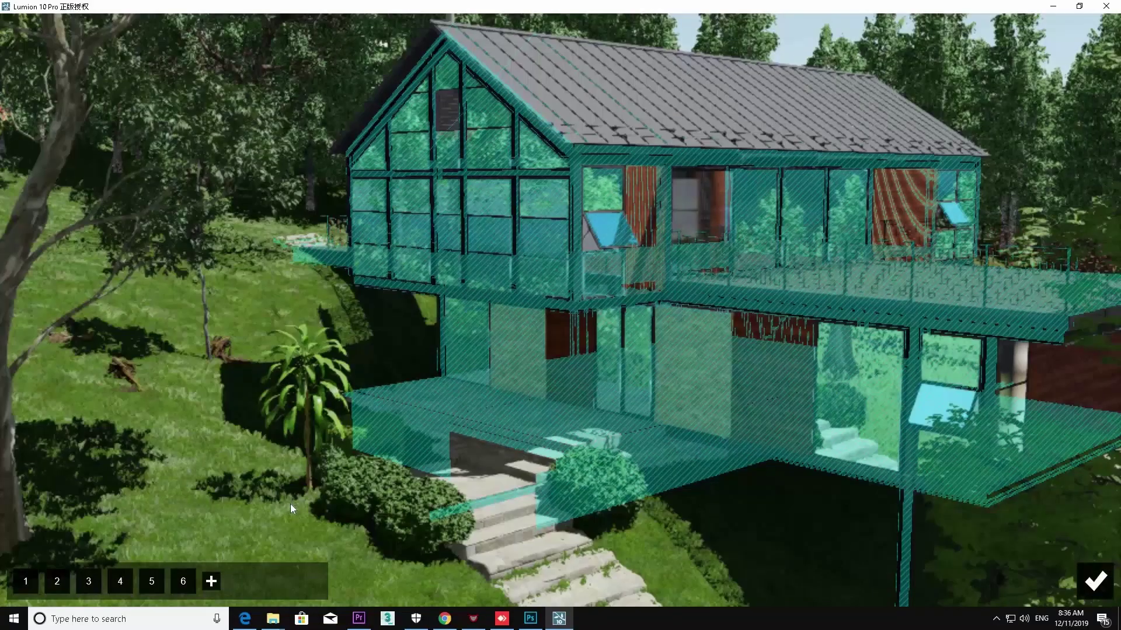
{"action": "left_click", "coordinate": [212, 581]}
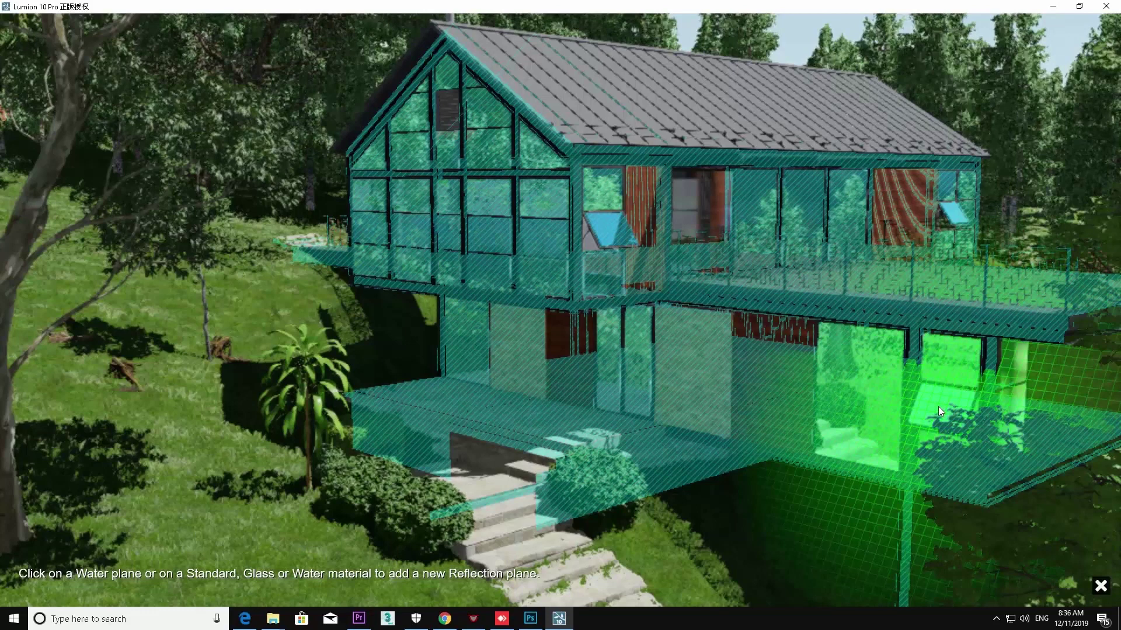
{"action": "left_click", "coordinate": [994, 426]}
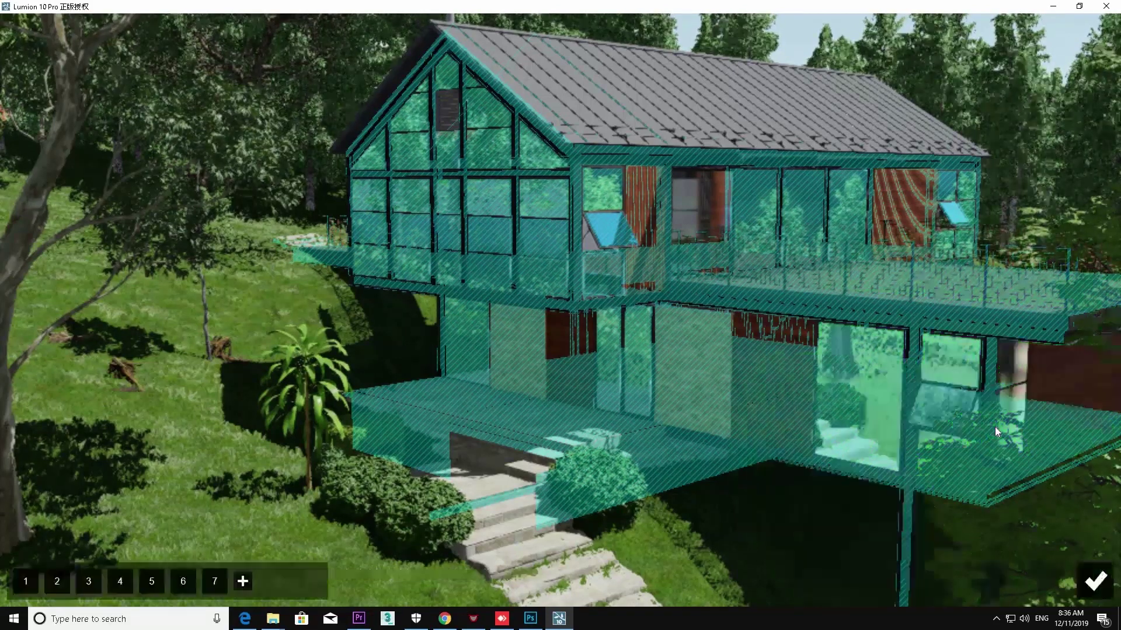
{"action": "left_click", "coordinate": [1095, 581]}
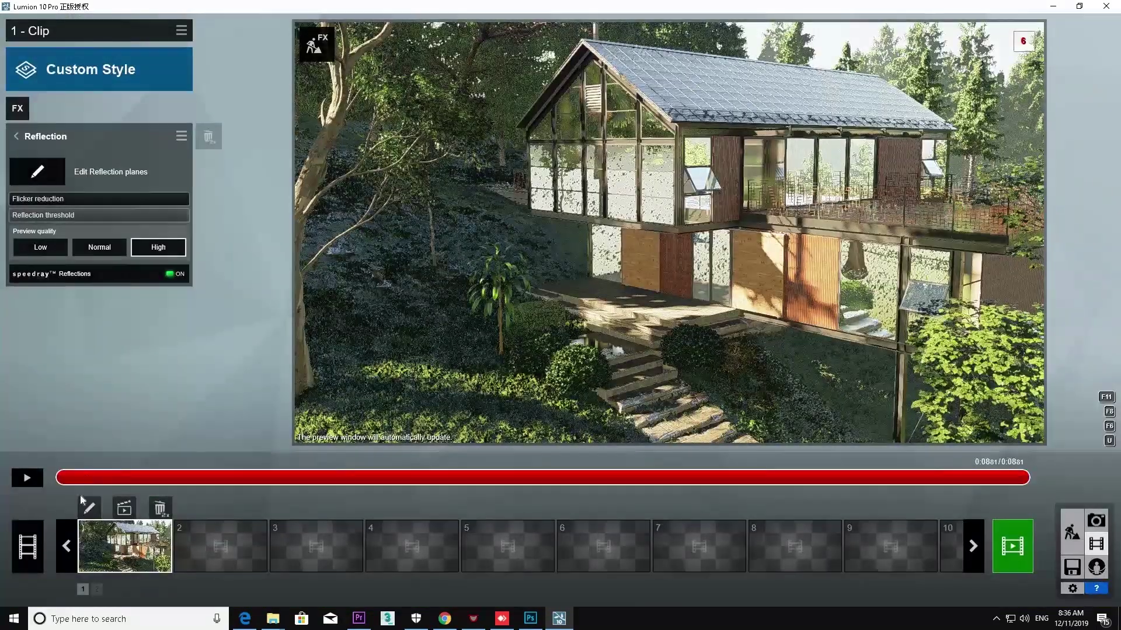
Render the current frame at Print size 3840x2160 with depth, specular and lighting maps, choosing TGA as the file type.
{"action": "left_click", "coordinate": [124, 508]}
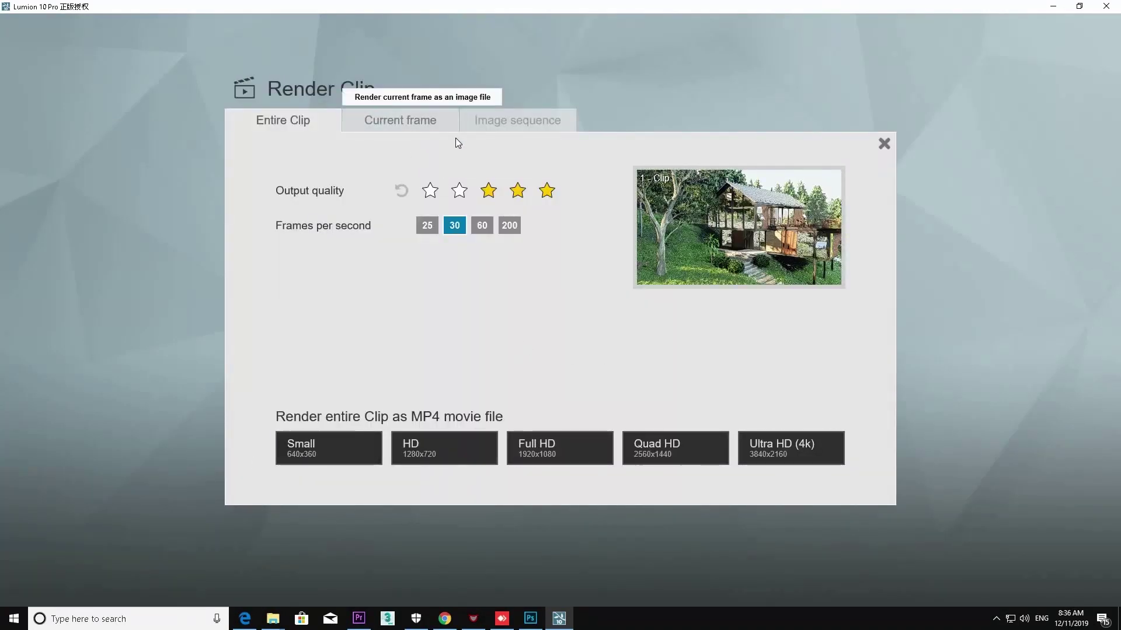
{"action": "left_click", "coordinate": [388, 122]}
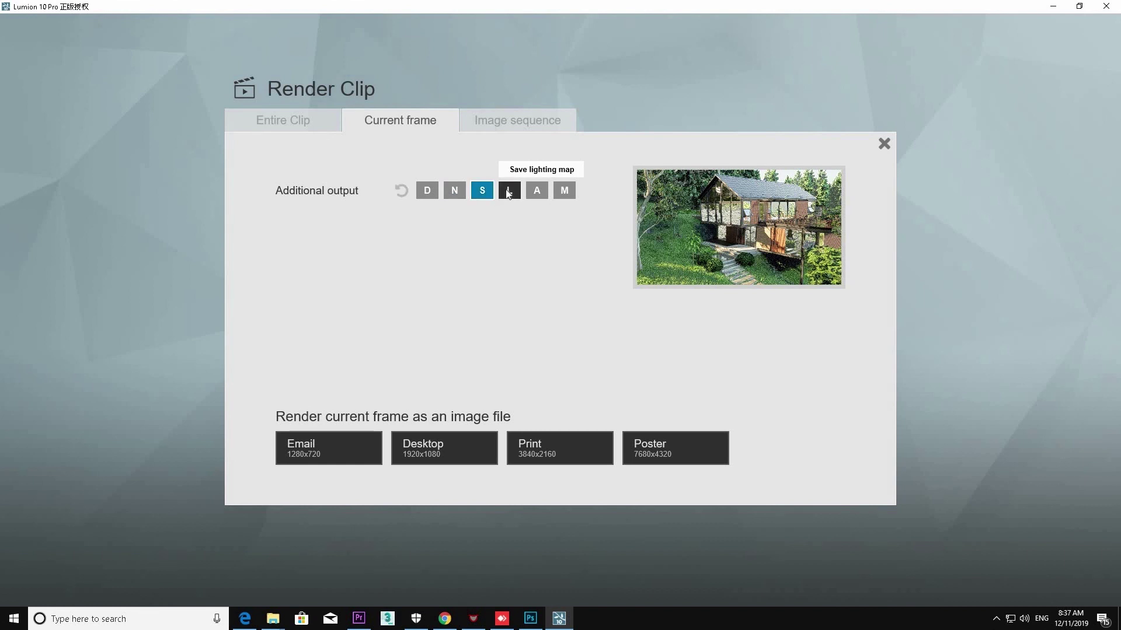
{"action": "left_click", "coordinate": [427, 190]}
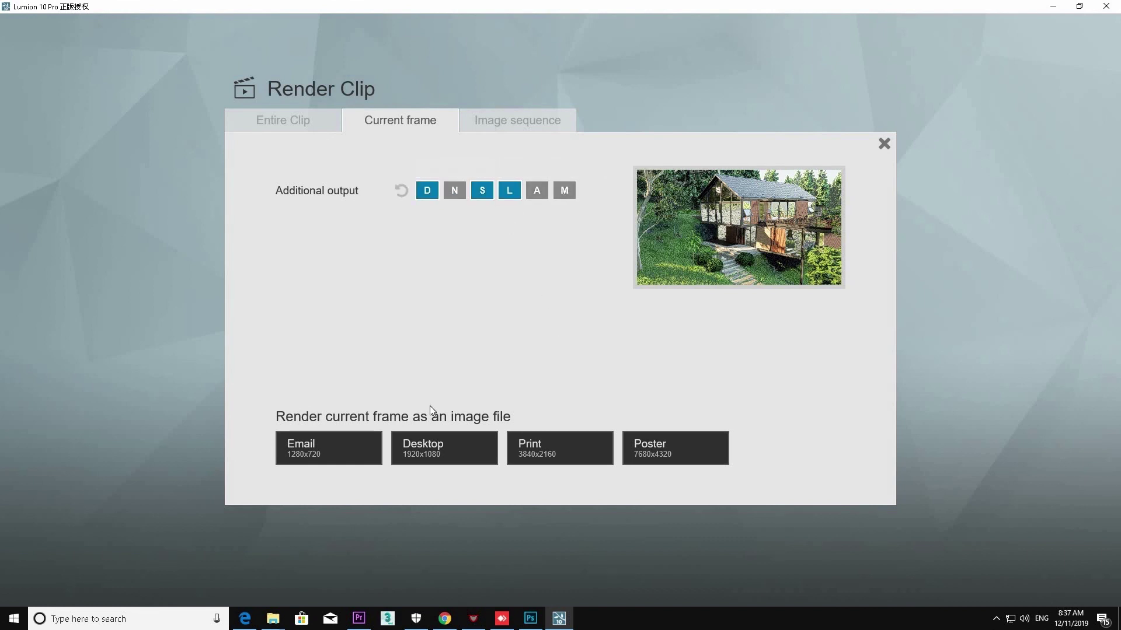
{"action": "left_click", "coordinate": [535, 449]}
{"action": "left_click", "coordinate": [135, 516]}
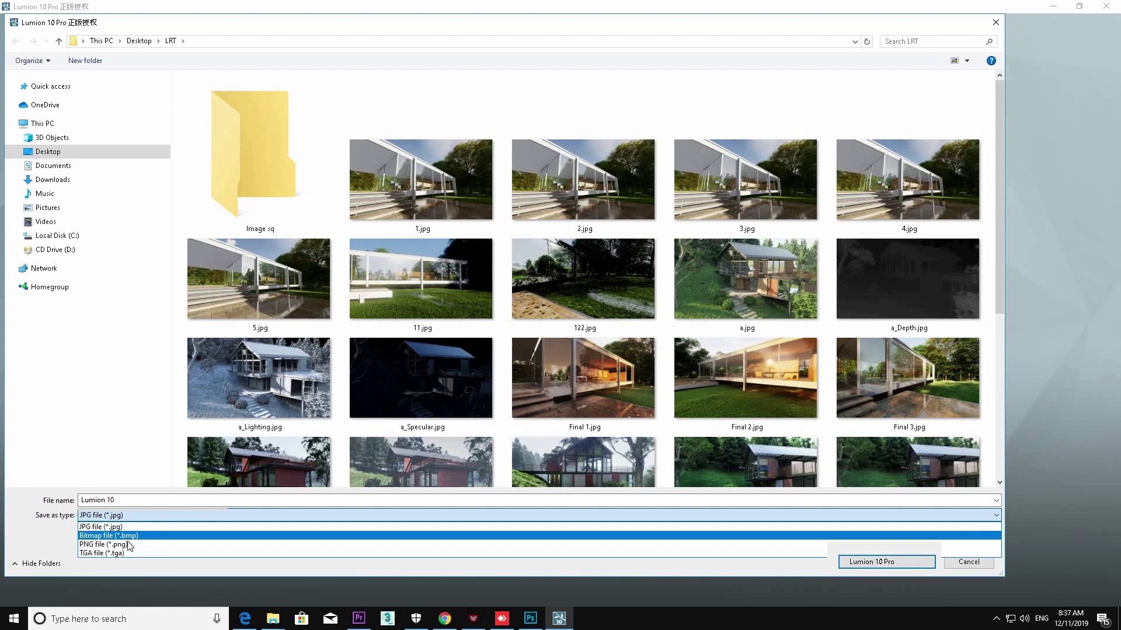
{"action": "left_click", "coordinate": [135, 554]}
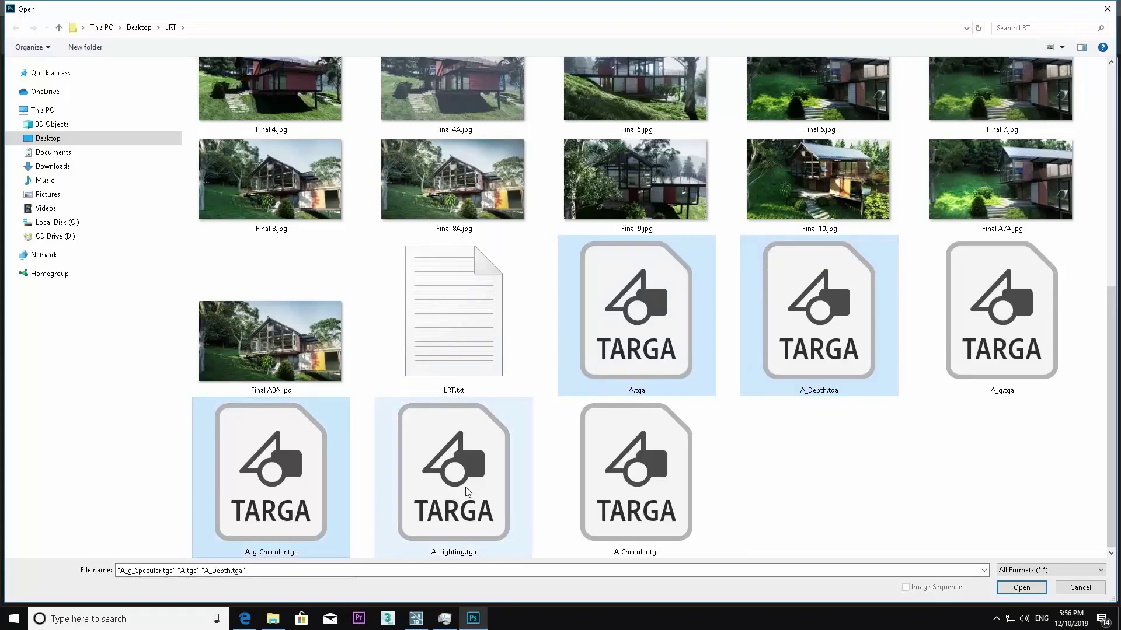
In Photoshop, open A.tga, A_Depth.tga, A_g_Specular.tga, A_Lighting.tga and A_Specular.tga from the LRT folder.
{"action": "left_click", "coordinate": [454, 473], "text": "ctrl"}
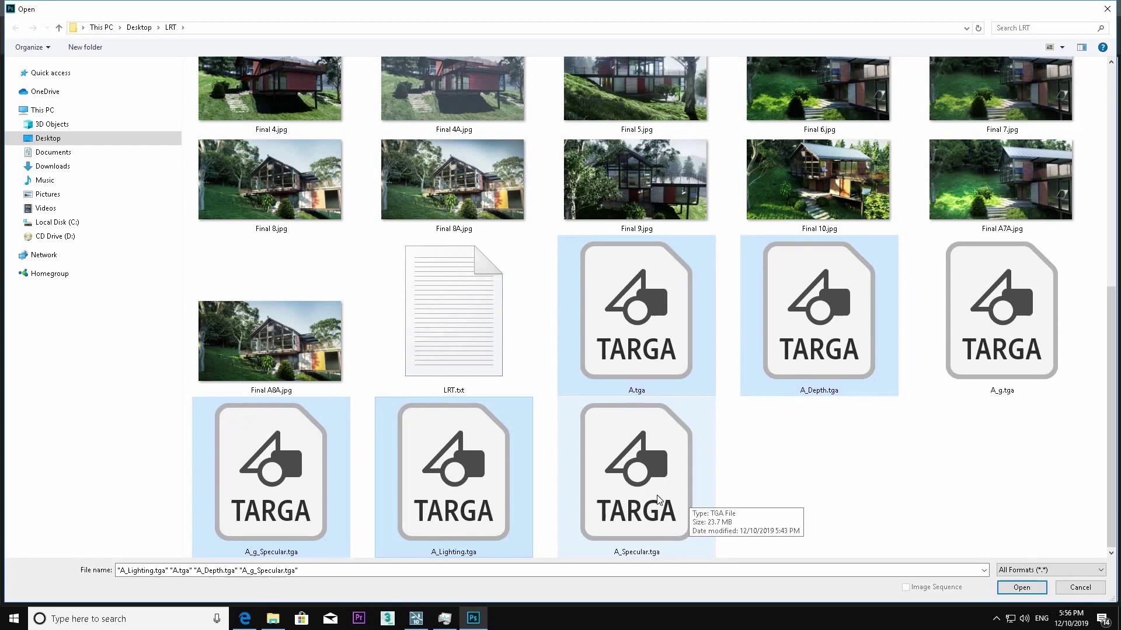
{"action": "left_click", "coordinate": [689, 497], "text": "ctrl"}
{"action": "left_click", "coordinate": [1000, 590]}
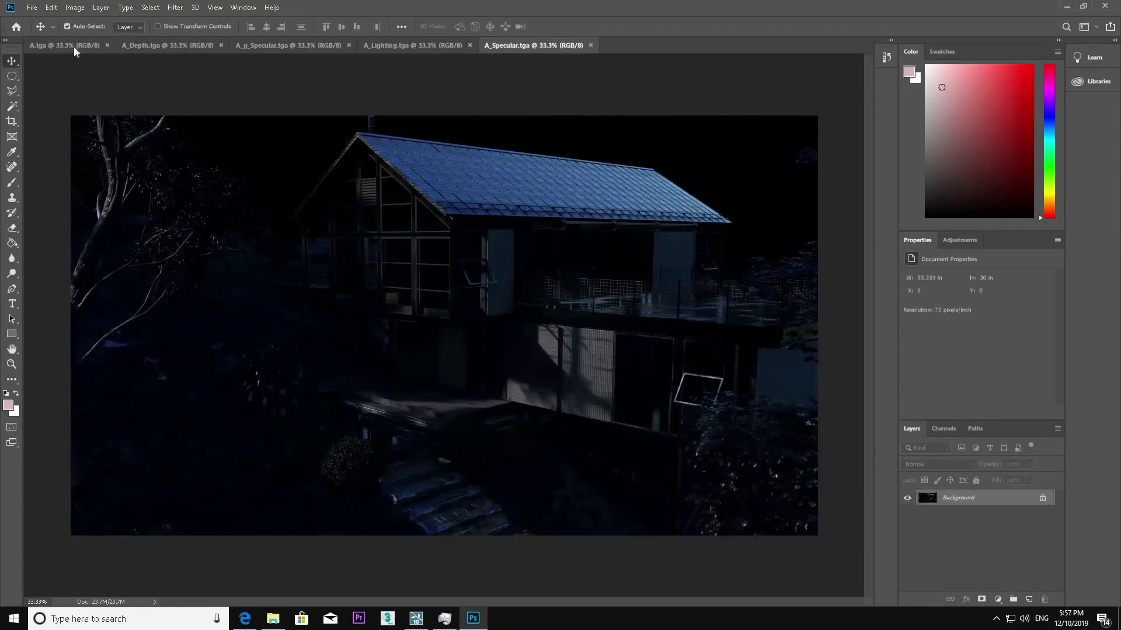
Compare the opened render and its map images, and close A_Specular.tga.
{"action": "left_click", "coordinate": [73, 46]}
{"action": "left_click", "coordinate": [157, 46]}
{"action": "left_click", "coordinate": [300, 45]}
{"action": "left_click", "coordinate": [384, 45]}
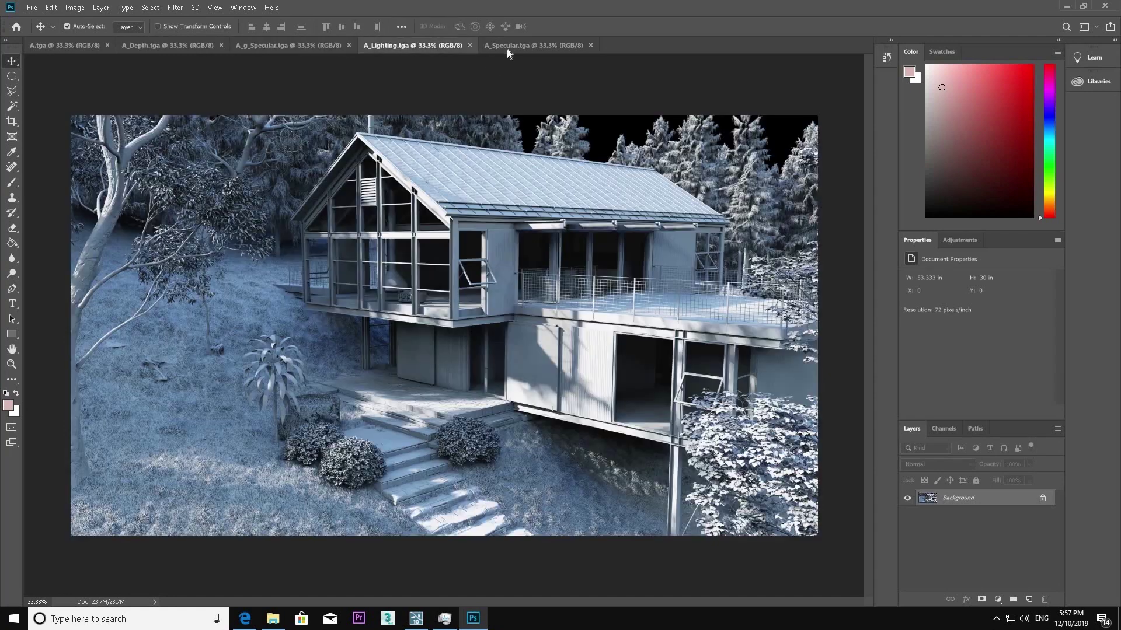
{"action": "left_click", "coordinate": [508, 47]}
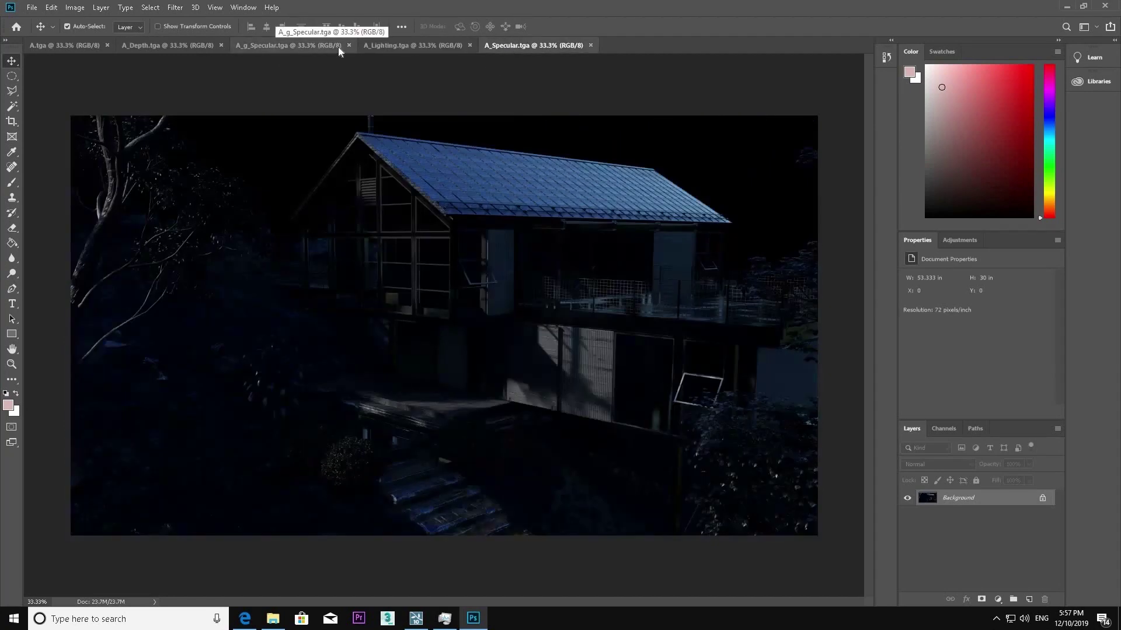
{"action": "left_click", "coordinate": [338, 46]}
{"action": "left_click", "coordinate": [537, 45]}
{"action": "left_click", "coordinate": [590, 45]}
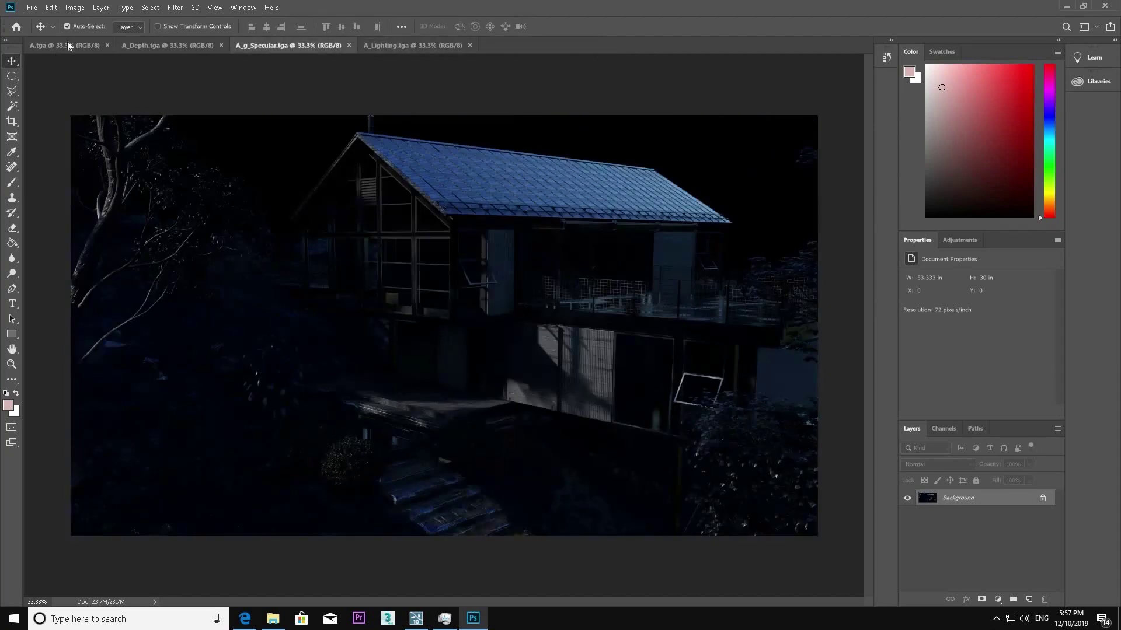
Copy the A_Lighting.tga image into A.tga as a layer aligned with the render and name it Light map 1.
{"action": "left_click_drag", "start_coordinate": [68, 45], "coordinate": [222, 99]}
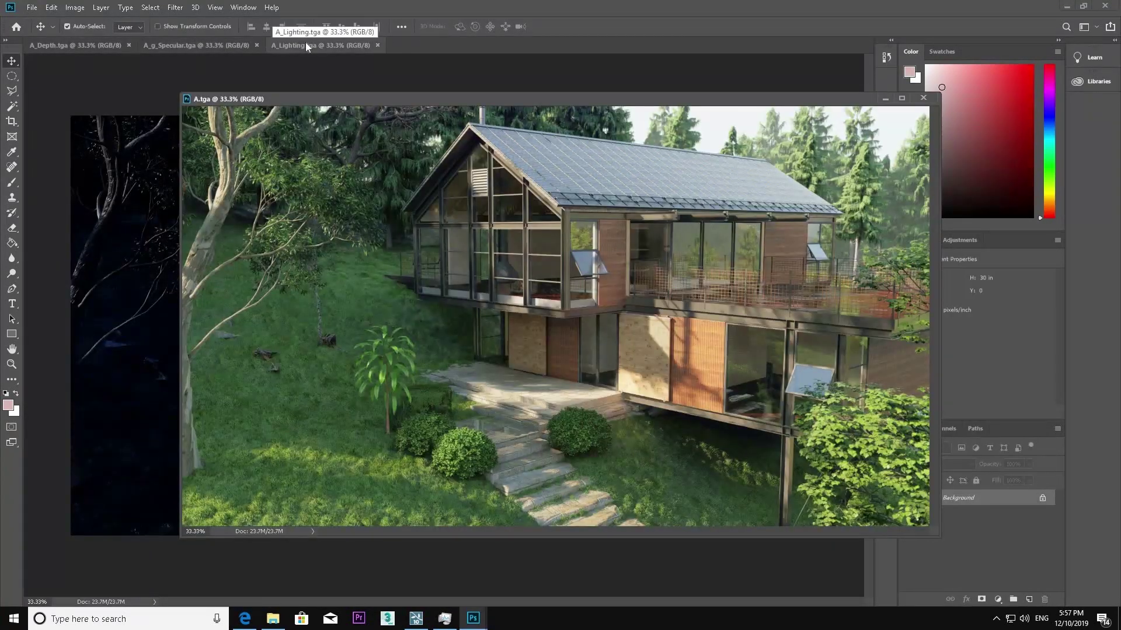
{"action": "left_click_drag", "start_coordinate": [306, 45], "coordinate": [495, 195]}
{"action": "left_click_drag", "start_coordinate": [556, 218], "coordinate": [253, 177]}
{"action": "left_click_drag", "start_coordinate": [969, 132], "coordinate": [188, 188]}
{"action": "left_click", "coordinate": [496, 185]}
{"action": "left_click_drag", "start_coordinate": [623, 102], "coordinate": [524, 117]}
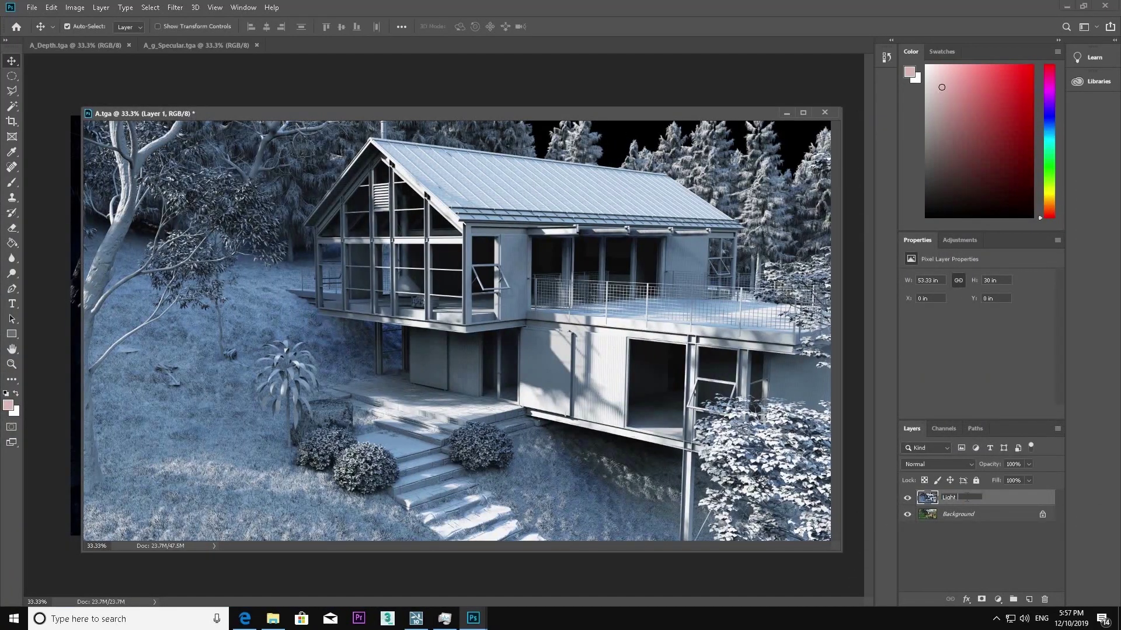
{"action": "key", "text": "Return"}
Duplicate the Light map 1 layer within A.tga and name the copy Light map.
{"action": "right_click", "coordinate": [972, 496]}
{"action": "right_click", "coordinate": [946, 507]}
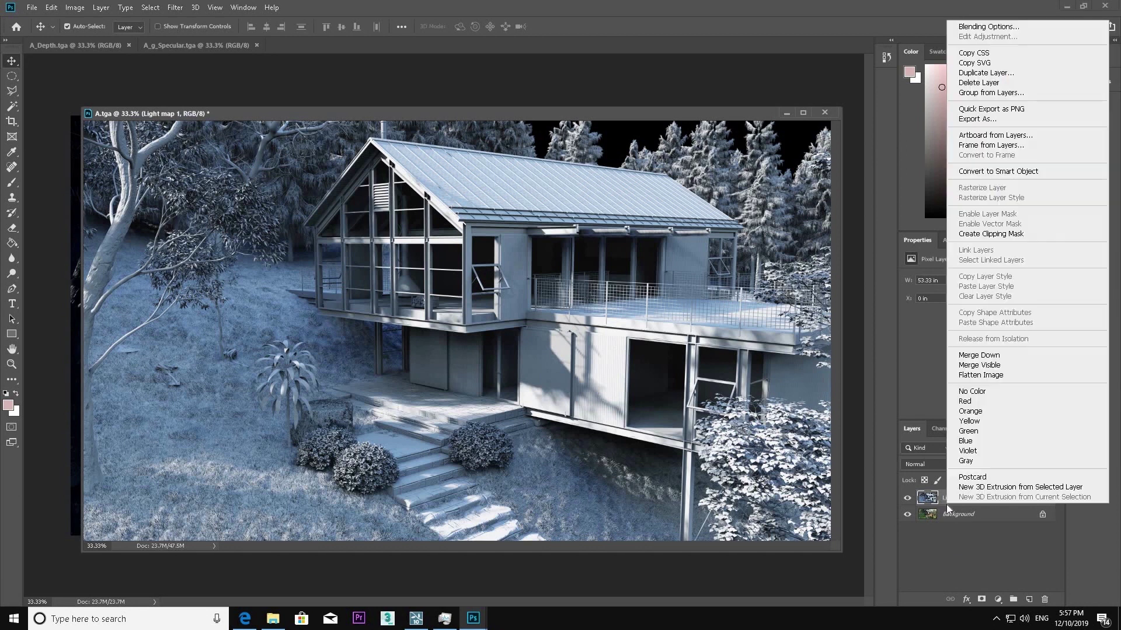
{"action": "left_click", "coordinate": [986, 72]}
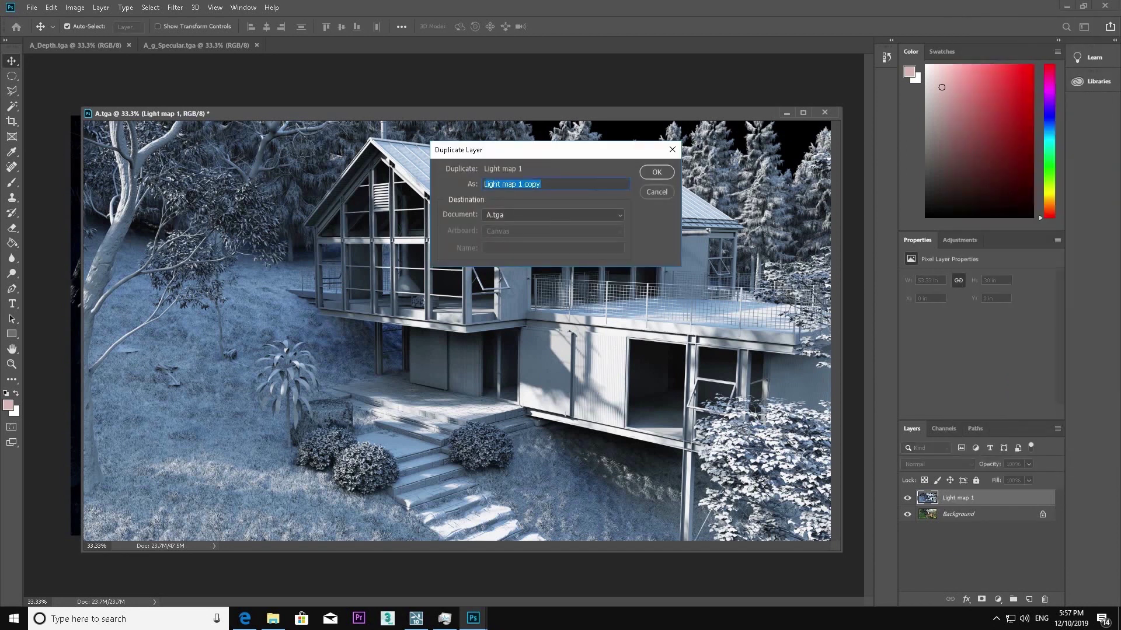
{"action": "key", "text": "Return"}
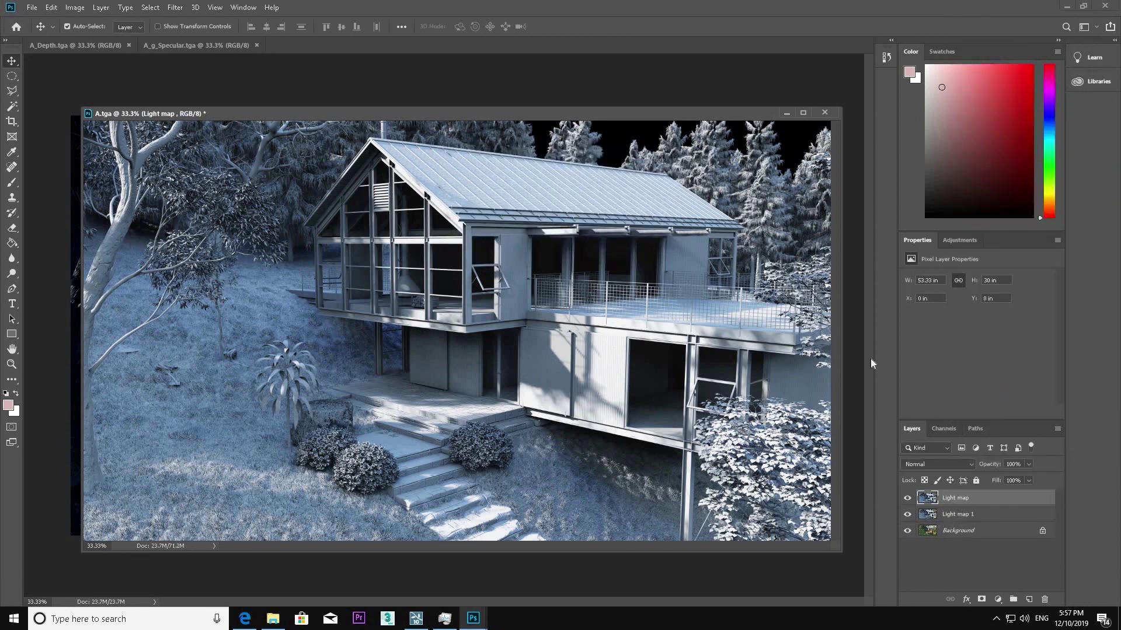
Hide the Light map layer and try the Multiply and Soft Light blend modes on Light map 1.
{"action": "left_click", "coordinate": [907, 499]}
{"action": "left_click", "coordinate": [957, 514]}
{"action": "left_click", "coordinate": [928, 464]}
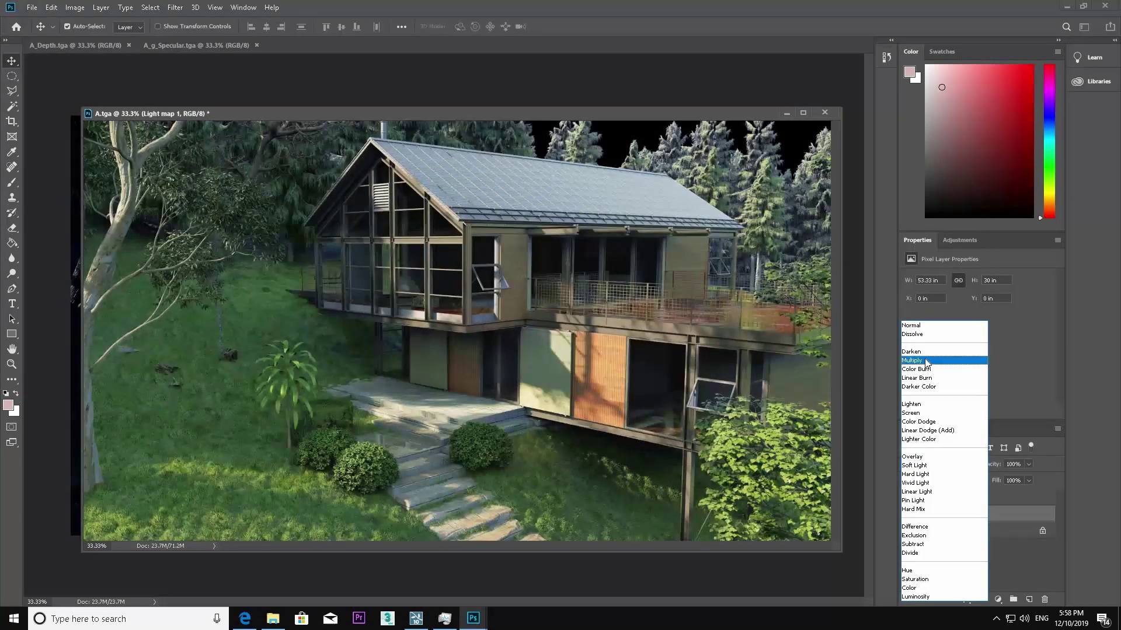
{"action": "left_click", "coordinate": [912, 360]}
{"action": "left_click", "coordinate": [906, 498]}
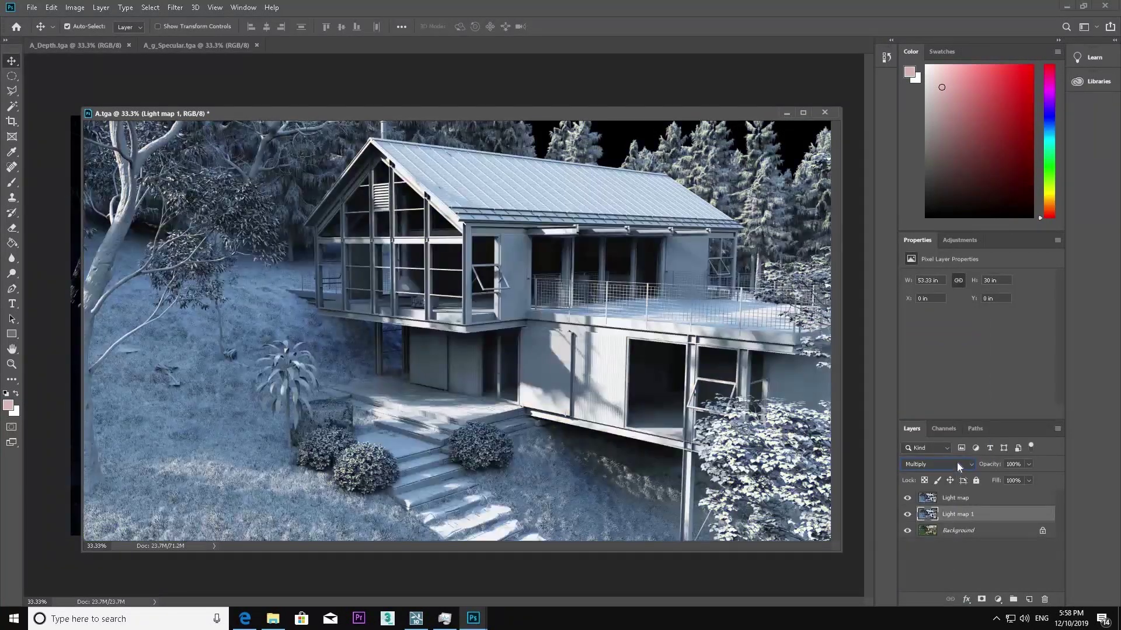
{"action": "left_click", "coordinate": [957, 464]}
{"action": "left_click", "coordinate": [939, 461]}
{"action": "left_click", "coordinate": [906, 514]}
{"action": "left_click", "coordinate": [907, 514]}
Try the Soft Light blend mode on the Light map layer and compare the image with that layer hidden and shown.
{"action": "left_click", "coordinate": [958, 497]}
{"action": "left_click", "coordinate": [942, 464]}
{"action": "left_click", "coordinate": [954, 467]}
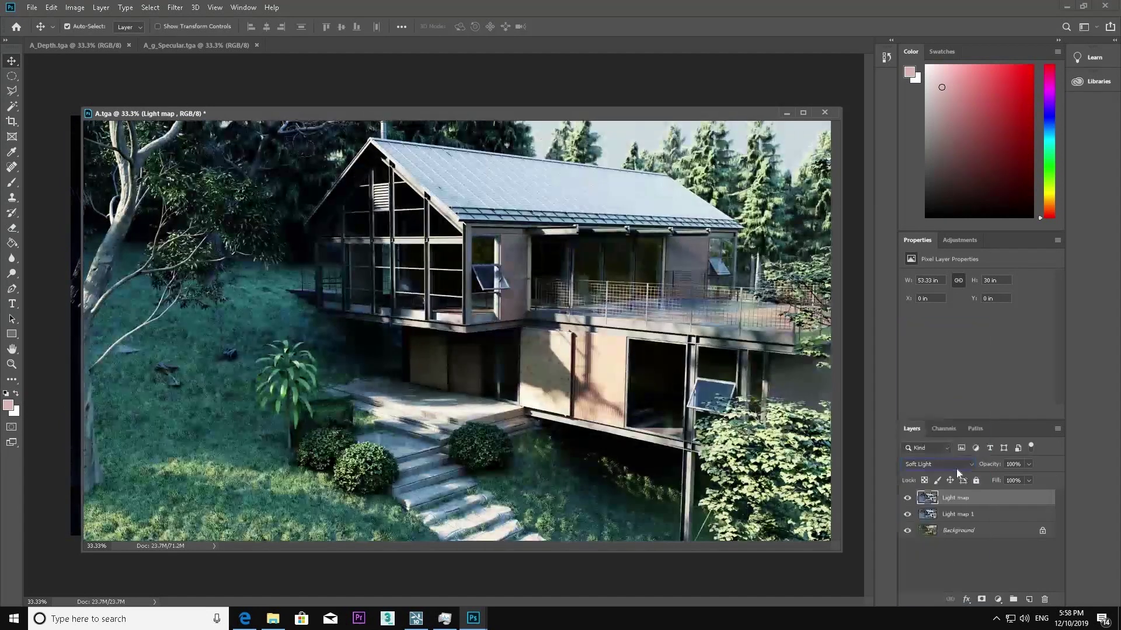
{"action": "left_click", "coordinate": [908, 499]}
{"action": "left_click", "coordinate": [908, 499]}
{"action": "left_click", "coordinate": [909, 499]}
{"action": "left_click", "coordinate": [908, 500]}
Copy the A_g_Specular.tga image into A.tga as a layer aligned with the render, and close A_g_Specular.tga.
{"action": "left_click", "coordinate": [66, 45]}
{"action": "left_click_drag", "start_coordinate": [193, 45], "coordinate": [236, 99]}
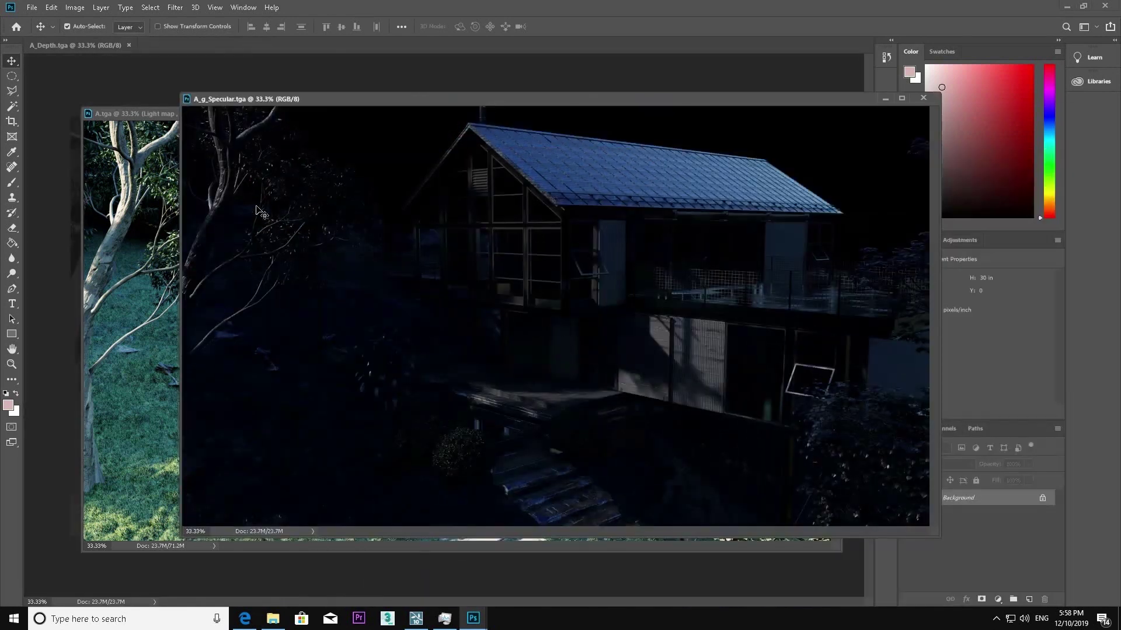
{"action": "left_click_drag", "start_coordinate": [256, 208], "coordinate": [249, 236]}
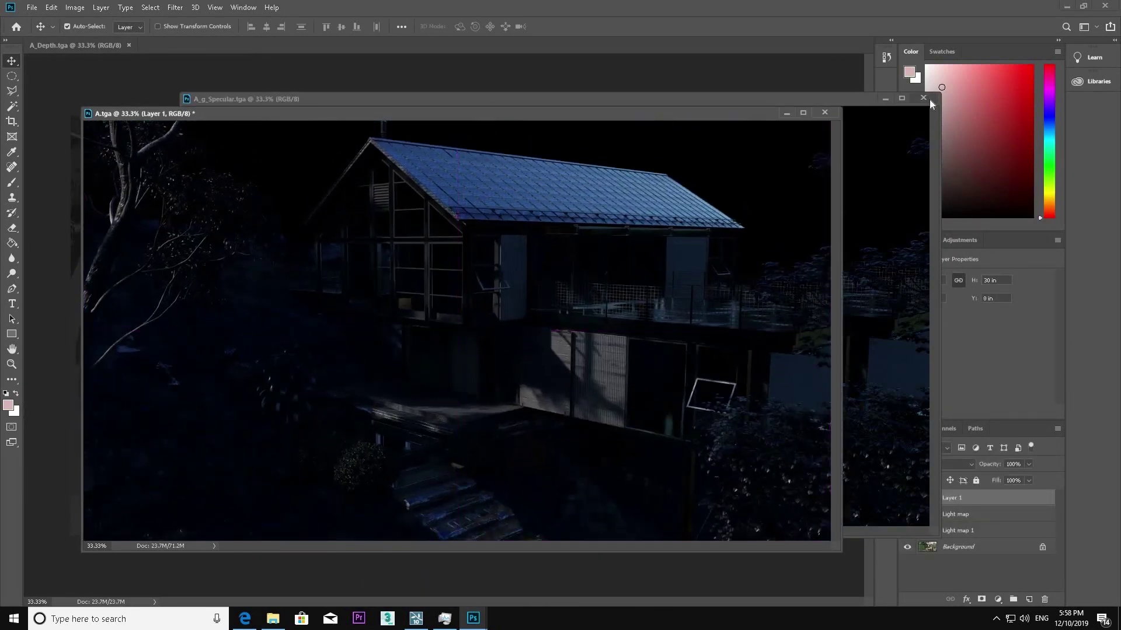
{"action": "left_click", "coordinate": [923, 98]}
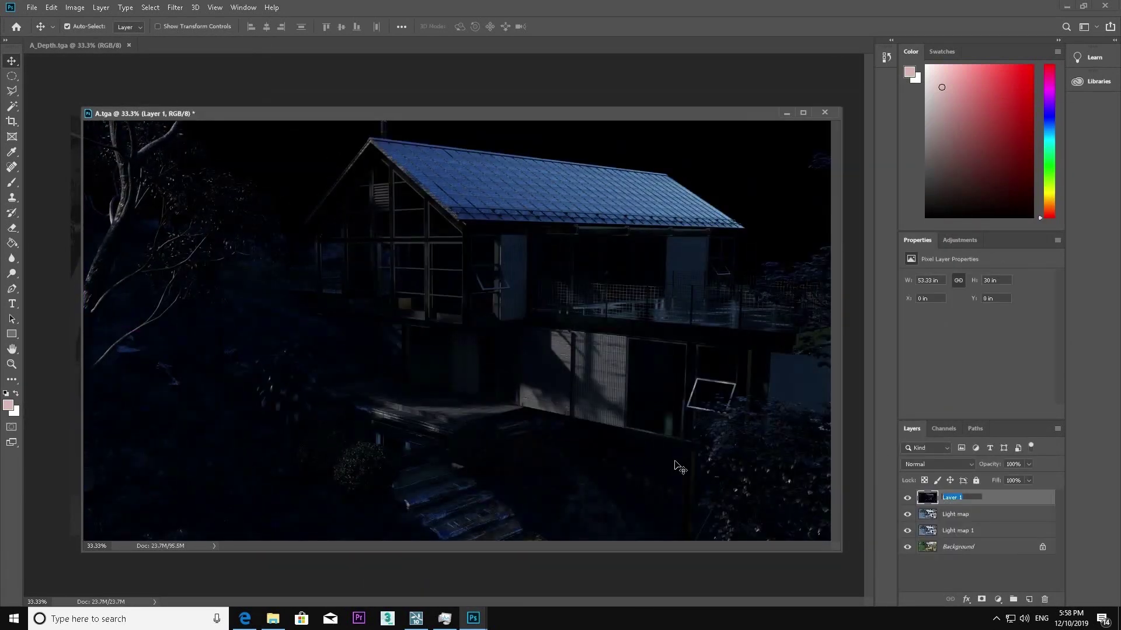
Rename the new specular layer SP and duplicate it as SP copy within A.tga.
{"action": "right_click", "coordinate": [965, 499]}
{"action": "left_click", "coordinate": [992, 62]}
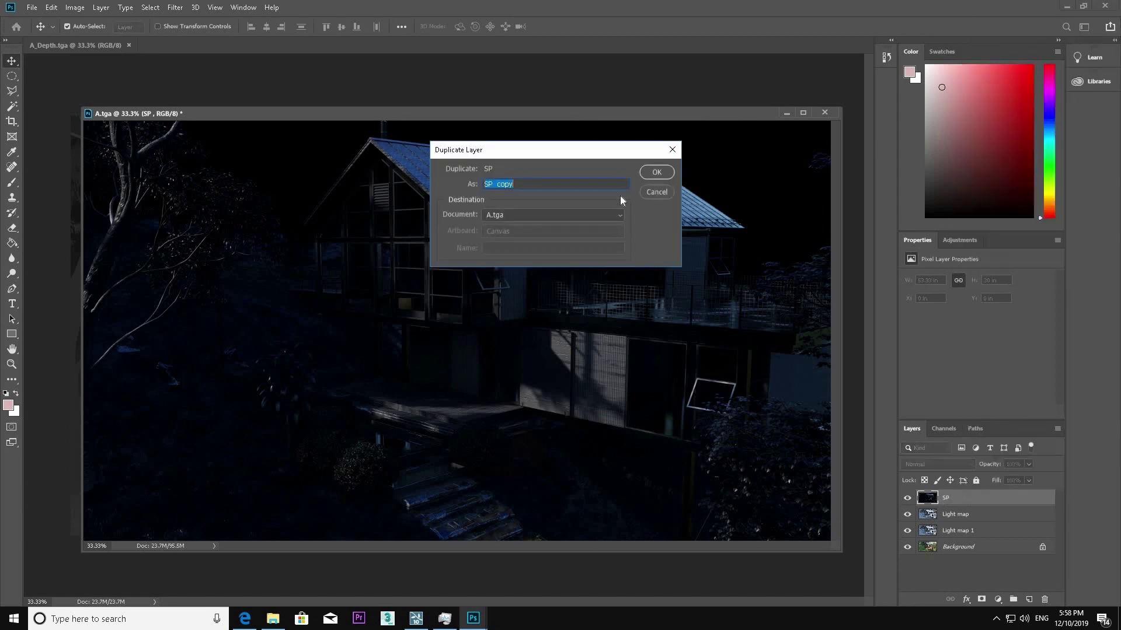
{"action": "left_click", "coordinate": [665, 173]}
Hide the SP copy, SP and Light map layers, and set Light map 1 to Multiply at 40% opacity.
{"action": "left_click_drag", "start_coordinate": [908, 532], "coordinate": [906, 499]}
{"action": "left_click", "coordinate": [907, 547]}
{"action": "left_click", "coordinate": [955, 548]}
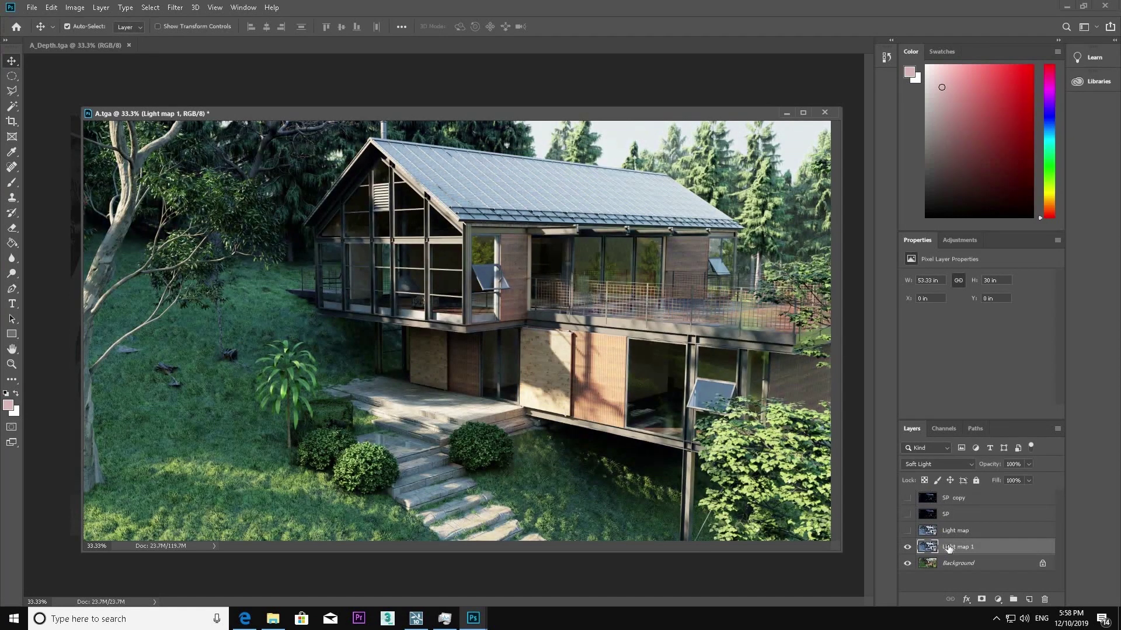
{"action": "left_click", "coordinate": [938, 464]}
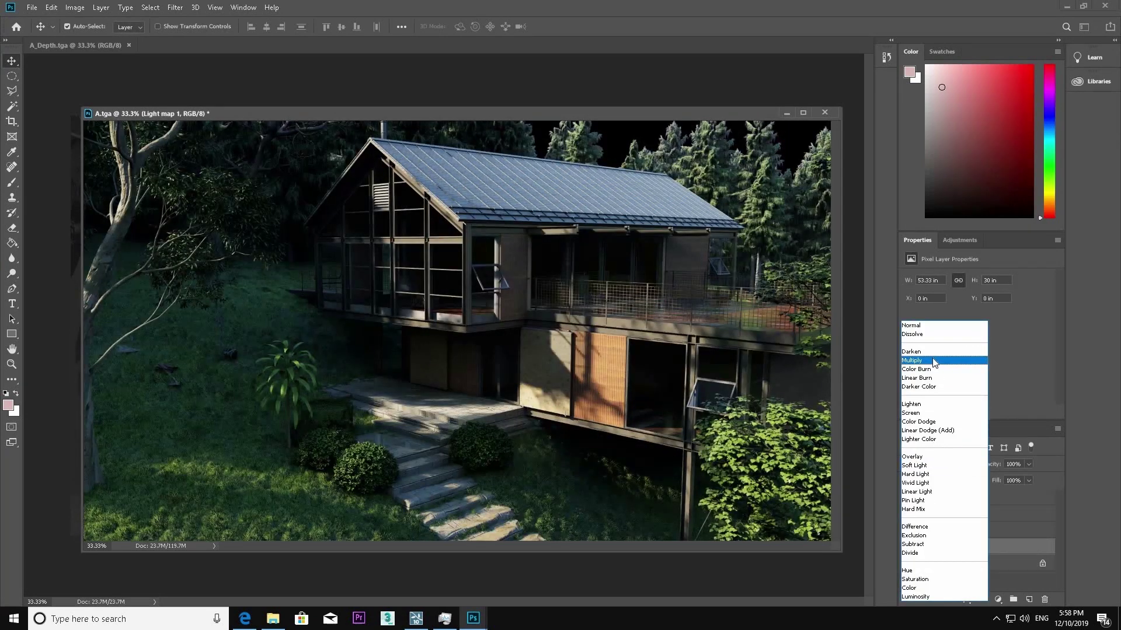
{"action": "left_click", "coordinate": [933, 361]}
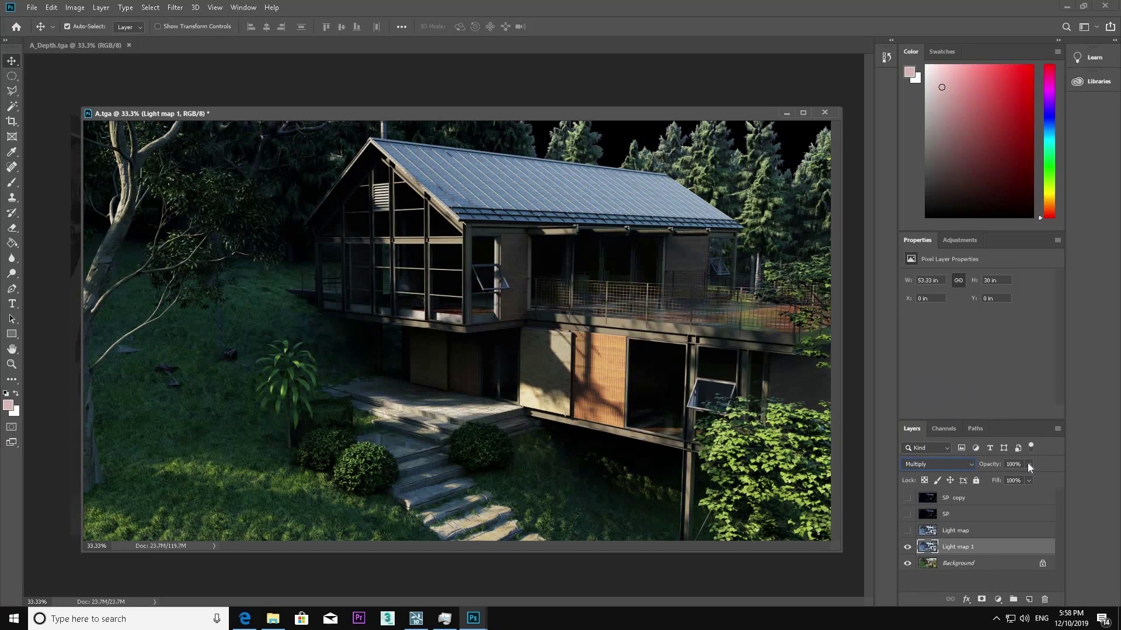
{"action": "mouse_move", "coordinate": [993, 475]}
{"action": "left_mouse_down"}
{"action": "mouse_move", "coordinate": [977, 474]}
{"action": "mouse_move", "coordinate": [997, 476]}
{"action": "left_mouse_up"}
Erase parts of the Light map 1 layer over the house and its surroundings with a soft 700 px eraser.
{"action": "left_click", "coordinate": [507, 266]}
{"action": "key", "text": "e"}
{"action": "mouse_move", "coordinate": [496, 166]}
{"action": "left_mouse_down"}
{"action": "mouse_move", "coordinate": [741, 166]}
{"action": "mouse_move", "coordinate": [145, 181]}
{"action": "mouse_move", "coordinate": [265, 312]}
{"action": "left_mouse_up"}
{"action": "mouse_move", "coordinate": [770, 415]}
{"action": "left_mouse_down"}
{"action": "mouse_move", "coordinate": [788, 326]}
{"action": "mouse_move", "coordinate": [572, 274]}
{"action": "mouse_move", "coordinate": [391, 426]}
{"action": "mouse_move", "coordinate": [347, 272]}
{"action": "mouse_move", "coordinate": [245, 397]}
{"action": "mouse_move", "coordinate": [120, 374]}
{"action": "left_mouse_up"}
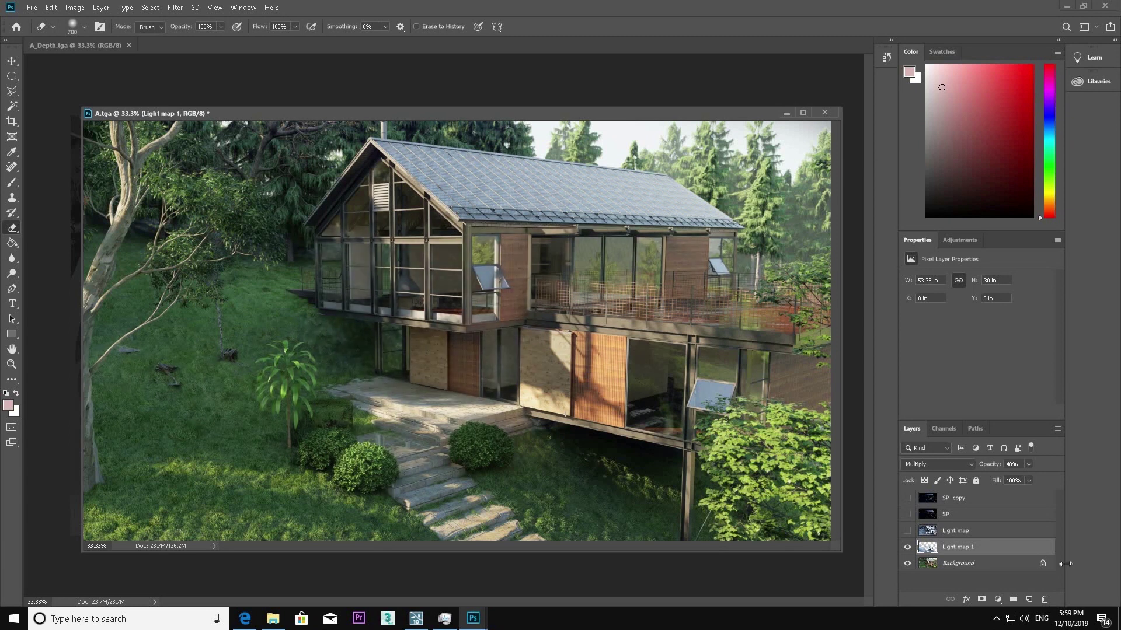
Show the Light map layer and set it to the Overlay blend mode at 43% opacity.
{"action": "left_click", "coordinate": [907, 531]}
{"action": "left_click", "coordinate": [958, 531]}
{"action": "left_click", "coordinate": [936, 464]}
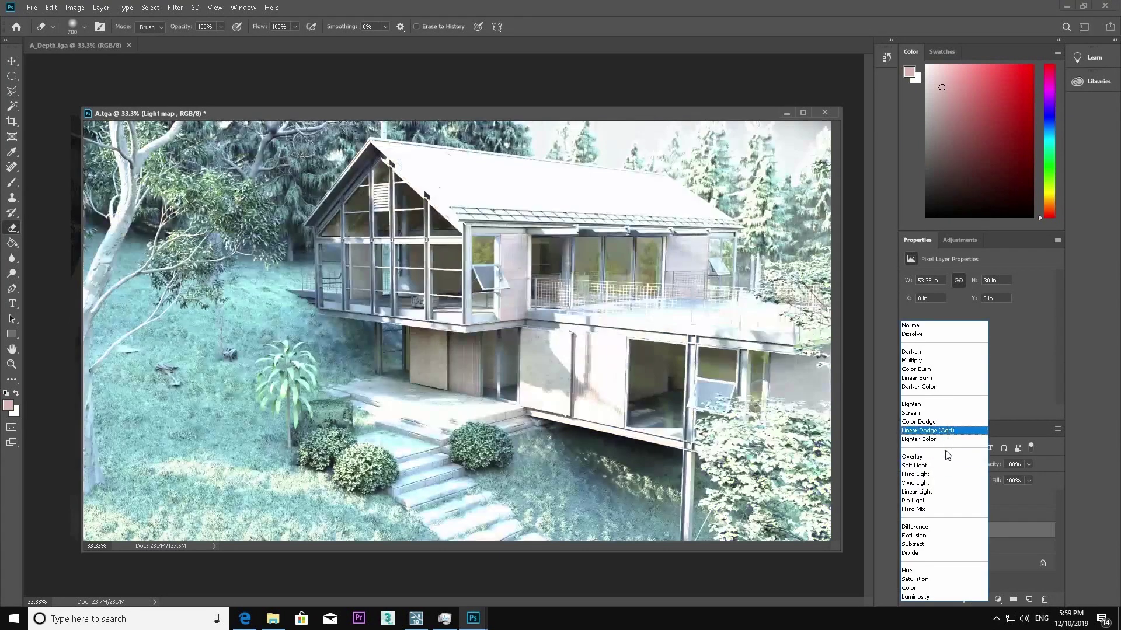
{"action": "left_click", "coordinate": [947, 456]}
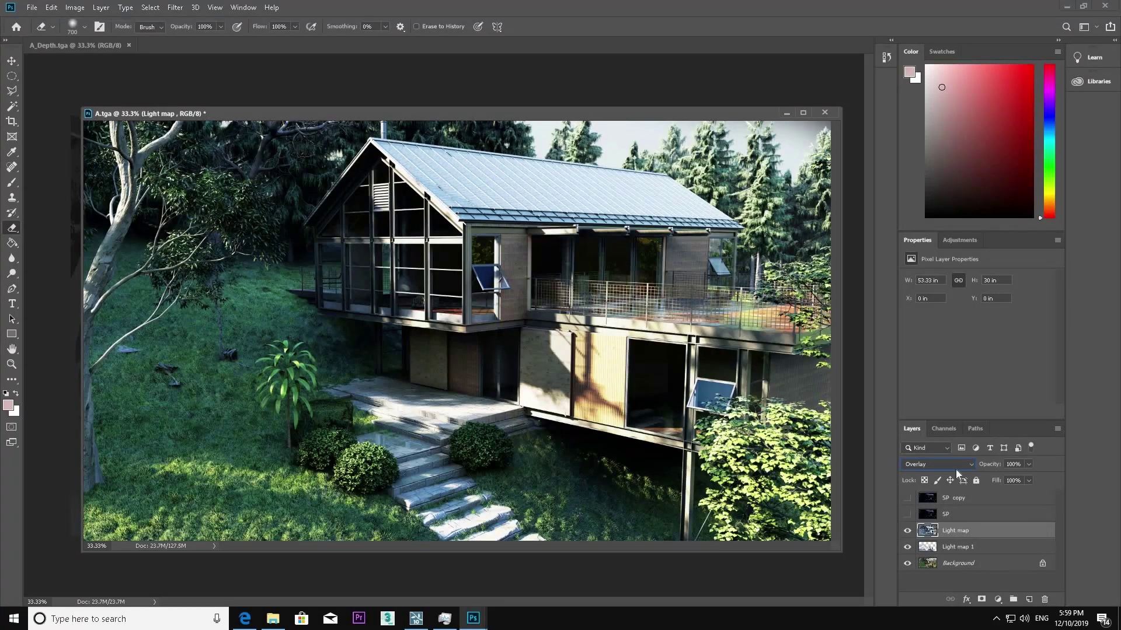
{"action": "left_click", "coordinate": [1028, 464]}
{"action": "left_click_drag", "start_coordinate": [1027, 473], "coordinate": [996, 471]}
Show the SP layer and set its blend mode to Linear Dodge (Add).
{"action": "left_click", "coordinate": [907, 514]}
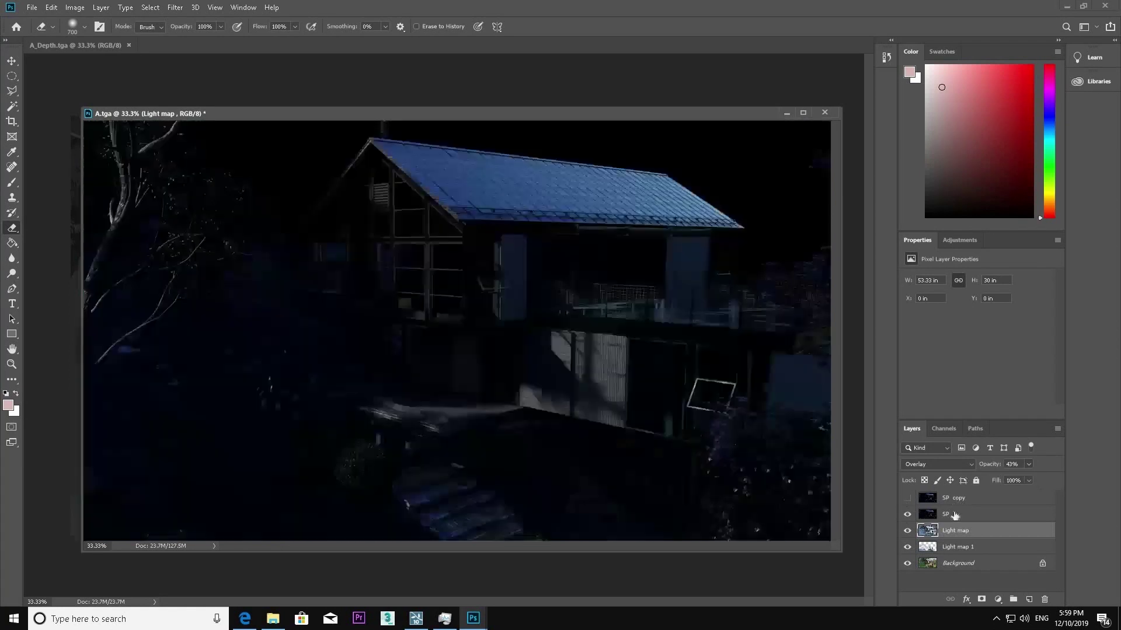
{"action": "left_click", "coordinate": [957, 514]}
{"action": "left_click", "coordinate": [936, 464]}
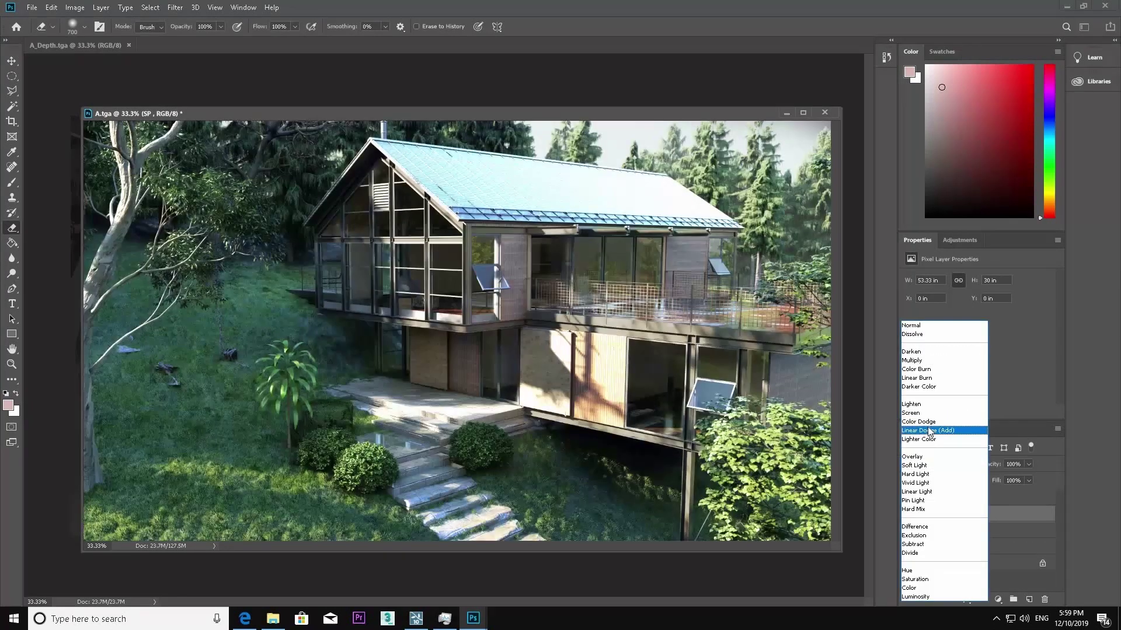
{"action": "left_click", "coordinate": [929, 431]}
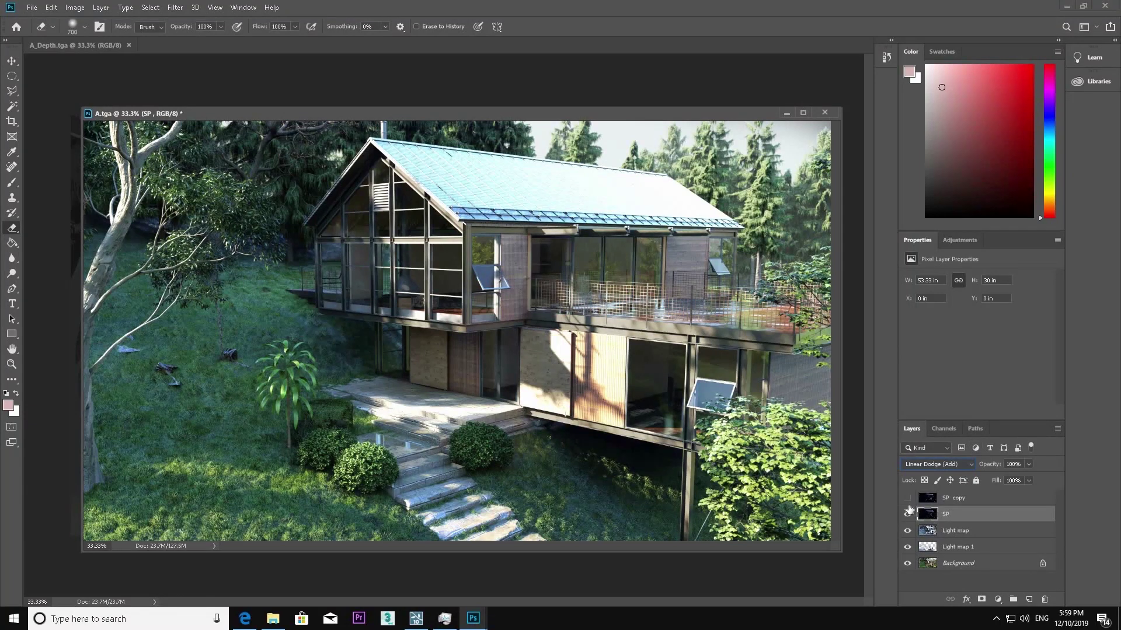
Lower the SP layer's opacity to about 38%, undoing a trial eraser stroke across the roof.
{"action": "left_click_drag", "start_coordinate": [989, 478], "coordinate": [1017, 477]}
{"action": "left_click_drag", "start_coordinate": [645, 195], "coordinate": [417, 166]}
{"action": "key", "text": "ctrl+z"}
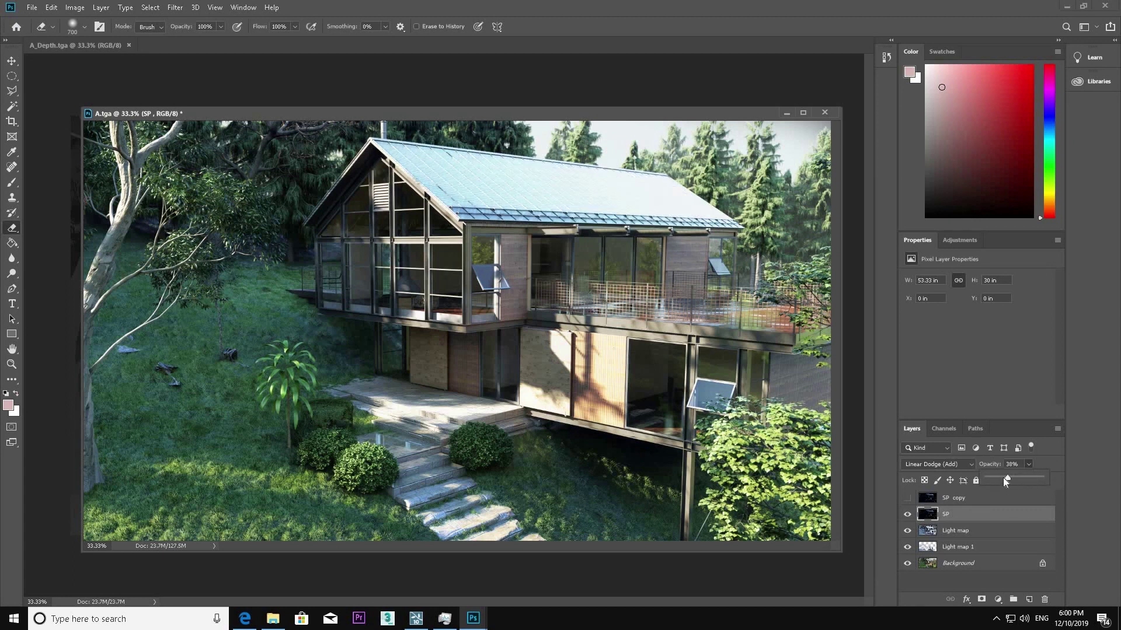
{"action": "mouse_move", "coordinate": [1003, 477]}
{"action": "left_mouse_down"}
{"action": "mouse_move", "coordinate": [994, 478]}
{"action": "mouse_move", "coordinate": [1009, 478]}
{"action": "left_mouse_up"}
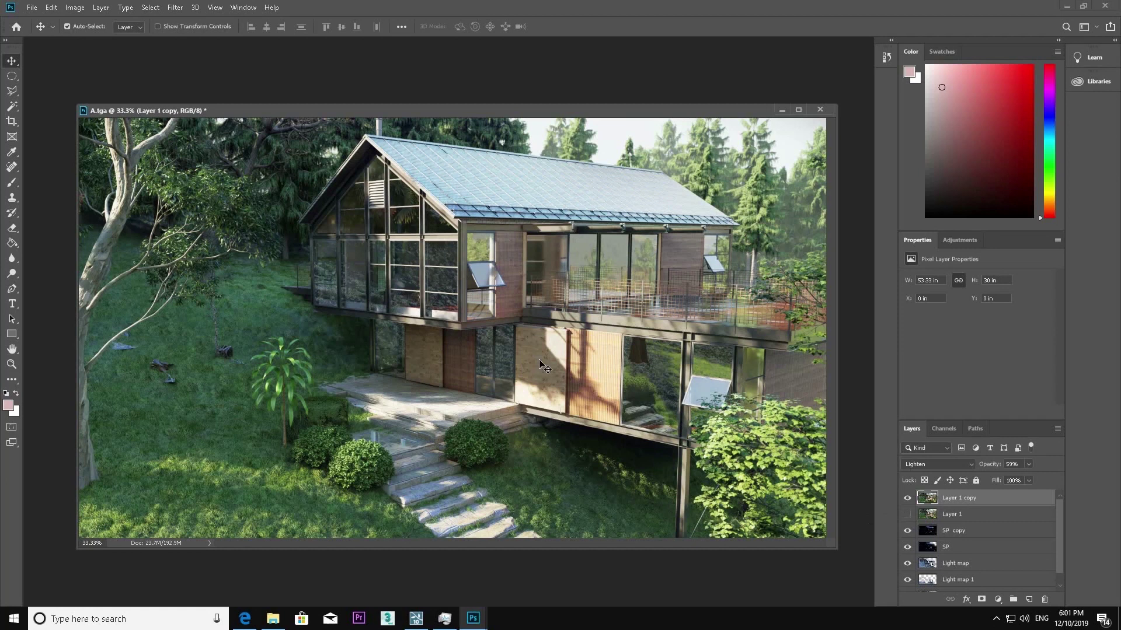
Show Layer 1, hide Layer 1 copy and make Layer 1 the active layer.
{"action": "left_click", "coordinate": [907, 514]}
{"action": "left_click", "coordinate": [907, 497]}
{"action": "left_click", "coordinate": [951, 514]}
Try erasing Layer 1 over the upper and lower windows of the house.
{"action": "key", "text": "e"}
{"action": "left_click_drag", "start_coordinate": [327, 280], "coordinate": [356, 292]}
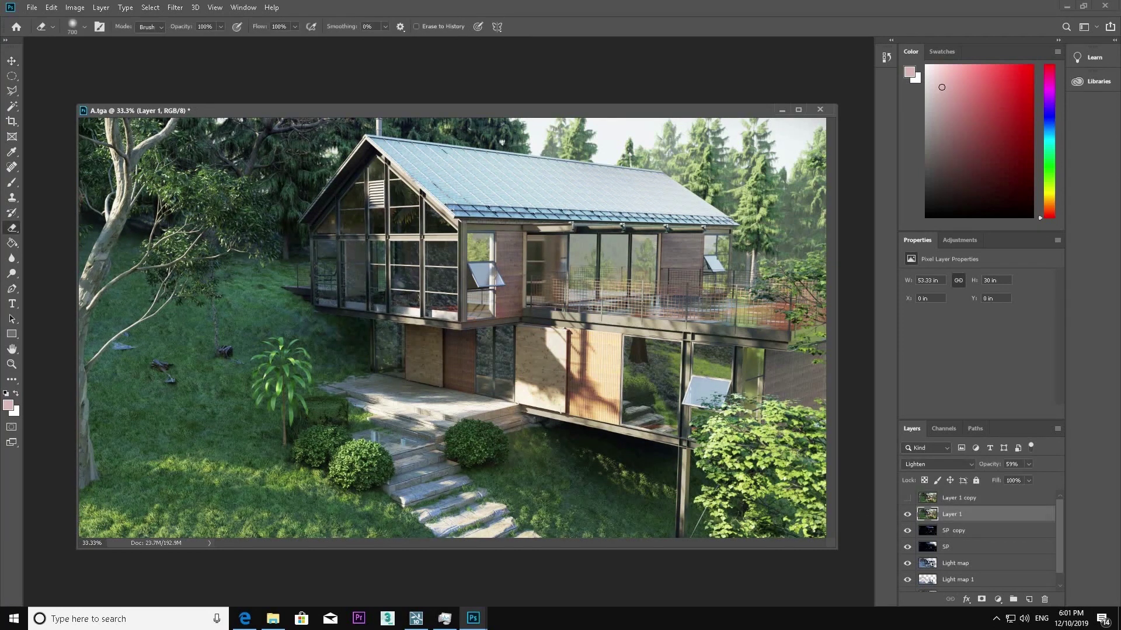
{"action": "left_click_drag", "start_coordinate": [441, 292], "coordinate": [394, 351]}
{"action": "mouse_move", "coordinate": [493, 356]}
{"action": "left_mouse_down"}
{"action": "mouse_move", "coordinate": [651, 385]}
{"action": "mouse_move", "coordinate": [753, 365]}
{"action": "left_mouse_up"}
Undo the eraser strokes on Layer 1 and lower the layer's opacity to 30%.
{"action": "key", "text": "ctrl+z"}
{"action": "key", "text": "ctrl+z"}
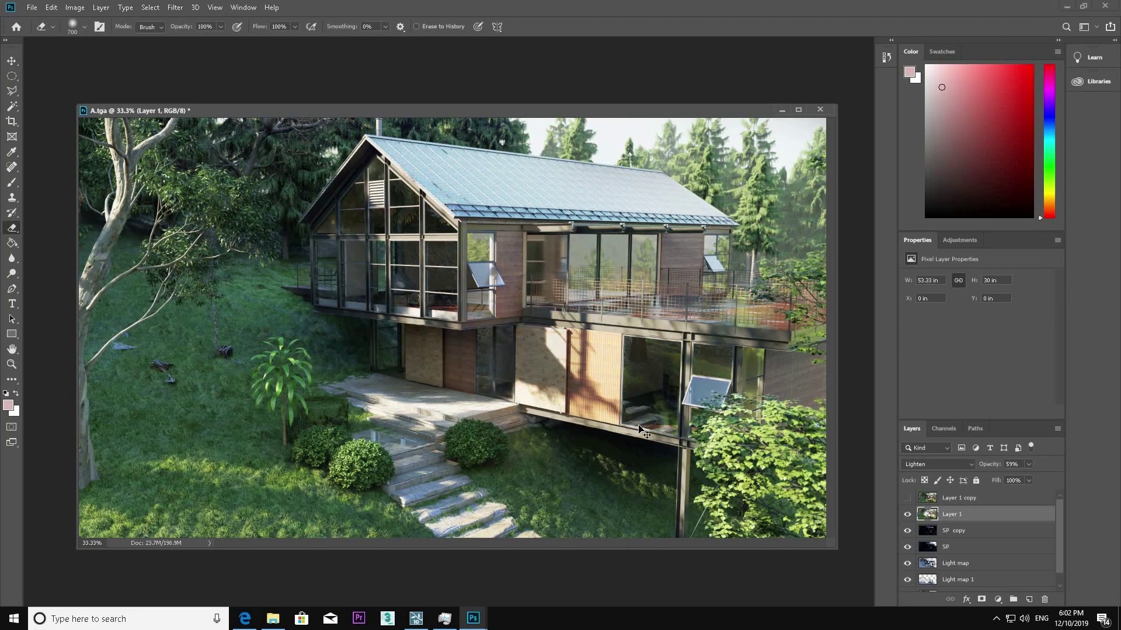
{"action": "key", "text": "ctrl+alt+z"}
{"action": "key", "text": "ctrl+alt+z"}
{"action": "key", "text": "ctrl+alt+z"}
{"action": "key", "text": "ctrl+alt+z"}
{"action": "key", "text": "ctrl+alt+z"}
{"action": "left_click_drag", "start_coordinate": [1026, 475], "coordinate": [1013, 474]}
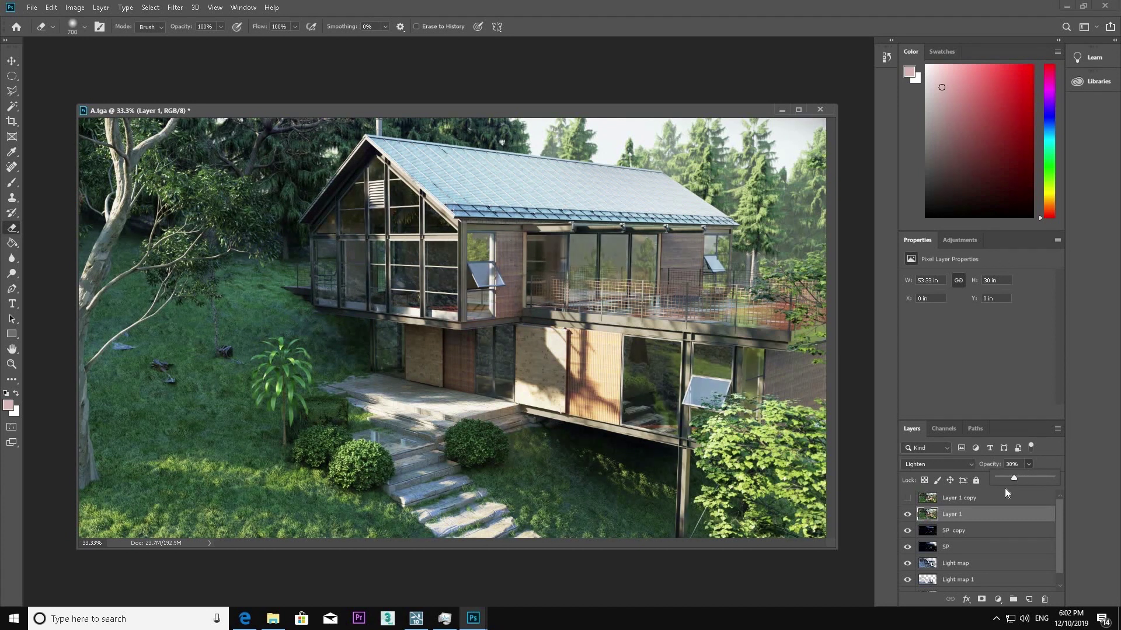
Show Layer 1 copy, set its blend mode to Overlay and compare the image with the layer hidden and shown.
{"action": "left_click", "coordinate": [907, 497]}
{"action": "left_click", "coordinate": [951, 498]}
{"action": "left_click", "coordinate": [940, 464]}
{"action": "left_click", "coordinate": [944, 458]}
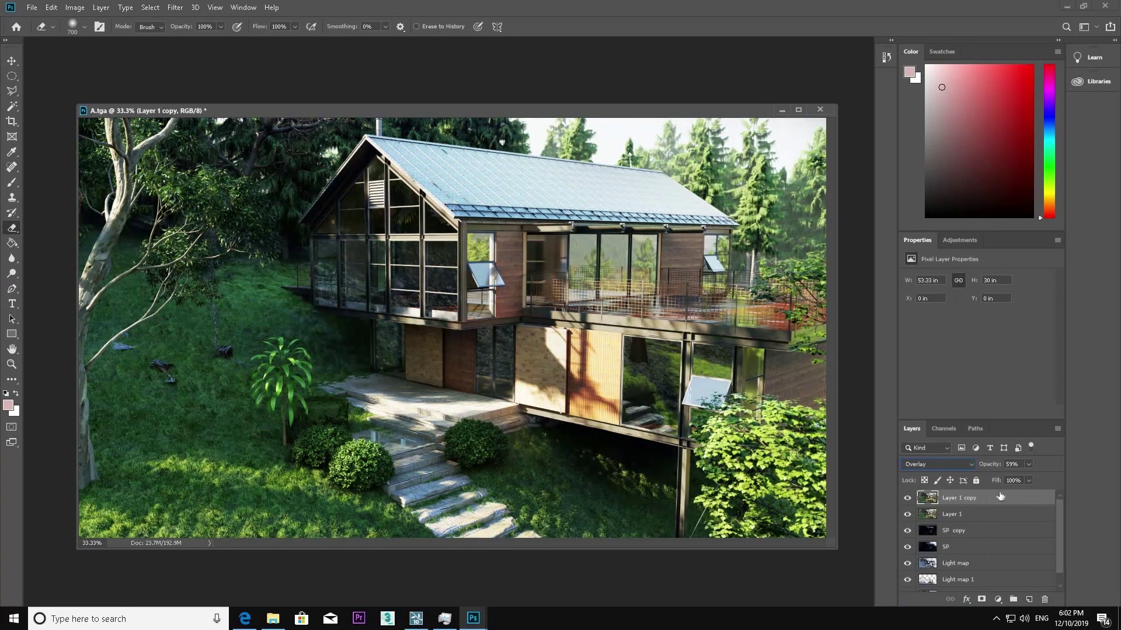
{"action": "left_click", "coordinate": [941, 464]}
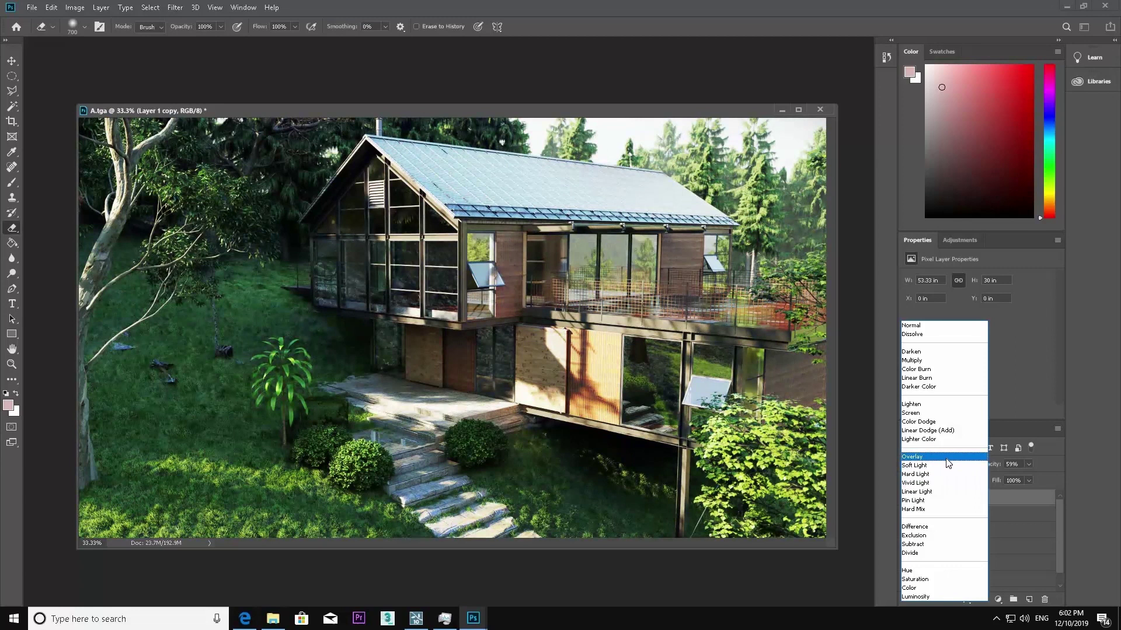
{"action": "left_click", "coordinate": [946, 458]}
{"action": "left_click", "coordinate": [904, 499]}
{"action": "left_click", "coordinate": [901, 500]}
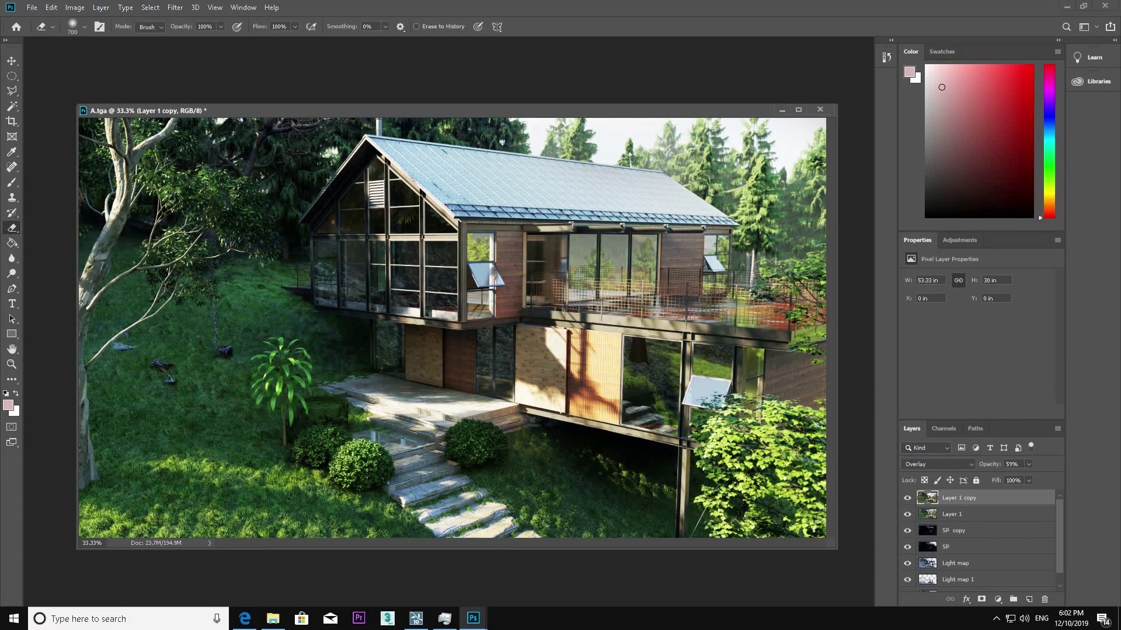
Erase parts of Layer 1 copy over the grassy slope and the foreground tree, undoing one stroke across the lawn.
{"action": "left_click_drag", "start_coordinate": [169, 335], "coordinate": [125, 368]}
{"action": "left_click_drag", "start_coordinate": [253, 473], "coordinate": [435, 498]}
{"action": "key", "text": "ctrl+z"}
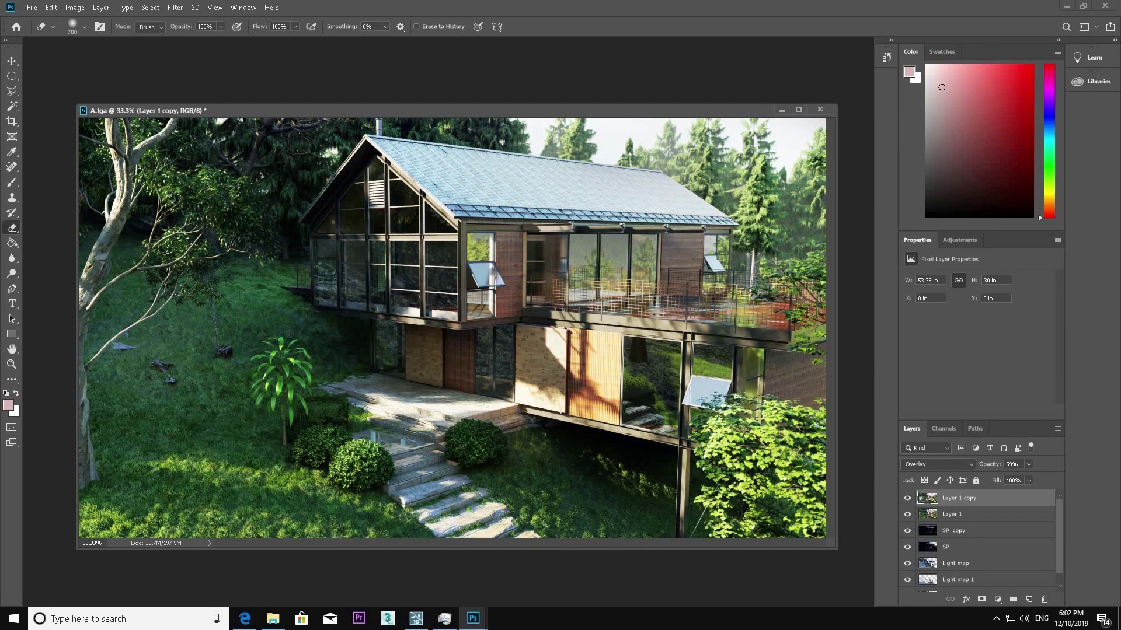
{"action": "left_click_drag", "start_coordinate": [741, 471], "coordinate": [770, 504]}
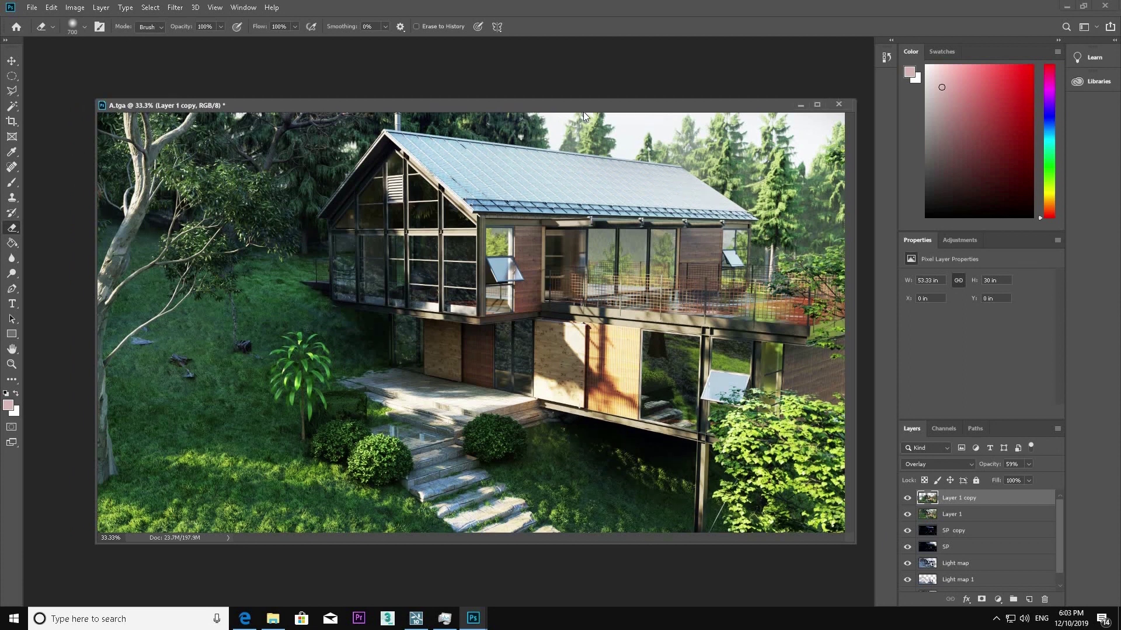
Save the layered document as Final 1.psd in the LRT folder, replacing the existing file, and close it.
{"action": "left_click", "coordinate": [32, 7]}
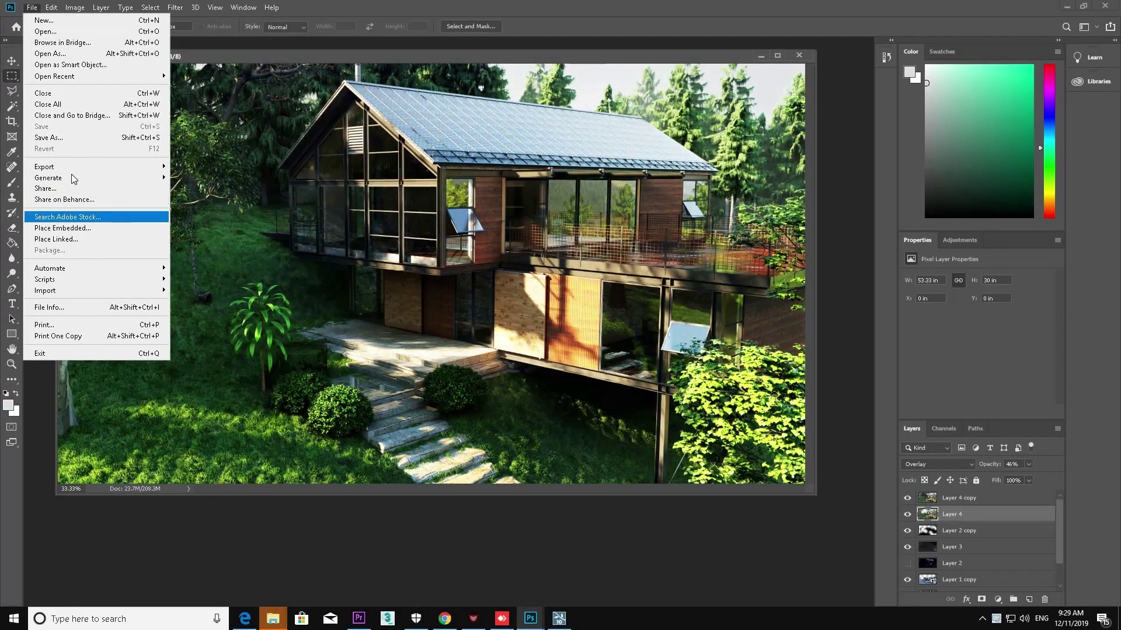
{"action": "left_click", "coordinate": [81, 139]}
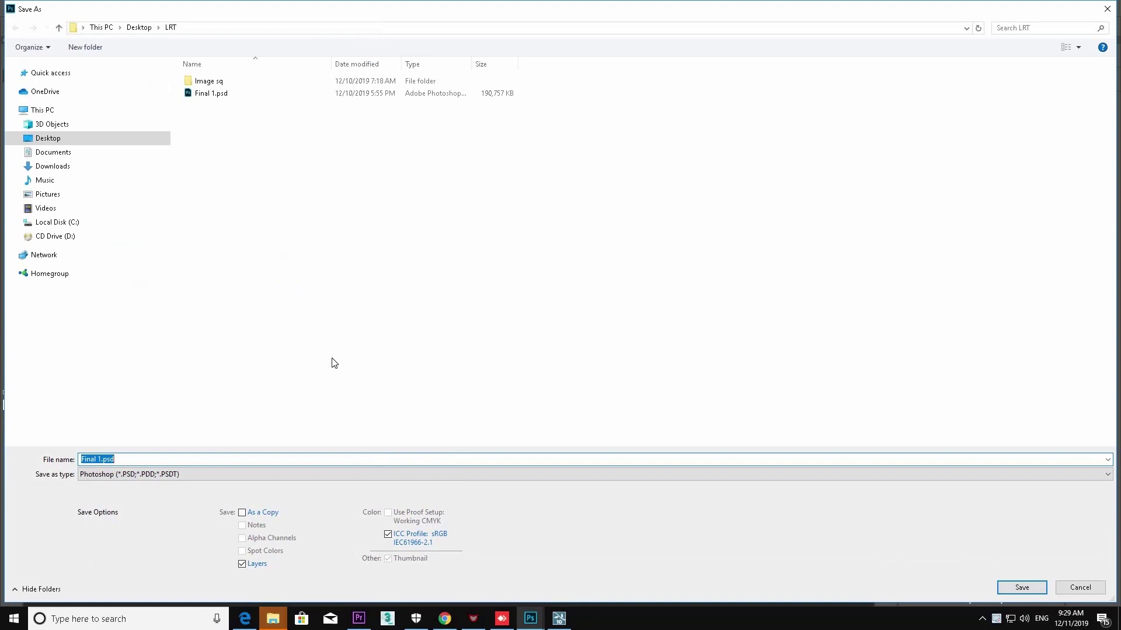
{"action": "left_click", "coordinate": [233, 97]}
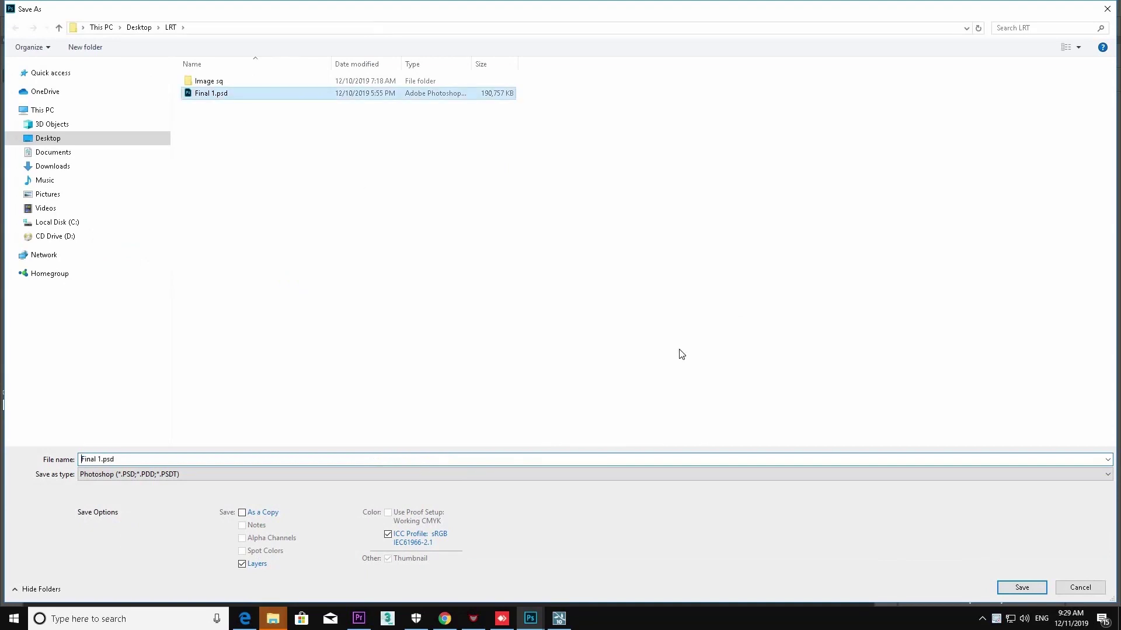
{"action": "left_click", "coordinate": [1036, 593]}
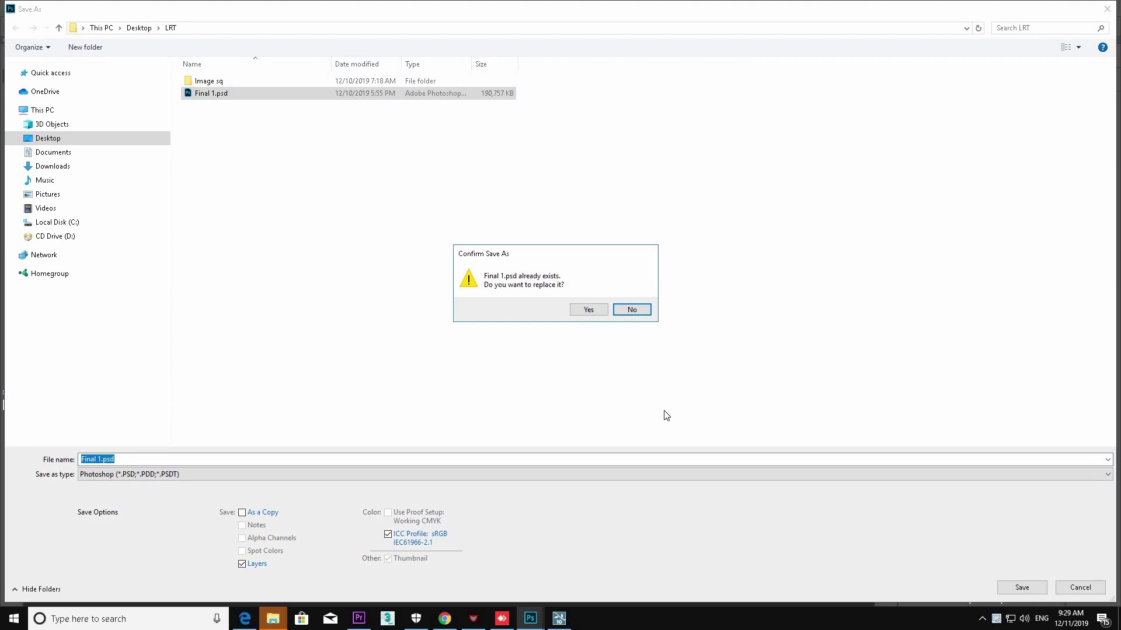
{"action": "left_click", "coordinate": [598, 312]}
{"action": "key", "text": "Return"}
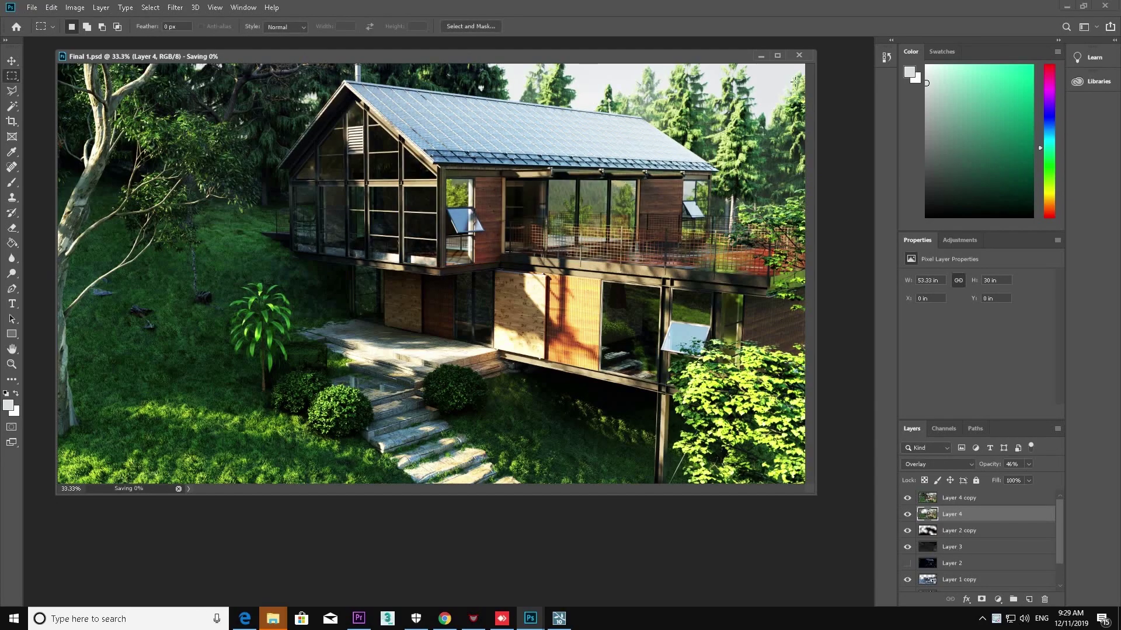
{"action": "left_click", "coordinate": [800, 58]}
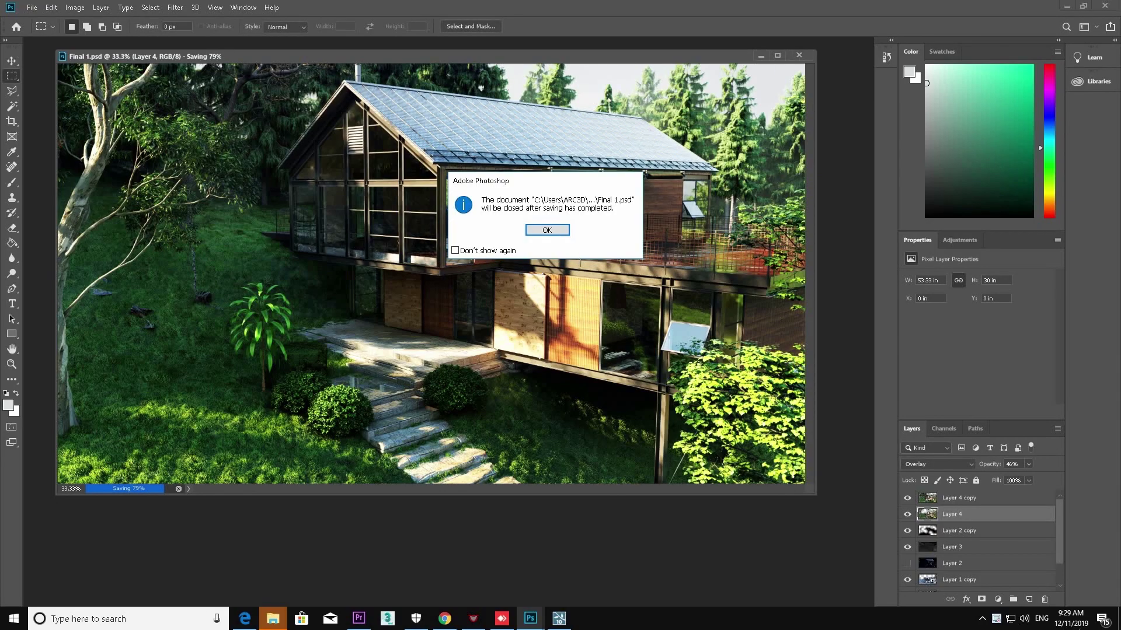
Switch to Lightroom and import only Final 1.psd, Final 10.jpg and Final 11.jpg from the LRT folder on the desktop.
{"action": "left_click", "coordinate": [995, 619]}
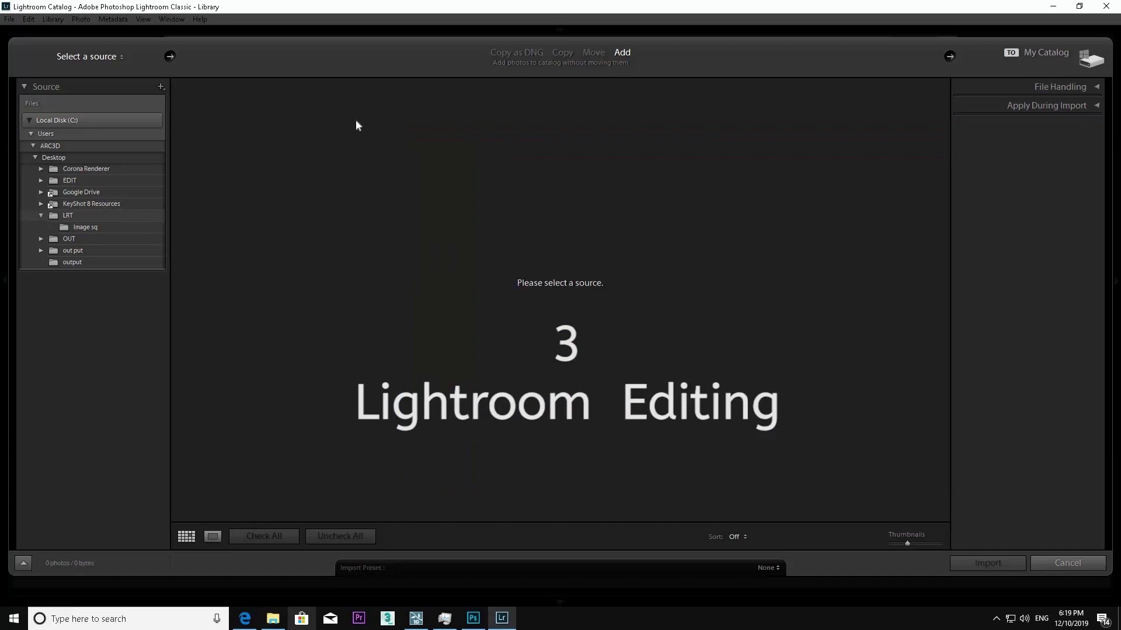
{"action": "left_click", "coordinate": [68, 216]}
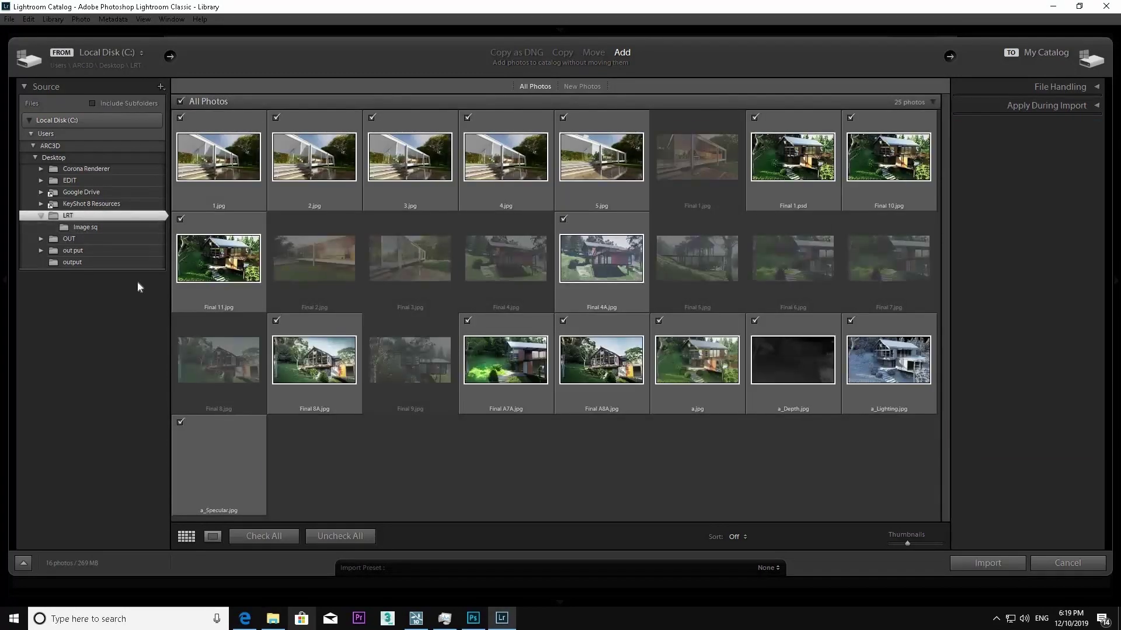
{"action": "left_click", "coordinate": [330, 535]}
{"action": "left_click", "coordinate": [181, 218]}
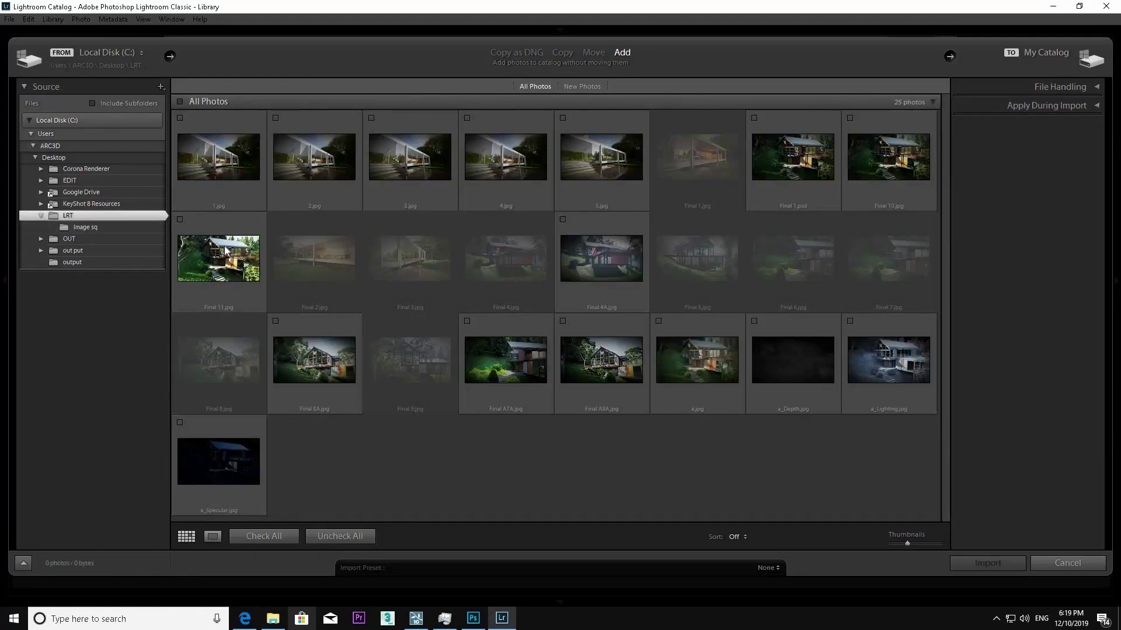
{"action": "left_click", "coordinate": [754, 118]}
{"action": "left_click", "coordinate": [849, 118]}
{"action": "left_click", "coordinate": [987, 563]}
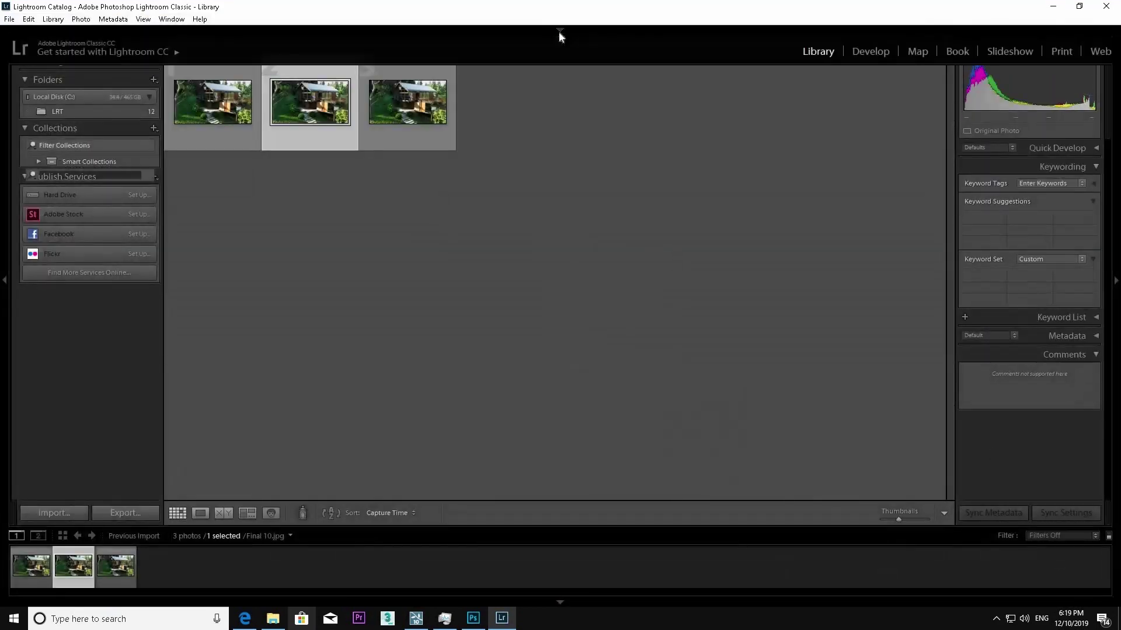
Open Final 1.psd for developing and set its clarity to +31 and highlights to -26.
{"action": "key", "text": "d"}
{"action": "left_click", "coordinate": [32, 565]}
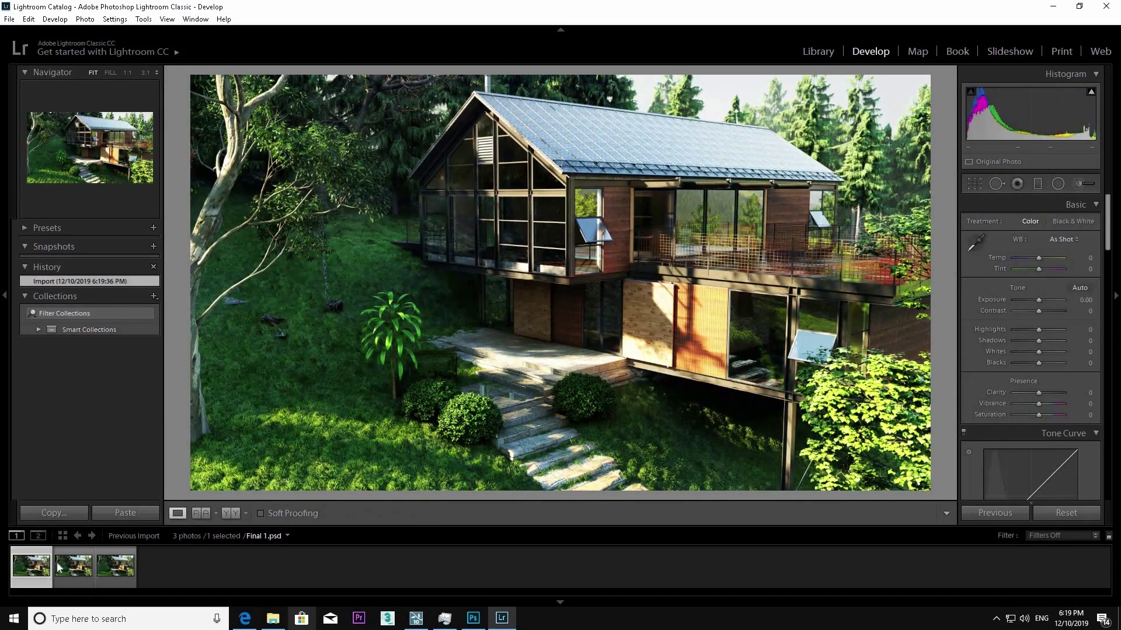
{"action": "left_click_drag", "start_coordinate": [1038, 392], "coordinate": [1057, 395]}
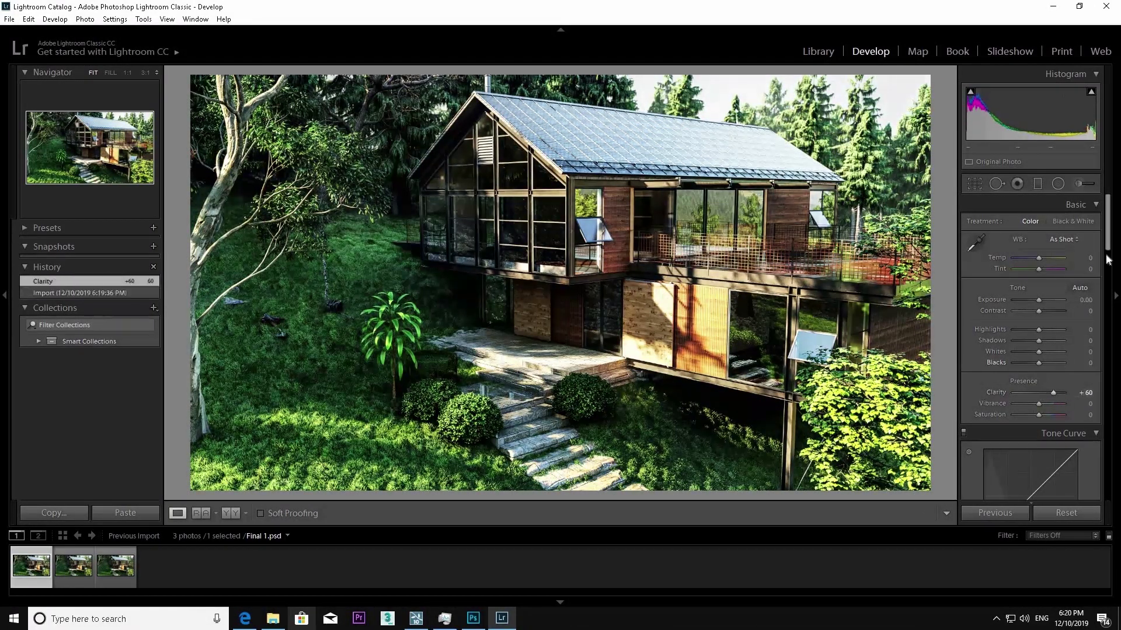
{"action": "left_click_drag", "start_coordinate": [1037, 330], "coordinate": [1032, 331]}
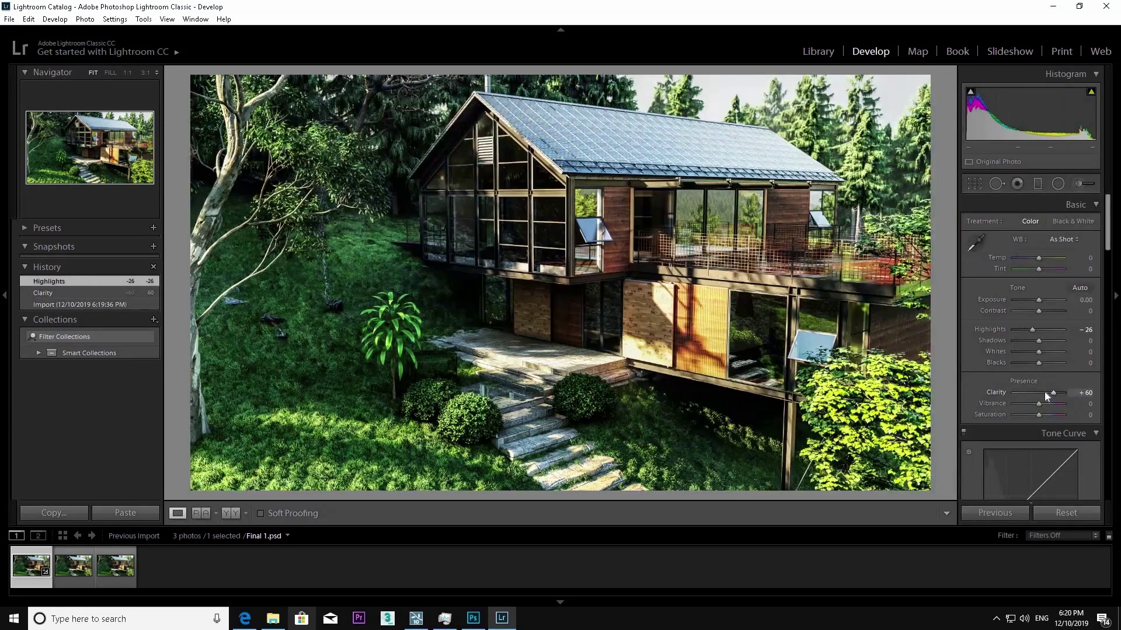
{"action": "left_click", "coordinate": [1045, 394]}
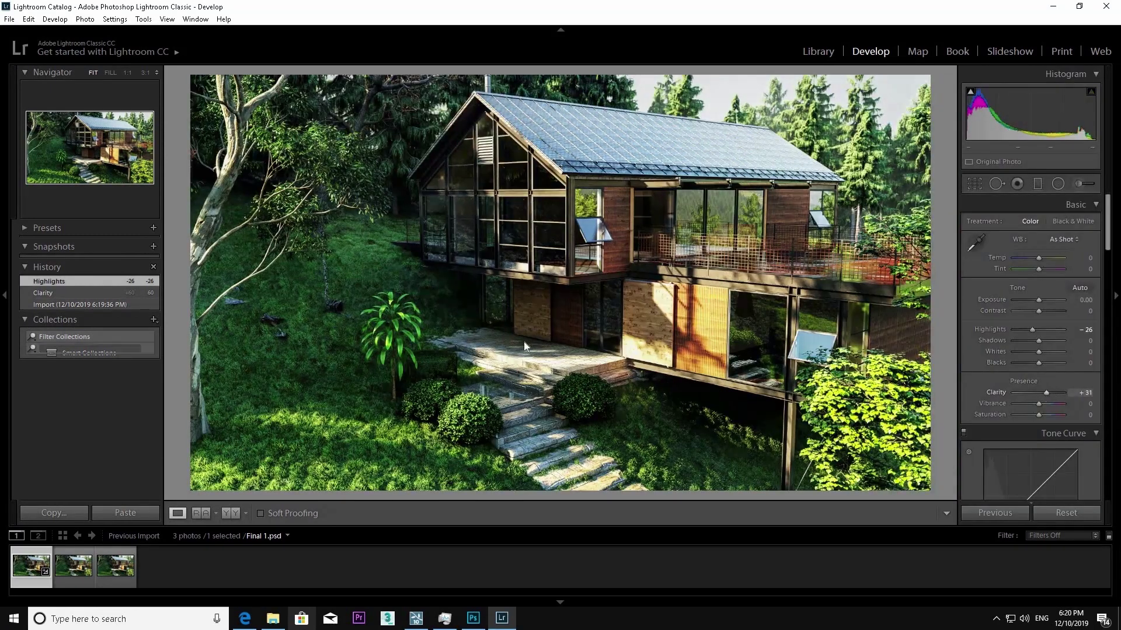
Add an inverted radial filter over the glazed gable end with exposure 1.65, contrast 50 and shadows 4.
{"action": "mouse_move", "coordinate": [424, 164]}
{"action": "left_mouse_down"}
{"action": "mouse_move", "coordinate": [556, 277]}
{"action": "mouse_move", "coordinate": [514, 261]}
{"action": "left_mouse_up"}
{"action": "left_click_drag", "start_coordinate": [493, 206], "coordinate": [549, 234]}
{"action": "left_click_drag", "start_coordinate": [1039, 267], "coordinate": [1052, 279]}
{"action": "left_click", "coordinate": [1000, 469]}
{"action": "left_click_drag", "start_coordinate": [481, 192], "coordinate": [492, 202]}
{"action": "left_click_drag", "start_coordinate": [584, 204], "coordinate": [603, 204]}
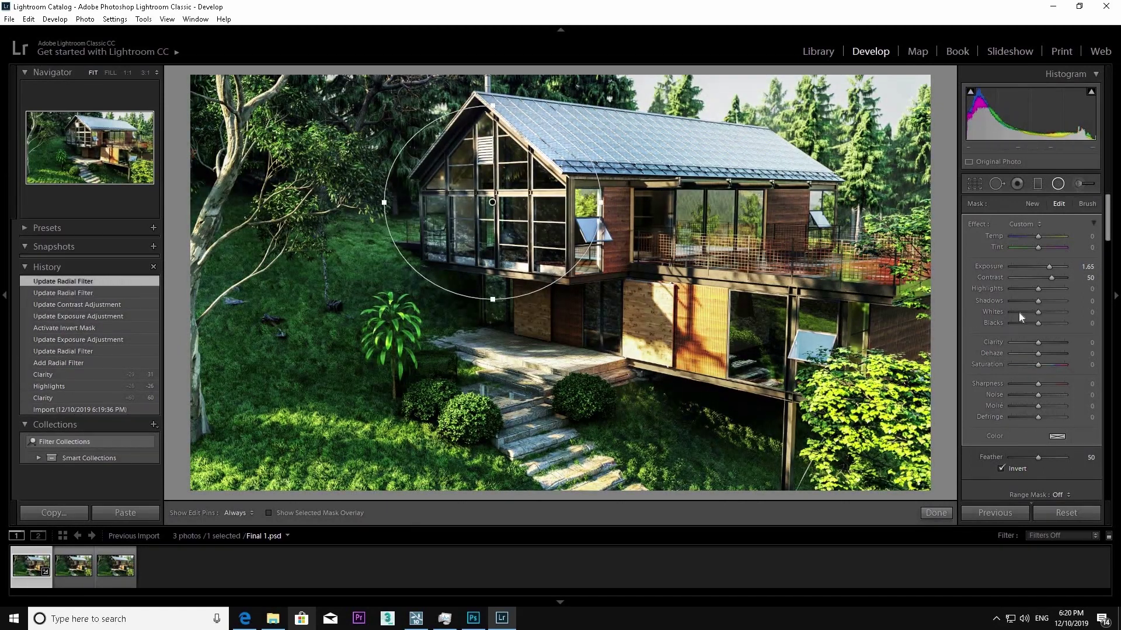
{"action": "mouse_move", "coordinate": [1037, 301]}
{"action": "left_mouse_down"}
{"action": "mouse_move", "coordinate": [1055, 303]}
{"action": "mouse_move", "coordinate": [1040, 301]}
{"action": "left_mouse_up"}
{"action": "left_click", "coordinate": [936, 513]}
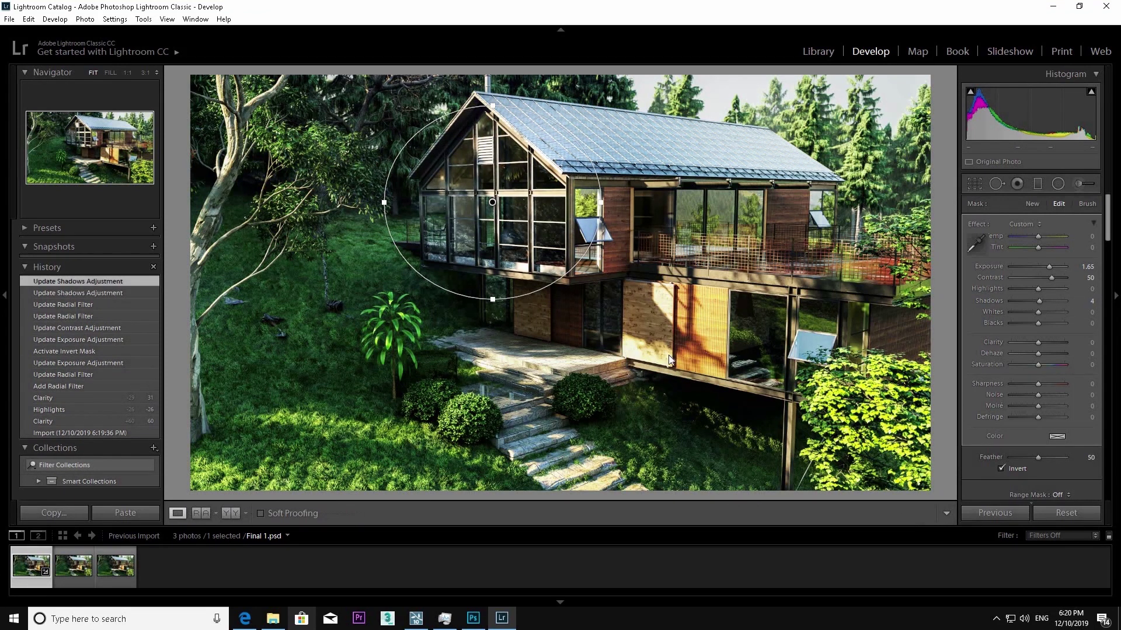
Add an inverted radial filter with exposure 0.87, widened and positioned over the grassy slope around the palm plant.
{"action": "key", "text": "shift+m"}
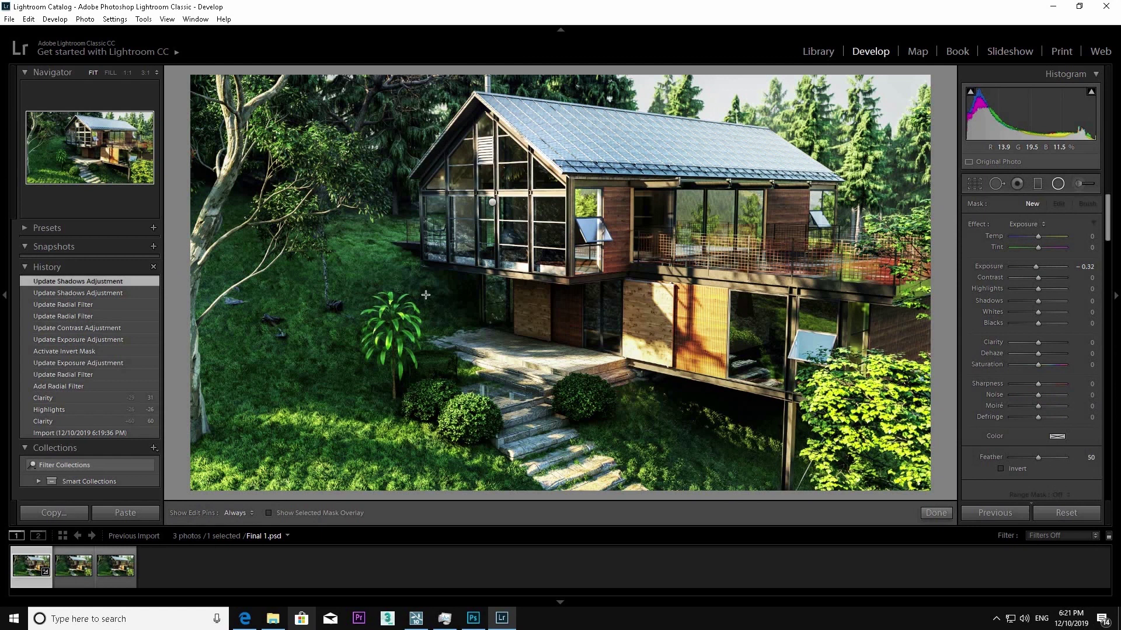
{"action": "mouse_move", "coordinate": [280, 314]}
{"action": "left_mouse_down"}
{"action": "mouse_move", "coordinate": [405, 412]}
{"action": "mouse_move", "coordinate": [317, 332]}
{"action": "left_mouse_up"}
{"action": "left_click_drag", "start_coordinate": [442, 333], "coordinate": [421, 333]}
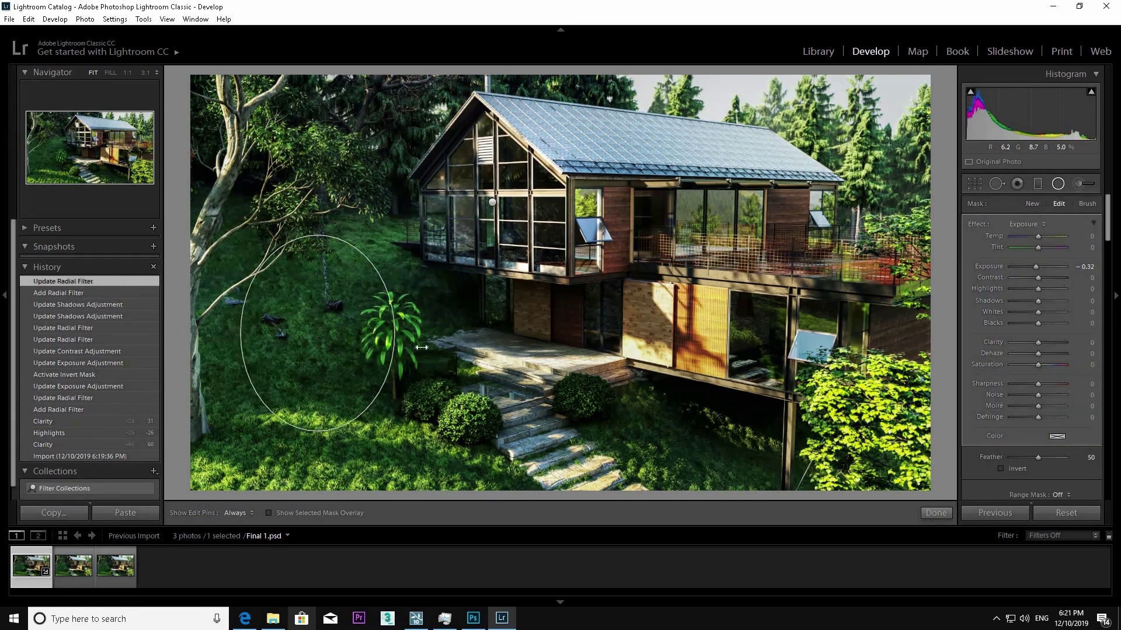
{"action": "mouse_move", "coordinate": [1044, 272]}
{"action": "left_mouse_down"}
{"action": "mouse_move", "coordinate": [1054, 272]}
{"action": "mouse_move", "coordinate": [1042, 269]}
{"action": "left_mouse_up"}
{"action": "key", "text": "apostrophe"}
{"action": "left_click_drag", "start_coordinate": [317, 333], "coordinate": [330, 409]}
{"action": "left_click_drag", "start_coordinate": [434, 409], "coordinate": [468, 409]}
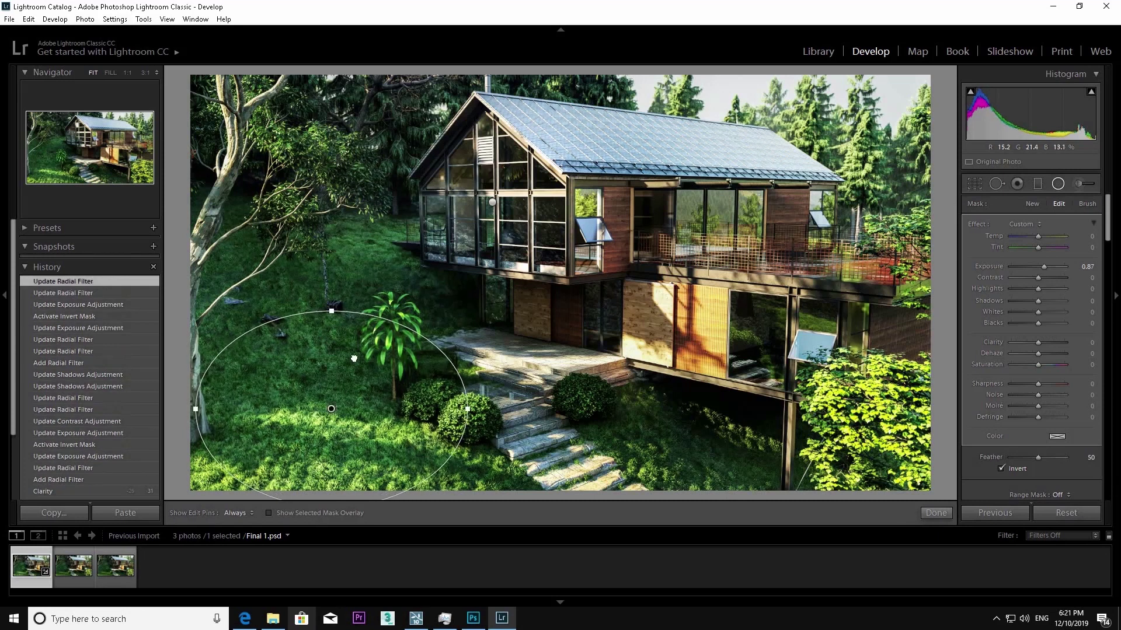
{"action": "left_click_drag", "start_coordinate": [354, 359], "coordinate": [362, 309]}
Set the slope filter's clarity to 33 and saturation to about 15, and finish the radial filter.
{"action": "left_click_drag", "start_coordinate": [1053, 341], "coordinate": [1048, 341]}
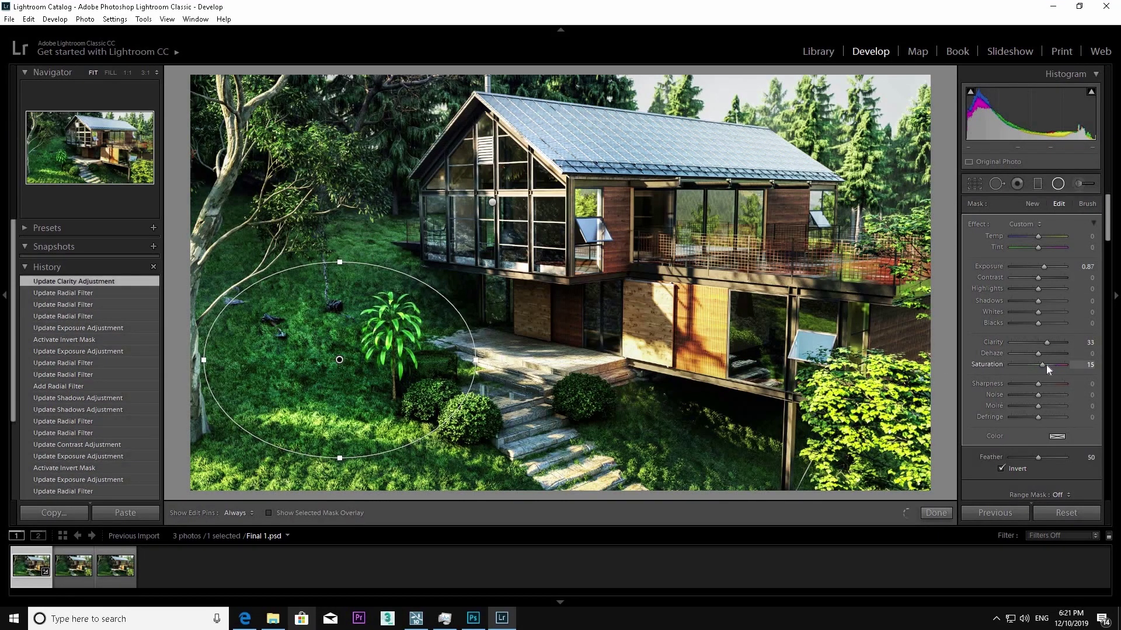
{"action": "left_click_drag", "start_coordinate": [1049, 364], "coordinate": [1048, 364]}
{"action": "left_click", "coordinate": [935, 513]}
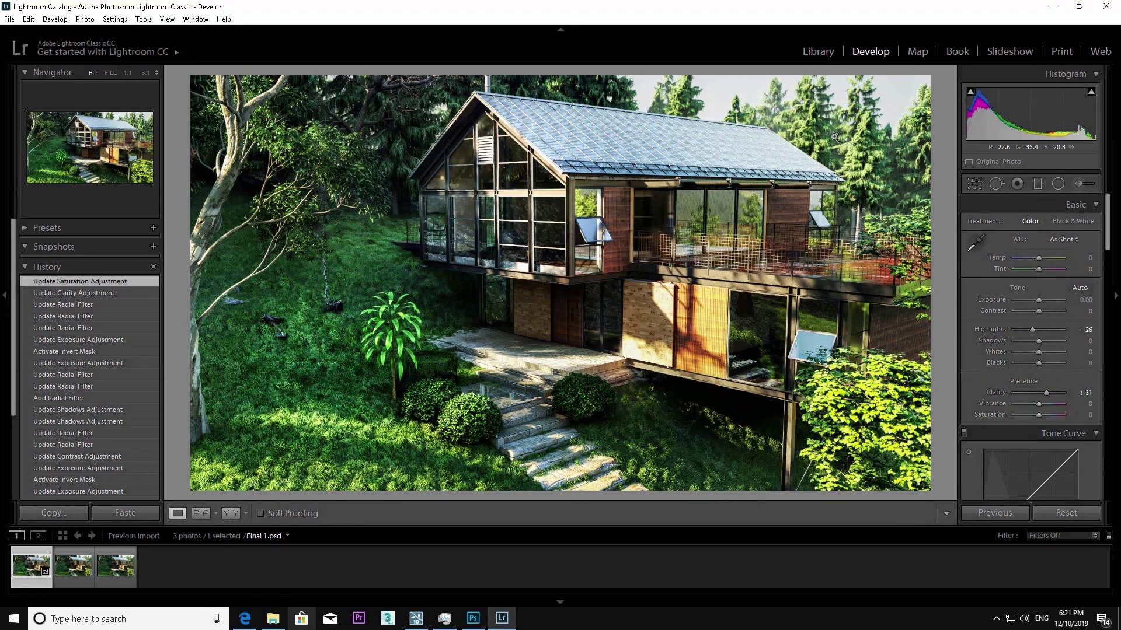
Try a temperature of -7 and the white balance selector on the brick wall, and reset the temperature to 0.
{"action": "left_click_drag", "start_coordinate": [1040, 258], "coordinate": [1039, 258]}
{"action": "left_click", "coordinate": [973, 242]}
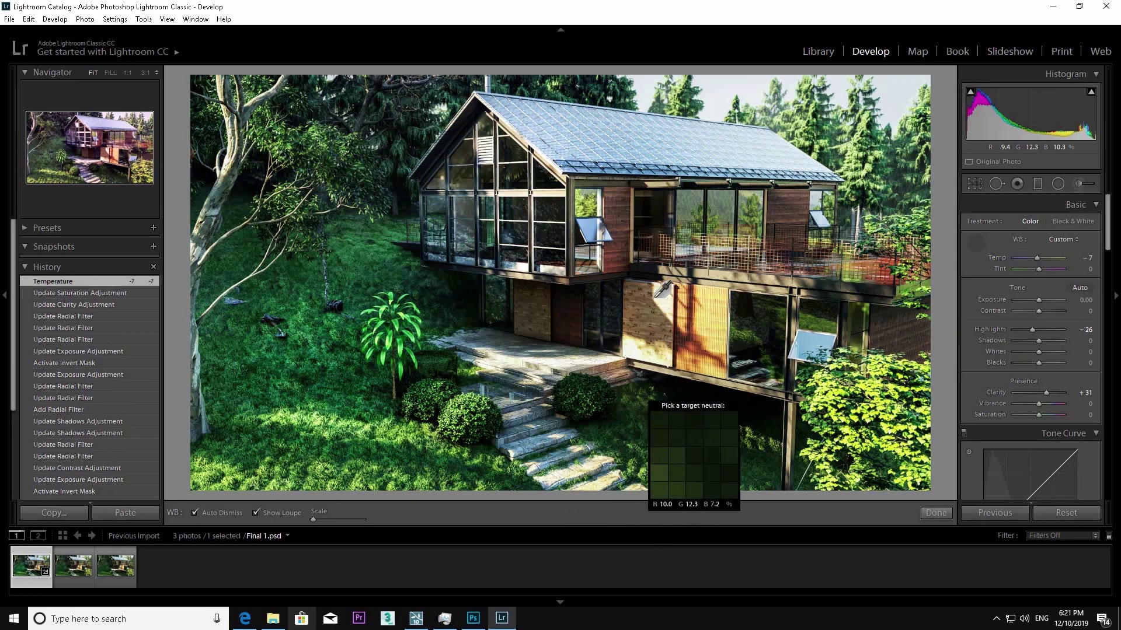
{"action": "left_click", "coordinate": [665, 288]}
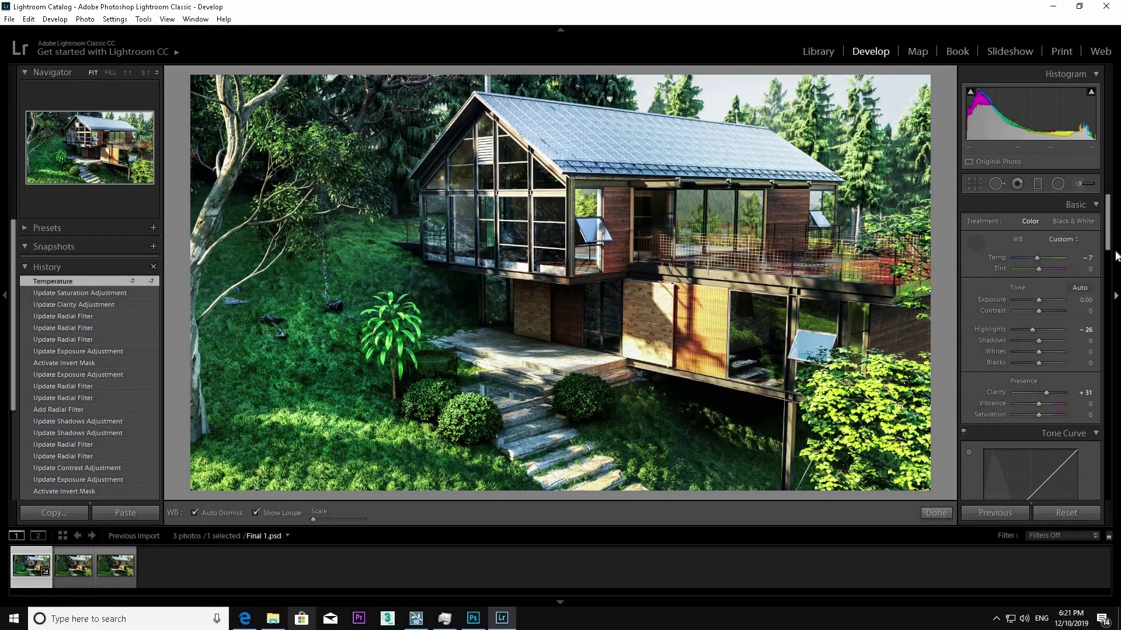
{"action": "double_click", "coordinate": [1037, 258]}
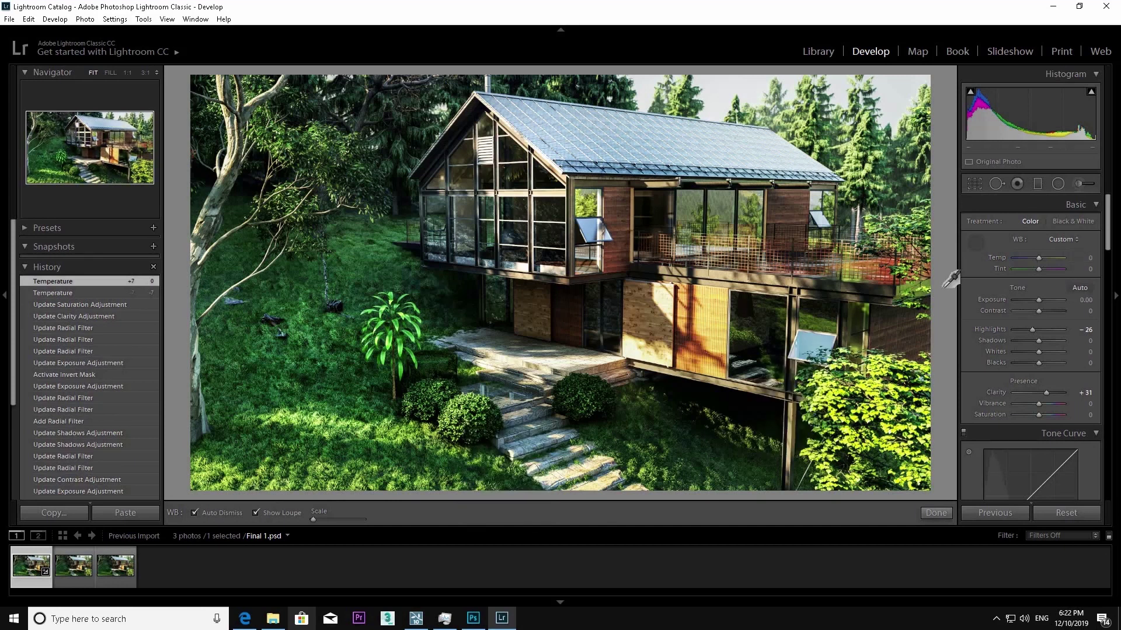
Raise the tone curve's darks to +17 and set the post-crop vignetting amount to -5.
{"action": "scroll", "coordinate": [1033, 440], "scroll_direction": "down", "scroll_amount": 5}
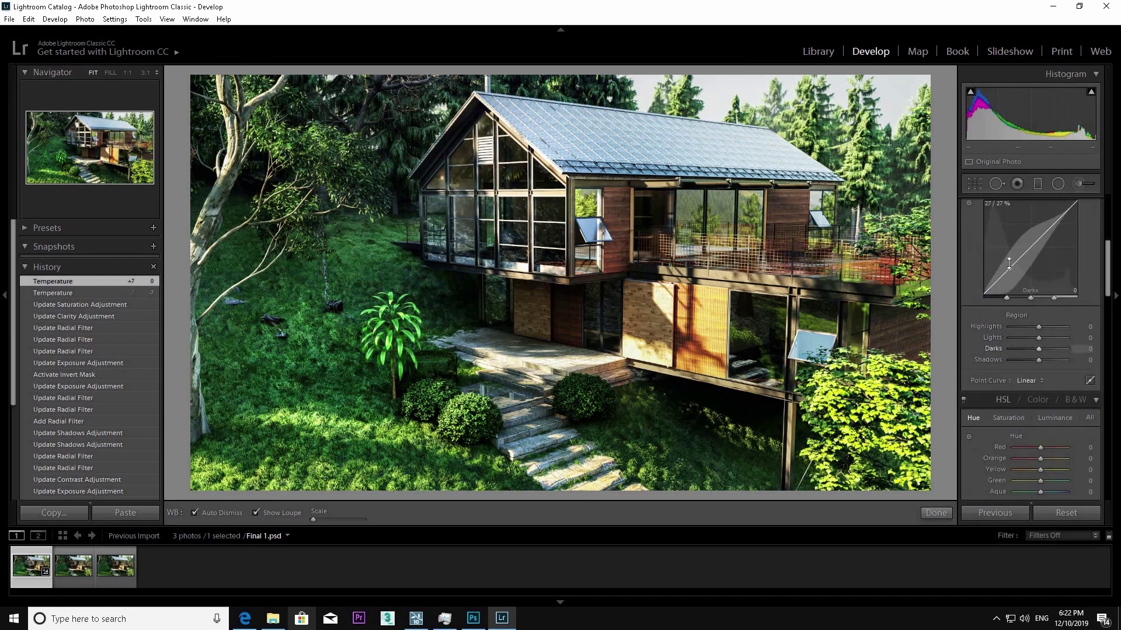
{"action": "left_click_drag", "start_coordinate": [1023, 255], "coordinate": [1022, 251]}
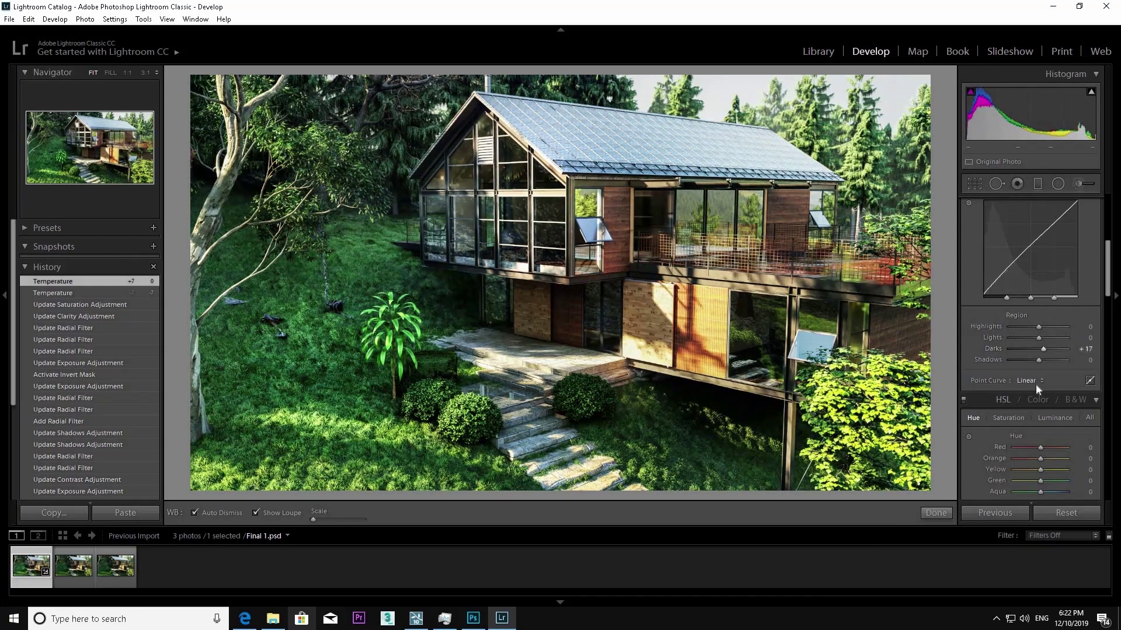
{"action": "scroll", "coordinate": [1093, 489], "scroll_direction": "down", "scroll_amount": 15}
{"action": "mouse_move", "coordinate": [1039, 344]}
{"action": "left_mouse_down"}
{"action": "mouse_move", "coordinate": [1029, 349]}
{"action": "mouse_move", "coordinate": [1039, 344]}
{"action": "left_mouse_up"}
Compare the edited Final 1.psd with the other two imported photos and start exporting it, opening the choice of destination folder.
{"action": "left_click", "coordinate": [70, 578]}
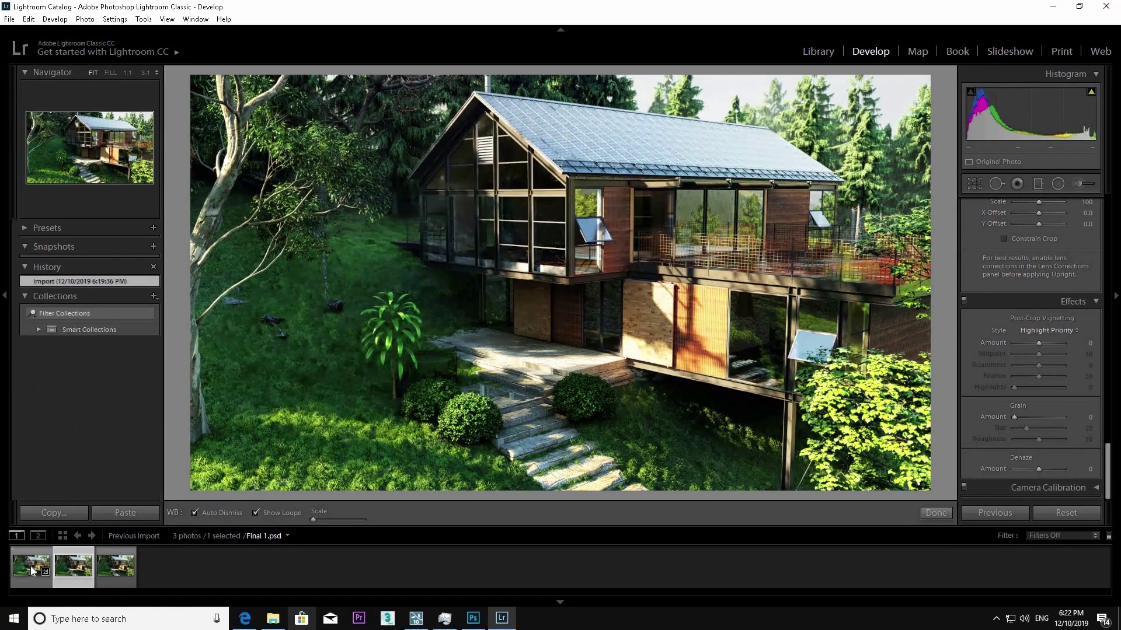
{"action": "left_click", "coordinate": [40, 575]}
{"action": "left_click", "coordinate": [111, 565]}
{"action": "left_click", "coordinate": [31, 564]}
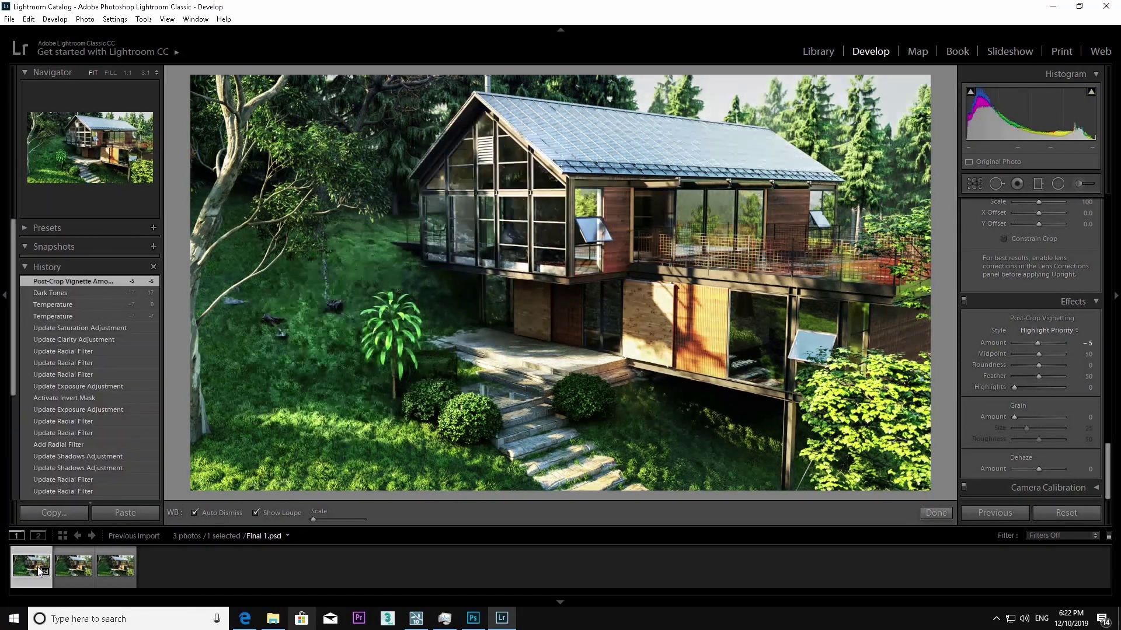
{"action": "right_click", "coordinate": [37, 567]}
{"action": "mouse_move", "coordinate": [76, 502]}
{"action": "left_click", "coordinate": [187, 504]}
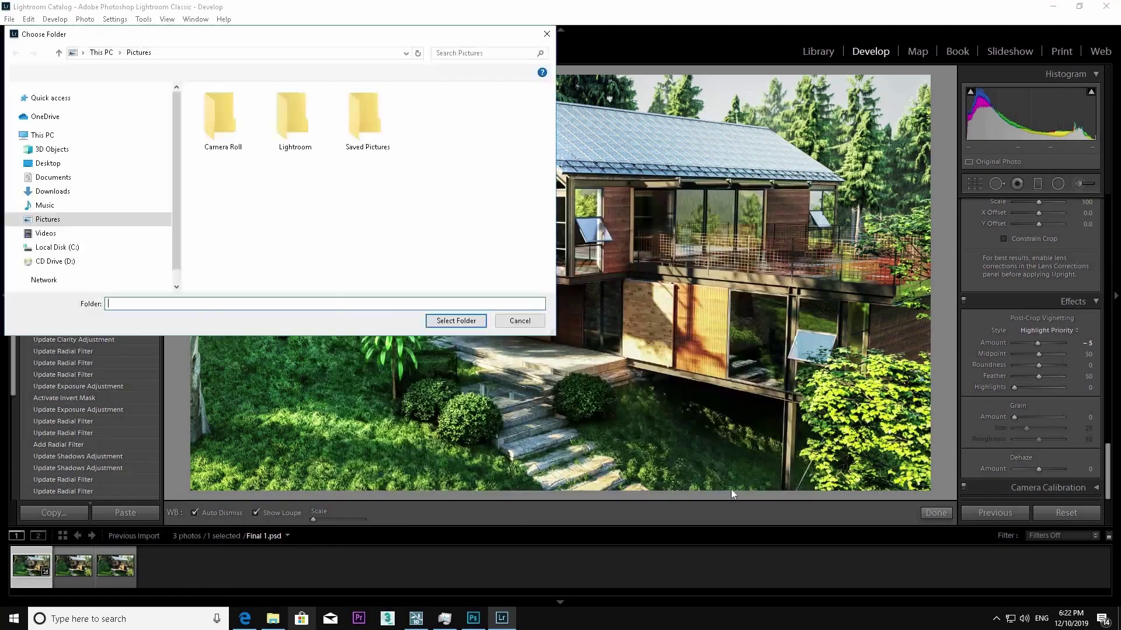